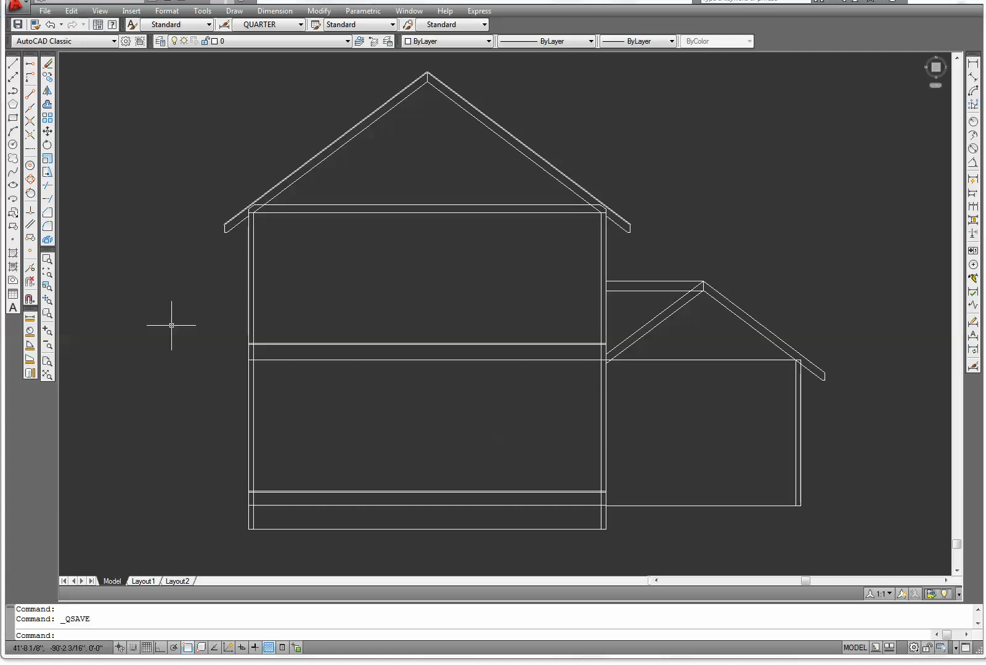
Step: Offset the main house's outer left wall line 1.5 inches toward the inside of the building
{"action": "mouse_move", "coordinate": [194, 285]}
{"action": "middle_mouse_down"}
{"action": "mouse_move", "coordinate": [259, 283]}
{"action": "mouse_move", "coordinate": [286, 268]}
{"action": "middle_mouse_up"}
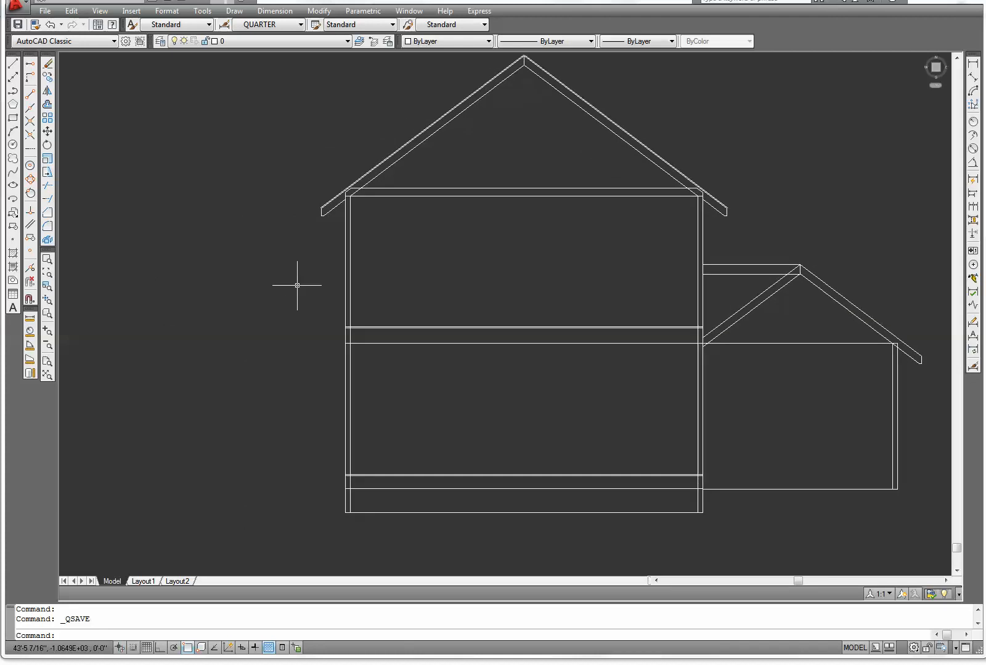
{"action": "scroll", "coordinate": [305, 292], "scroll_direction": "up", "scroll_amount": 3}
{"action": "scroll", "coordinate": [306, 313], "scroll_direction": "down", "scroll_amount": 2}
{"action": "mouse_move", "coordinate": [306, 313]}
{"action": "middle_mouse_down"}
{"action": "mouse_move", "coordinate": [292, 277]}
{"action": "mouse_move", "coordinate": [285, 286]}
{"action": "middle_mouse_up"}
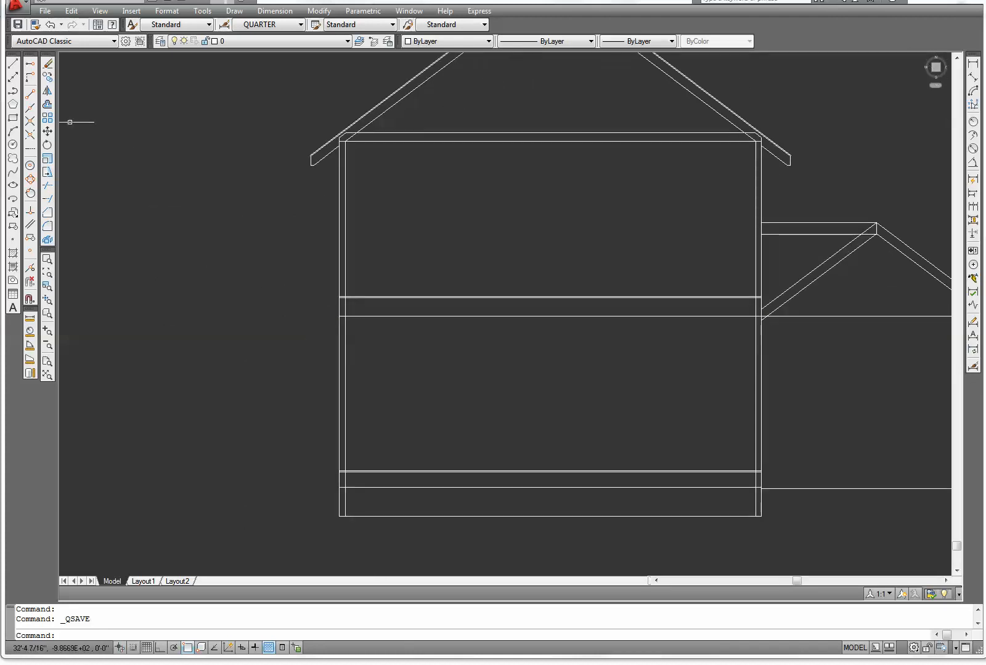
{"action": "left_click", "coordinate": [47, 105]}
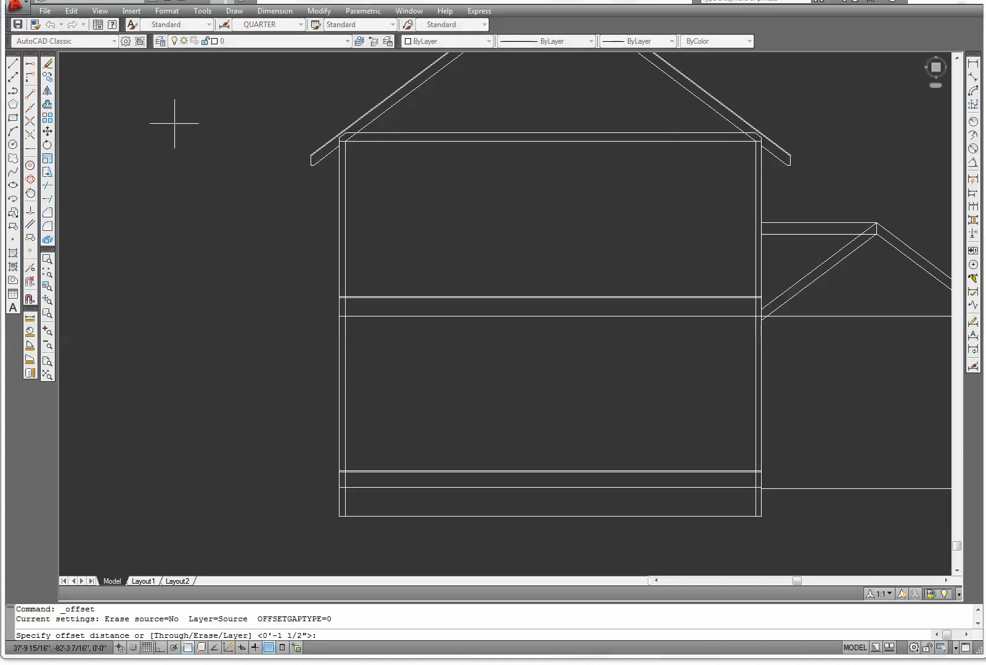
{"action": "type", "text": "1.5"}
{"action": "key", "text": "Return"}
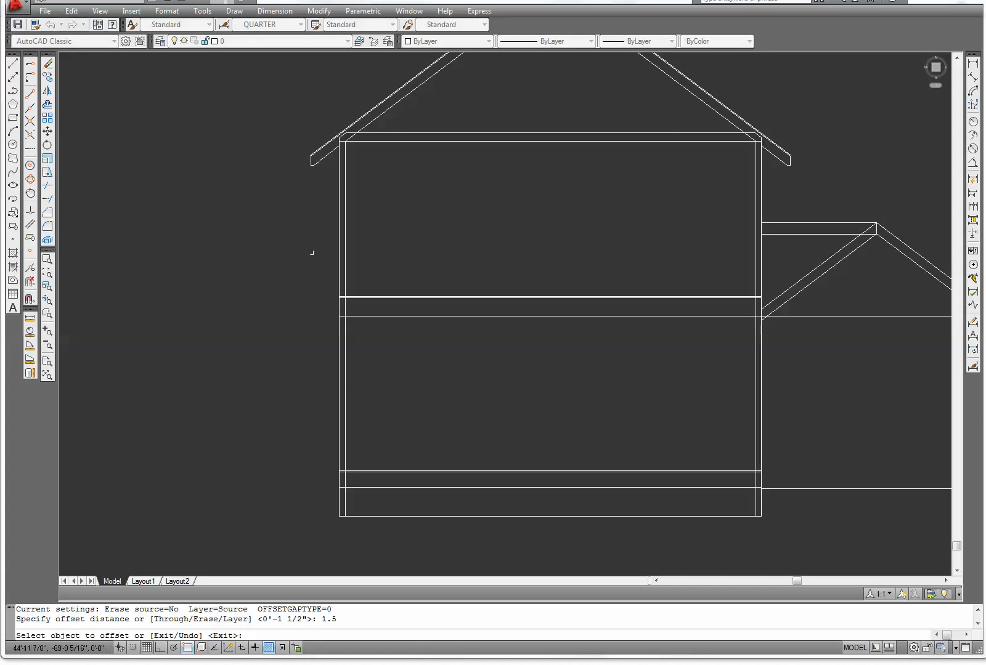
{"action": "left_click", "coordinate": [338, 245]}
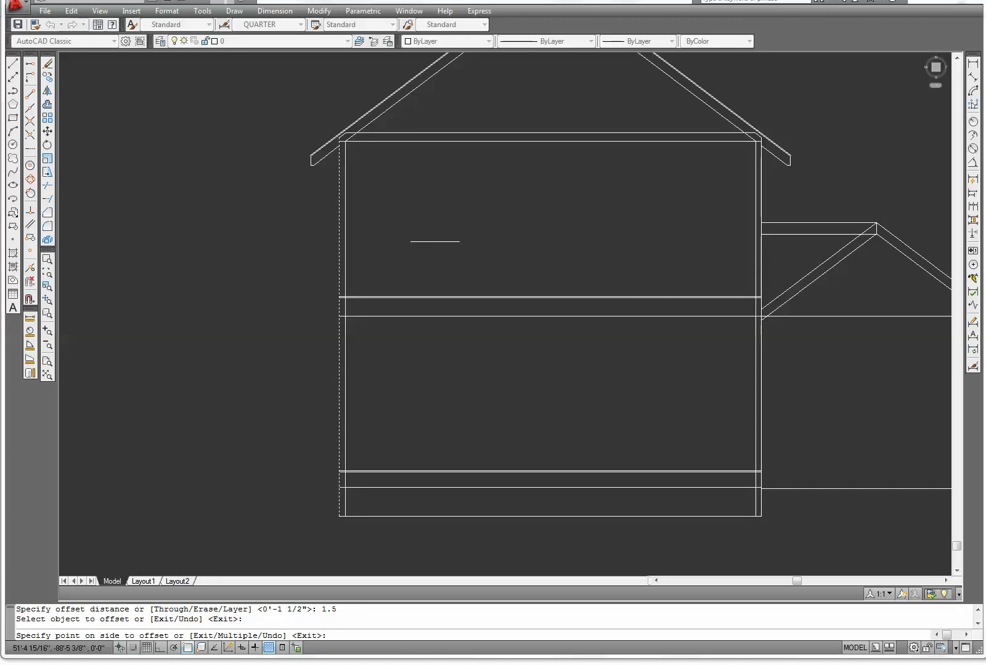
{"action": "left_click", "coordinate": [435, 242]}
{"action": "right_click", "coordinate": [467, 251]}
{"action": "left_click", "coordinate": [466, 251]}
Step: Trim the left wall and offset lines at the upper floor, leaving a rim joist line within the joist depth
{"action": "scroll", "coordinate": [310, 288], "scroll_direction": "up", "scroll_amount": 5}
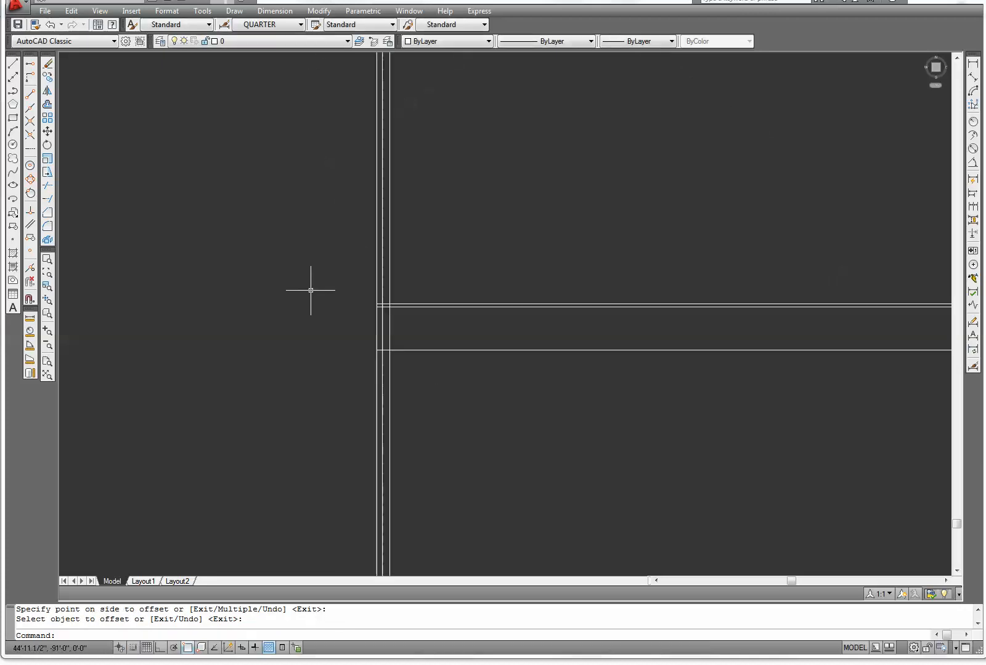
{"action": "middle_click_drag", "start_coordinate": [357, 329], "coordinate": [275, 162]}
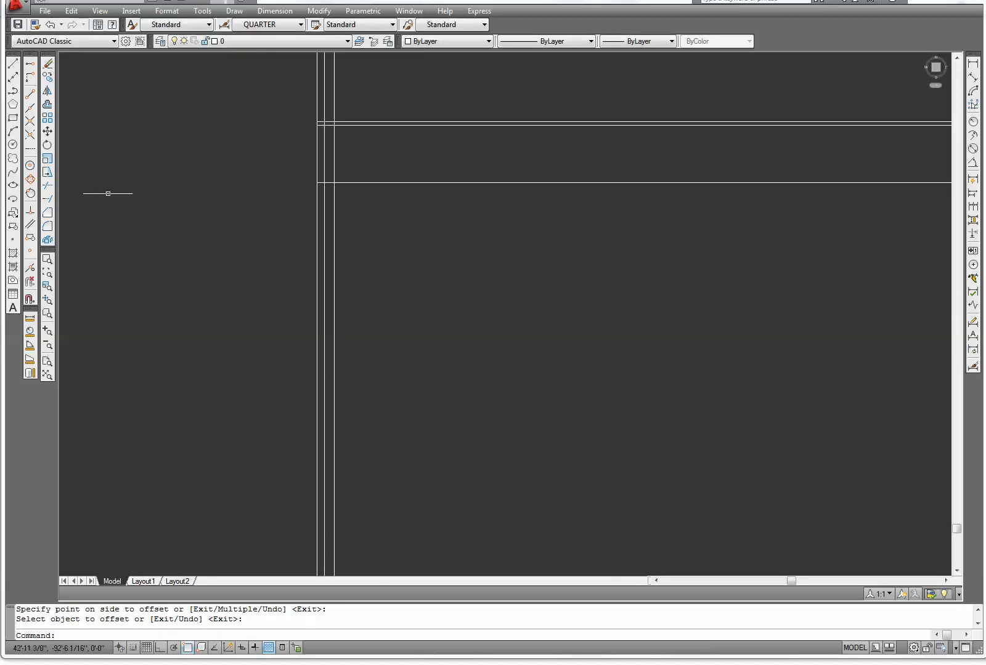
{"action": "left_click", "coordinate": [46, 186]}
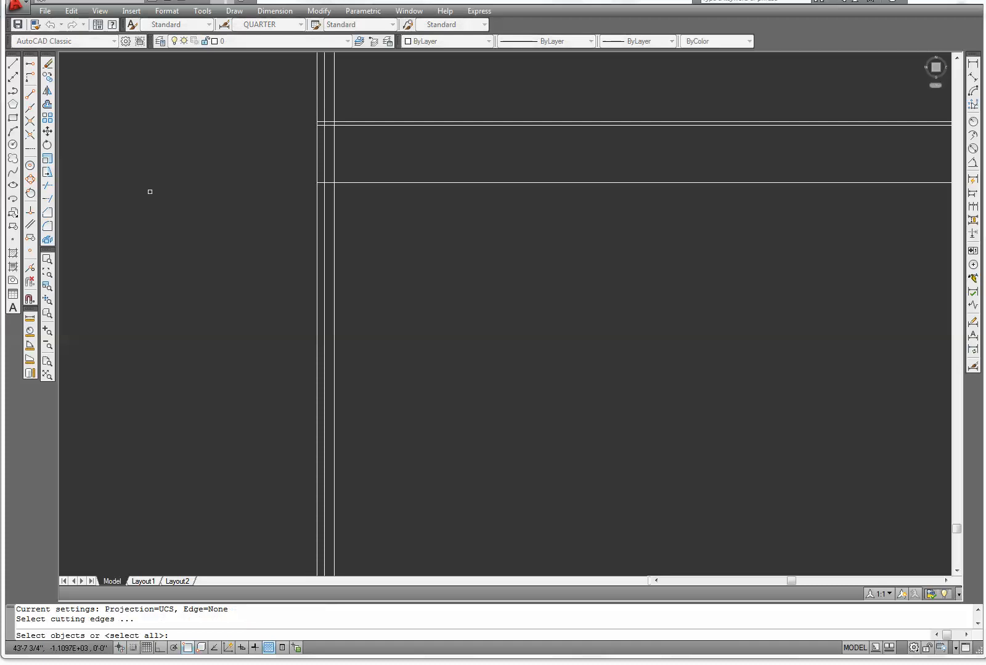
{"action": "key", "text": "Return"}
{"action": "scroll", "coordinate": [298, 118], "scroll_direction": "up", "scroll_amount": 4}
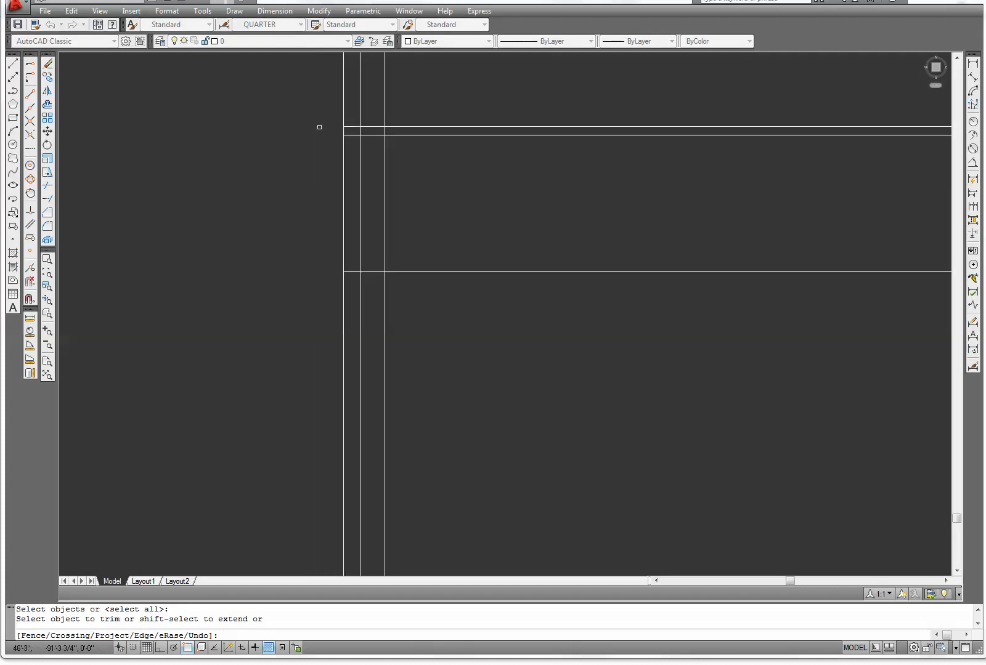
{"action": "left_click", "coordinate": [362, 129]}
{"action": "left_click", "coordinate": [384, 131]}
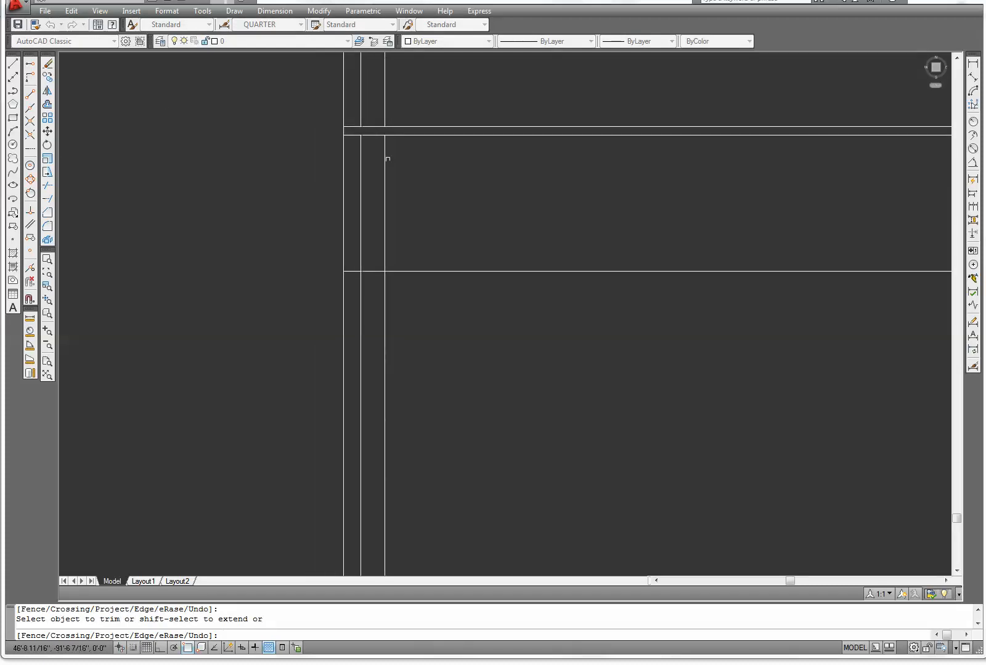
{"action": "left_click", "coordinate": [386, 161]}
{"action": "left_click", "coordinate": [361, 281]}
{"action": "right_click", "coordinate": [445, 282]}
{"action": "left_click", "coordinate": [460, 289]}
Step: Offset the outer left wall line 1.5 inches inward at the lower floor joists above the foundation
{"action": "scroll", "coordinate": [450, 302], "scroll_direction": "down", "scroll_amount": 5}
{"action": "middle_click_drag", "start_coordinate": [451, 301], "coordinate": [402, 177]}
{"action": "middle_click_drag", "start_coordinate": [401, 223], "coordinate": [396, 299]}
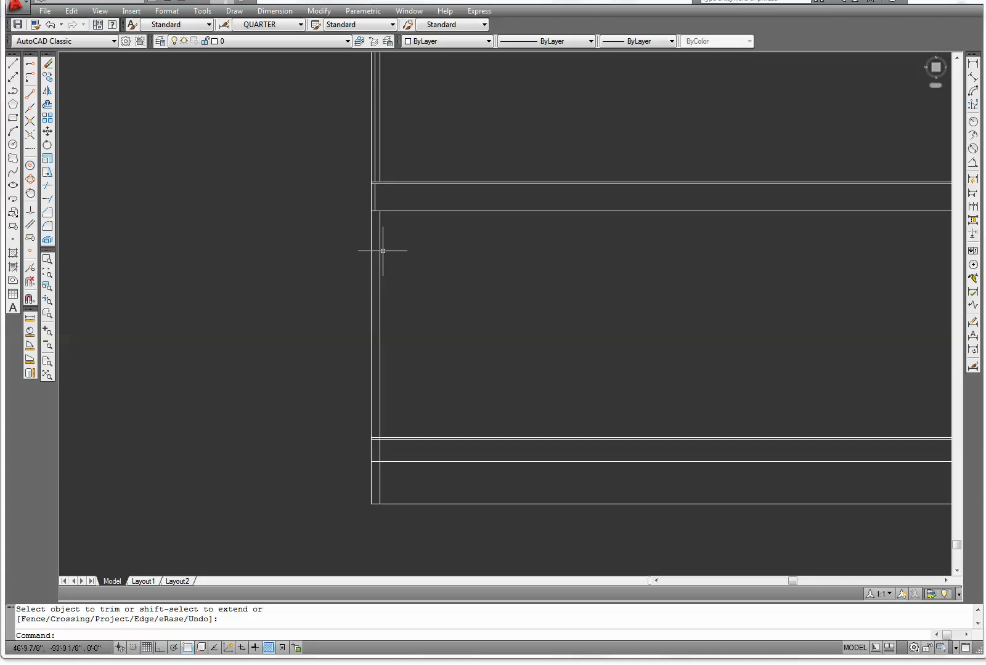
{"action": "scroll", "coordinate": [374, 210], "scroll_direction": "up", "scroll_amount": 1}
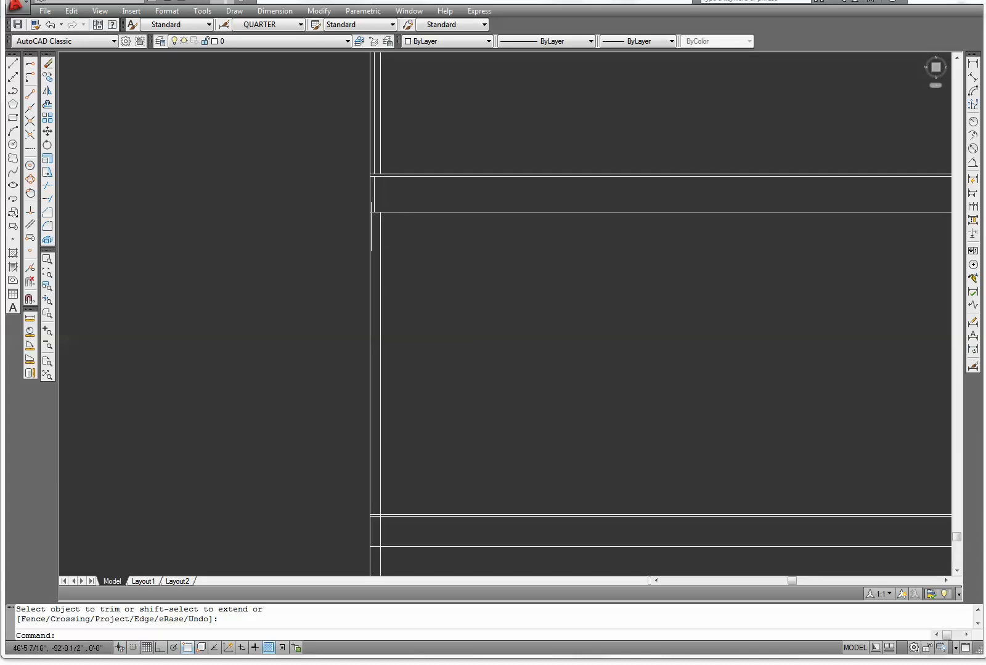
{"action": "scroll", "coordinate": [376, 212], "scroll_direction": "up", "scroll_amount": 4}
{"action": "scroll", "coordinate": [379, 277], "scroll_direction": "down", "scroll_amount": 3}
{"action": "mouse_move", "coordinate": [376, 388]}
{"action": "middle_mouse_down"}
{"action": "mouse_move", "coordinate": [392, 244]}
{"action": "mouse_move", "coordinate": [395, 339]}
{"action": "middle_mouse_up"}
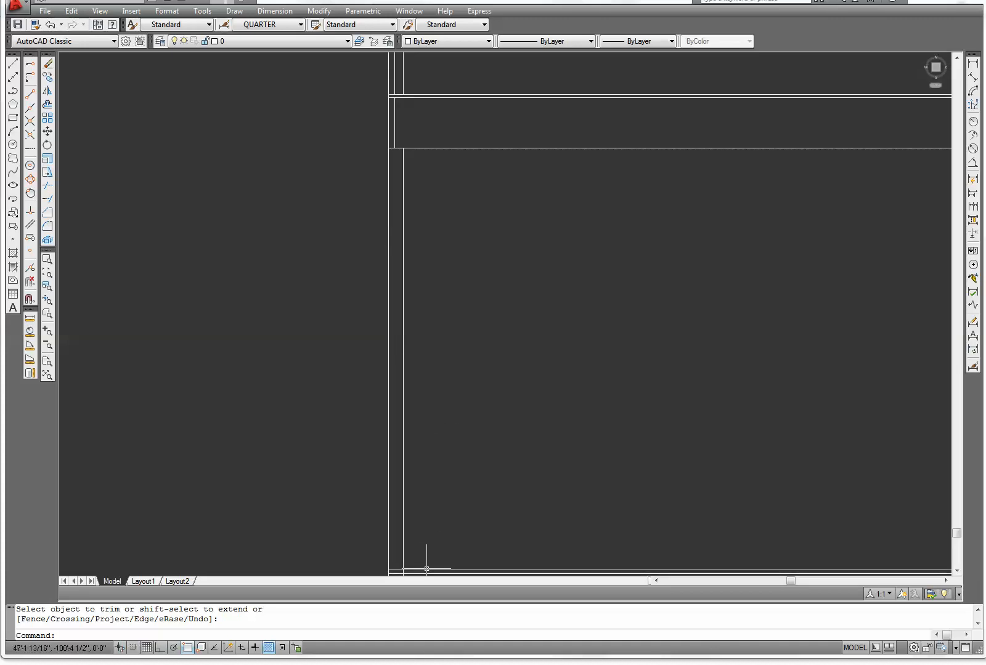
{"action": "middle_click_drag", "start_coordinate": [427, 564], "coordinate": [422, 444]}
{"action": "scroll", "coordinate": [422, 444], "scroll_direction": "up", "scroll_amount": 1}
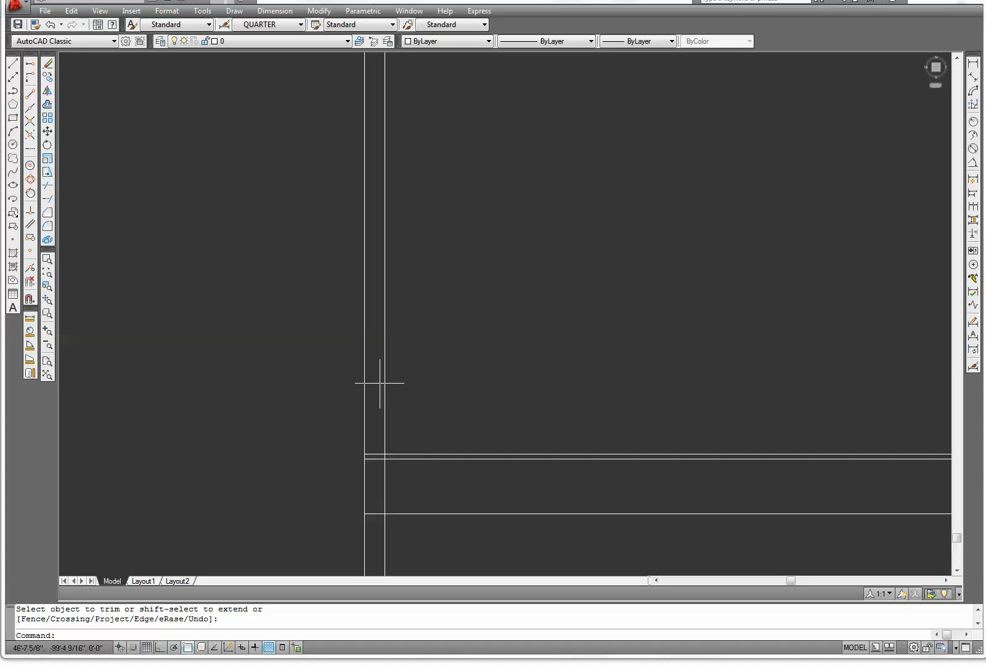
{"action": "scroll", "coordinate": [273, 370], "scroll_direction": "up", "scroll_amount": 1}
{"action": "middle_click_drag", "start_coordinate": [273, 370], "coordinate": [231, 146]}
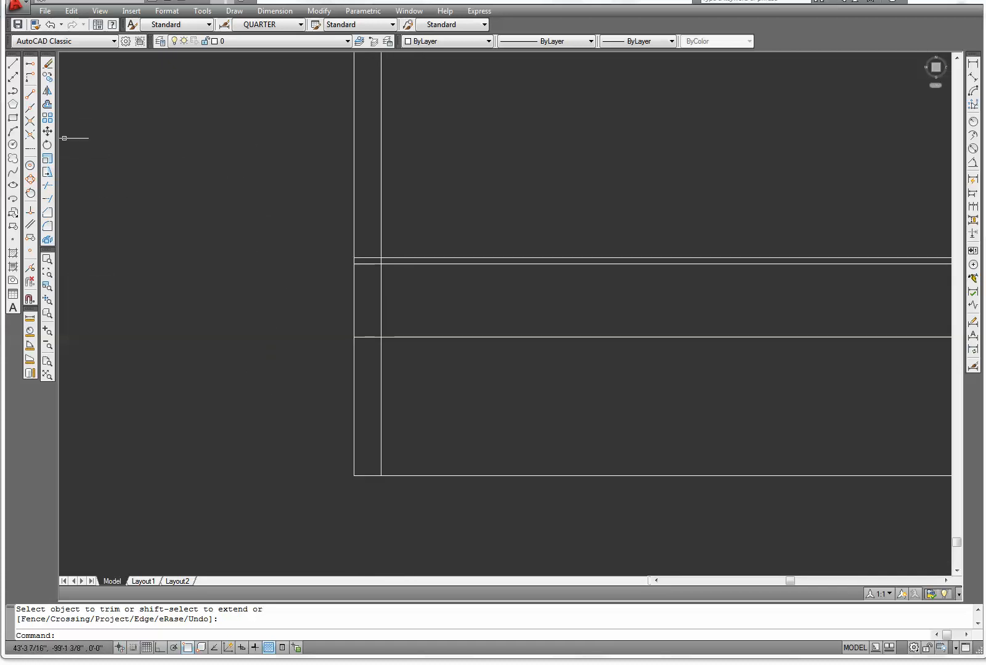
{"action": "left_click", "coordinate": [47, 105]}
{"action": "type", "text": "1.5"}
{"action": "key", "text": "Return"}
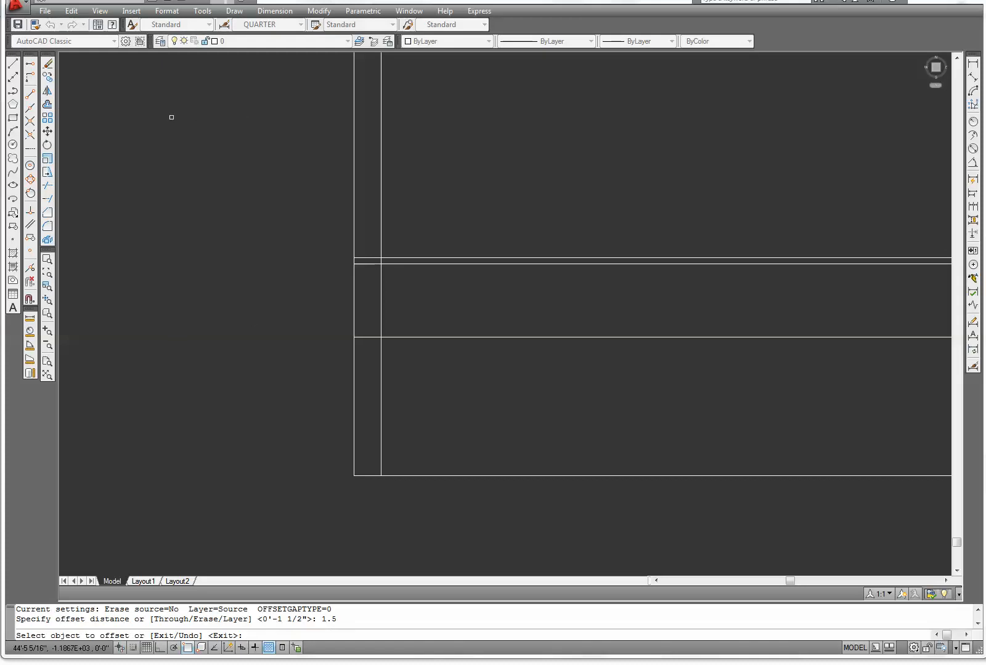
{"action": "left_click", "coordinate": [353, 312]}
{"action": "left_click", "coordinate": [431, 306]}
{"action": "right_click", "coordinate": [489, 301]}
{"action": "left_click", "coordinate": [499, 306]}
Step: Trim the left wall and offset lines at the lower floor, leaving a rim joist line between subfloor and joist bottom
{"action": "scroll", "coordinate": [323, 279], "scroll_direction": "up", "scroll_amount": 2}
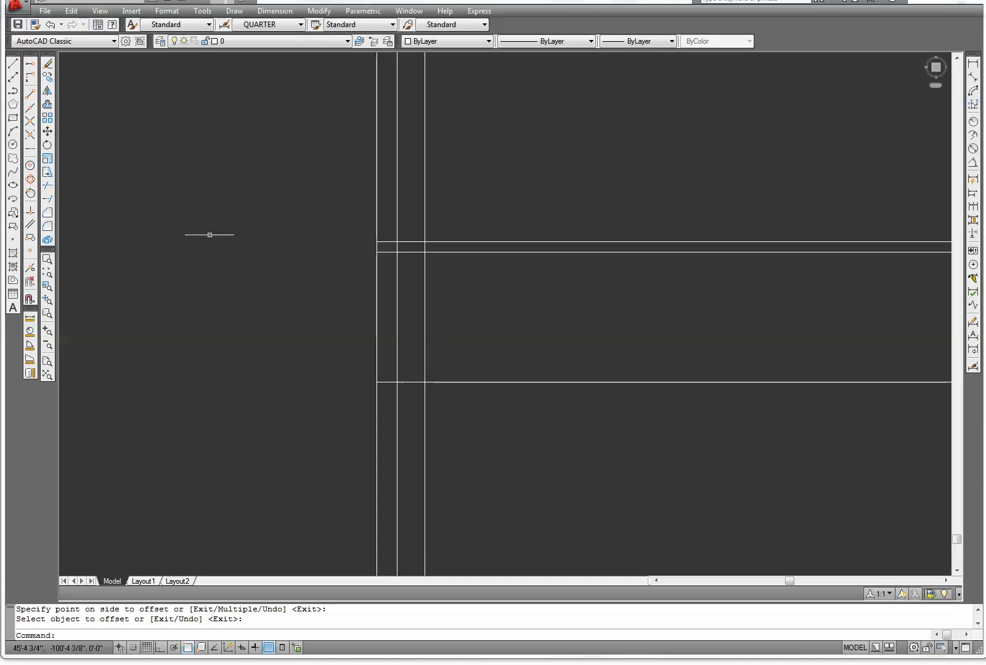
{"action": "left_click", "coordinate": [47, 185]}
{"action": "key", "text": "Return"}
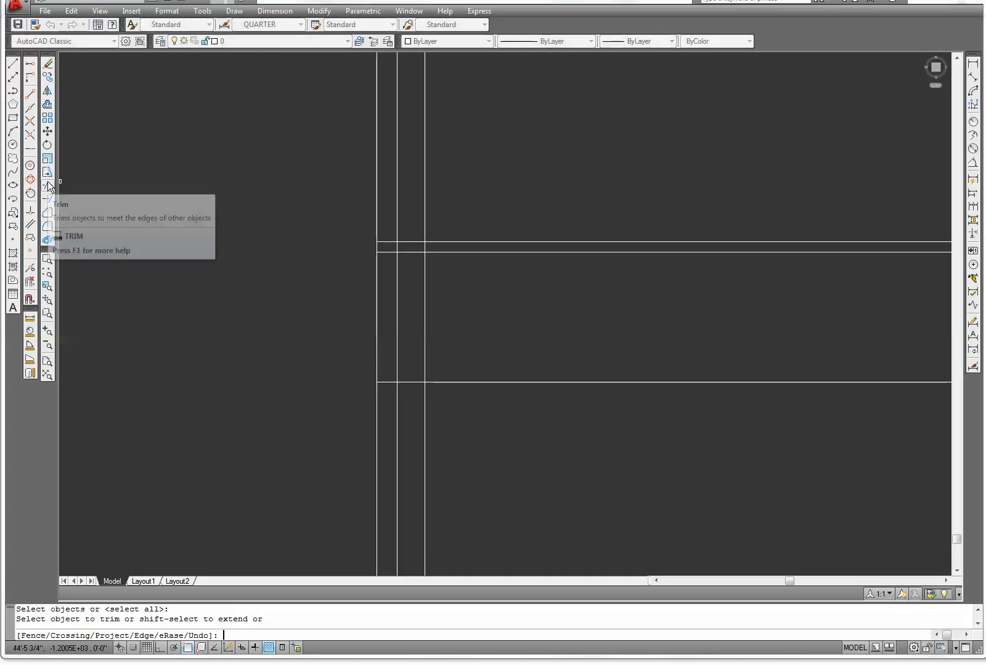
{"action": "left_click", "coordinate": [397, 246]}
{"action": "left_click", "coordinate": [425, 246]}
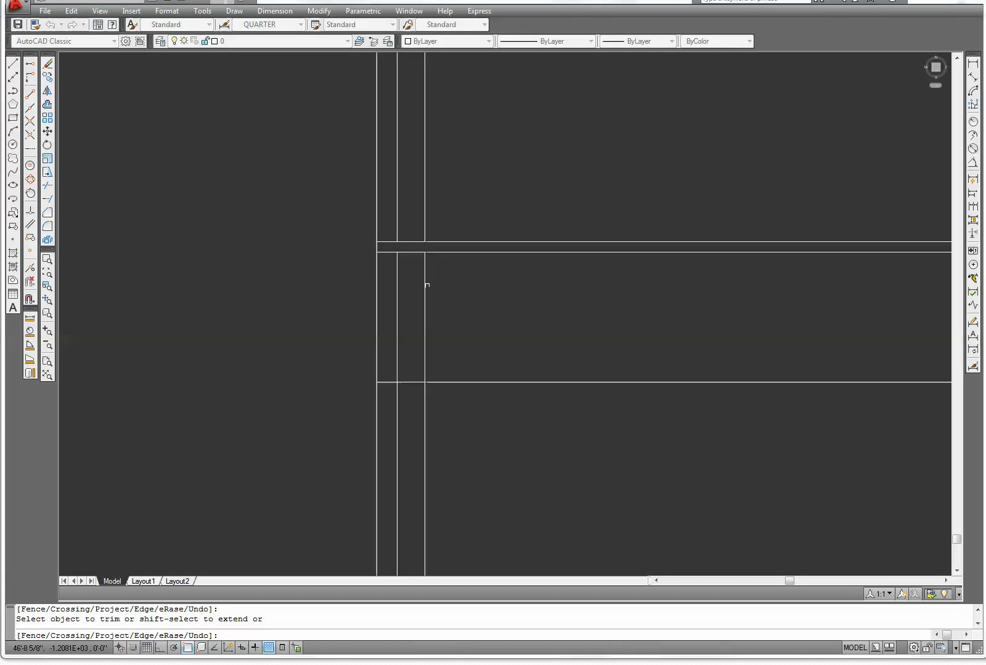
{"action": "left_click", "coordinate": [424, 314]}
{"action": "left_click", "coordinate": [396, 405]}
{"action": "right_click", "coordinate": [288, 381]}
{"action": "left_click", "coordinate": [302, 388]}
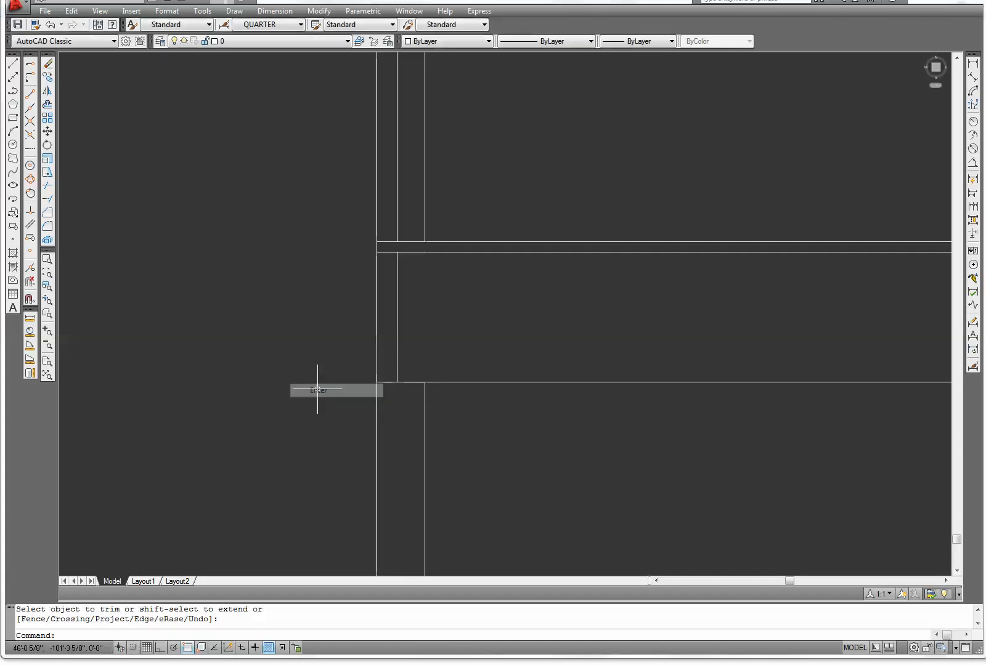
Step: Delete the leftover offset line inside the first-storey left wall
{"action": "scroll", "coordinate": [368, 223], "scroll_direction": "down", "scroll_amount": 3}
{"action": "middle_click_drag", "start_coordinate": [418, 255], "coordinate": [406, 505]}
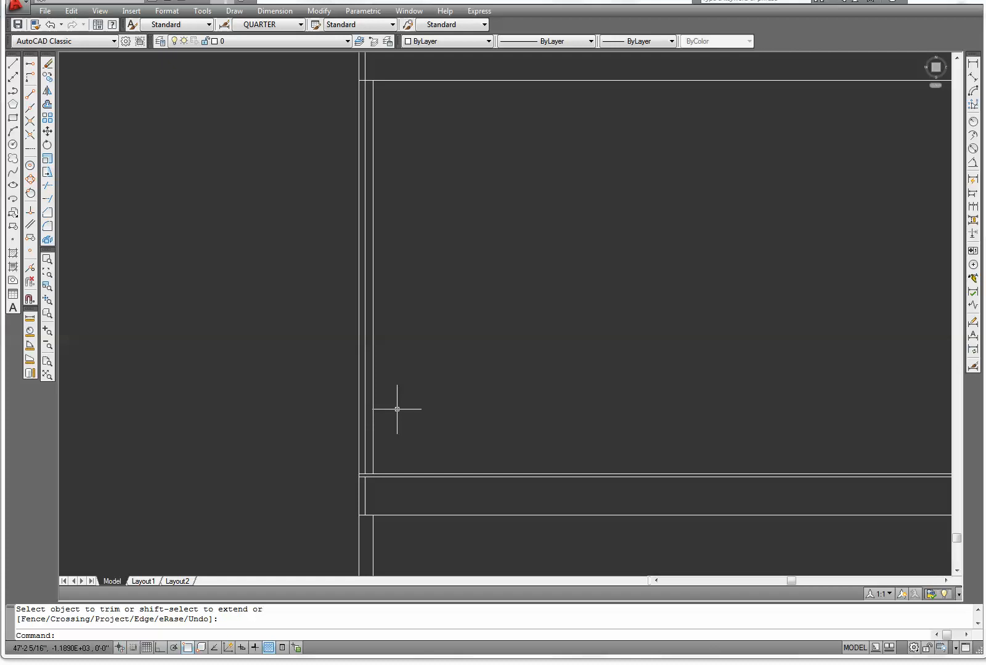
{"action": "left_click", "coordinate": [364, 279]}
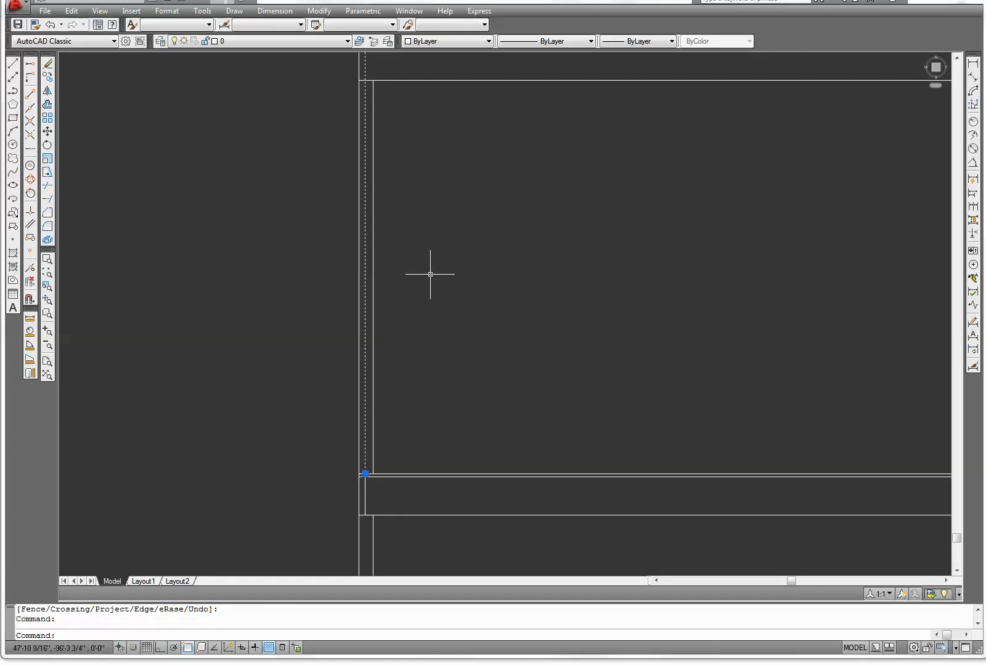
{"action": "key", "text": "Delete"}
Step: Delete the leftover offset line inside the second-storey left wall above the upper floor
{"action": "scroll", "coordinate": [423, 354], "scroll_direction": "down", "scroll_amount": 2}
{"action": "scroll", "coordinate": [389, 476], "scroll_direction": "up", "scroll_amount": 5}
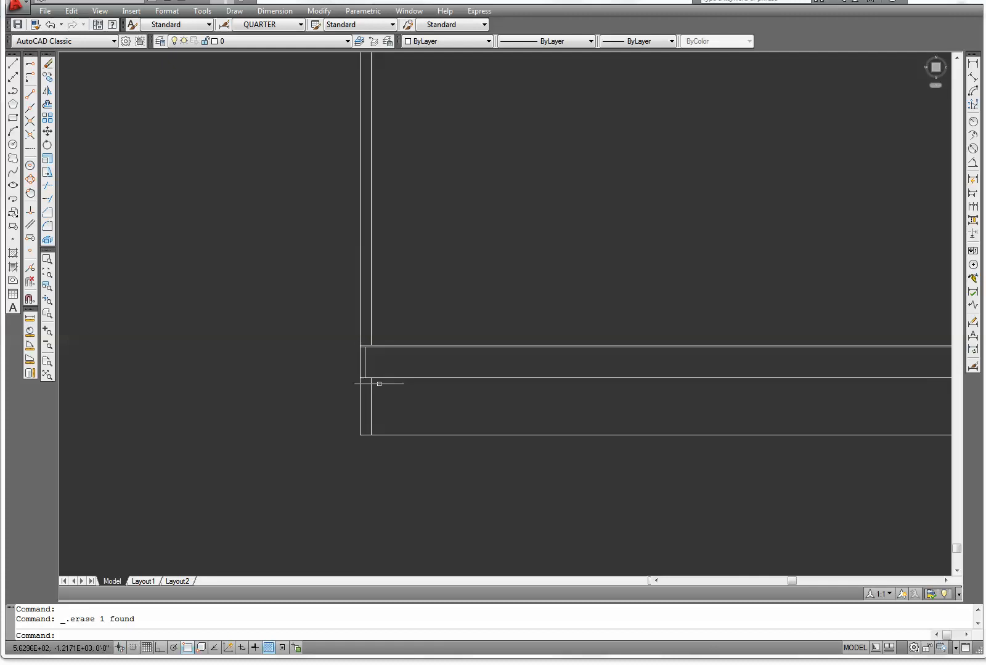
{"action": "scroll", "coordinate": [369, 355], "scroll_direction": "down", "scroll_amount": 6}
{"action": "middle_click_drag", "start_coordinate": [417, 264], "coordinate": [431, 499]}
{"action": "scroll", "coordinate": [403, 191], "scroll_direction": "up", "scroll_amount": 2}
{"action": "middle_click_drag", "start_coordinate": [403, 212], "coordinate": [412, 484]}
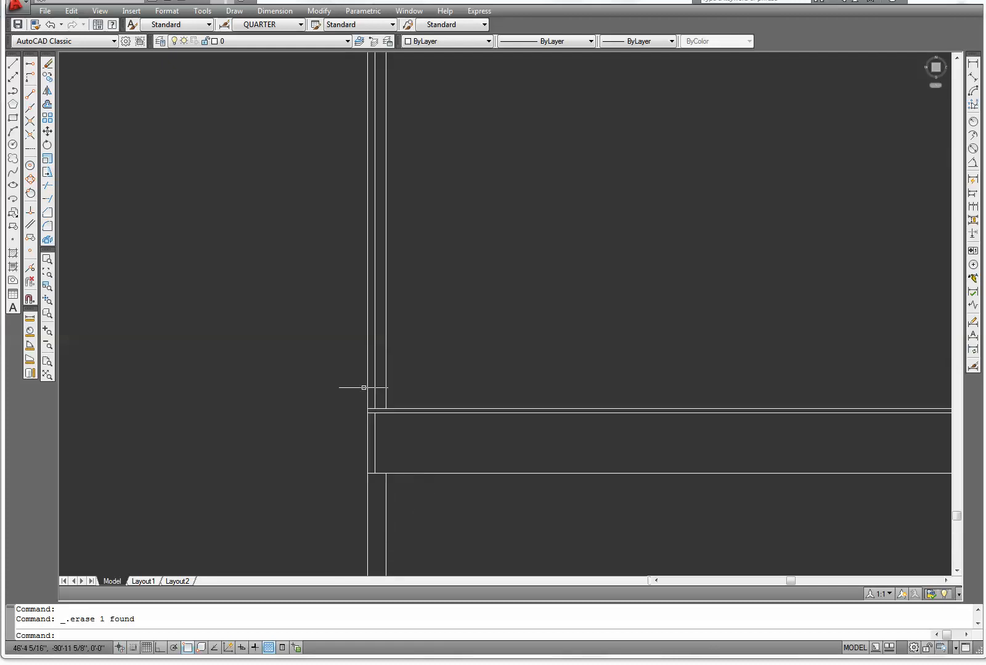
{"action": "left_click", "coordinate": [375, 362]}
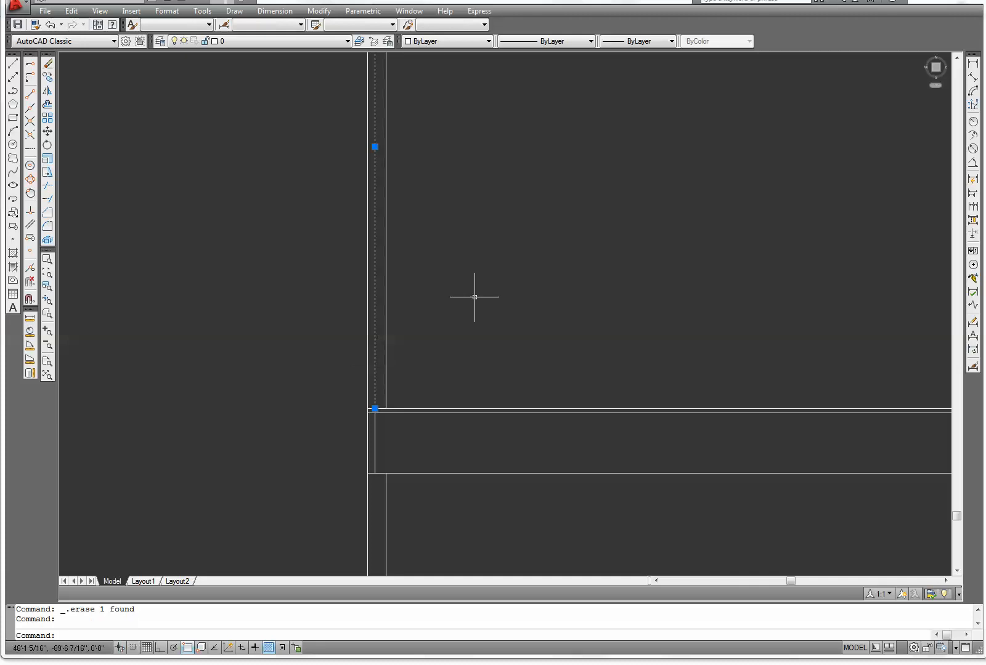
{"action": "key", "text": "Delete"}
Step: Offset the upper floor's top subfloor line 1.5 inches upward to form the wall's sole plate
{"action": "scroll", "coordinate": [484, 286], "scroll_direction": "down", "scroll_amount": 2}
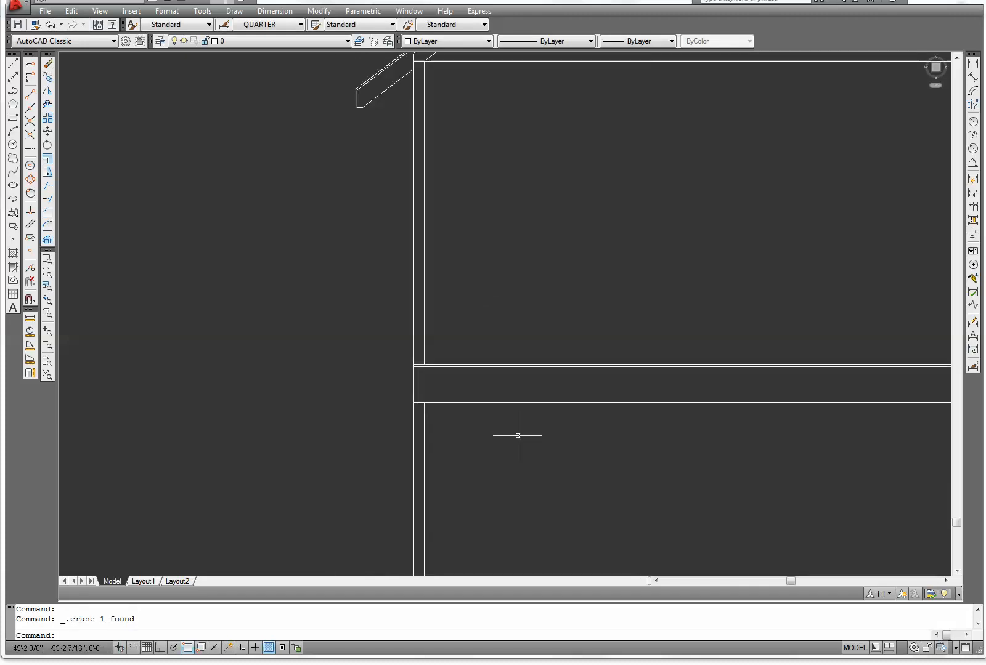
{"action": "scroll", "coordinate": [472, 418], "scroll_direction": "up", "scroll_amount": 2}
{"action": "middle_click_drag", "start_coordinate": [270, 302], "coordinate": [266, 244]}
{"action": "scroll", "coordinate": [266, 244], "scroll_direction": "up", "scroll_amount": 1}
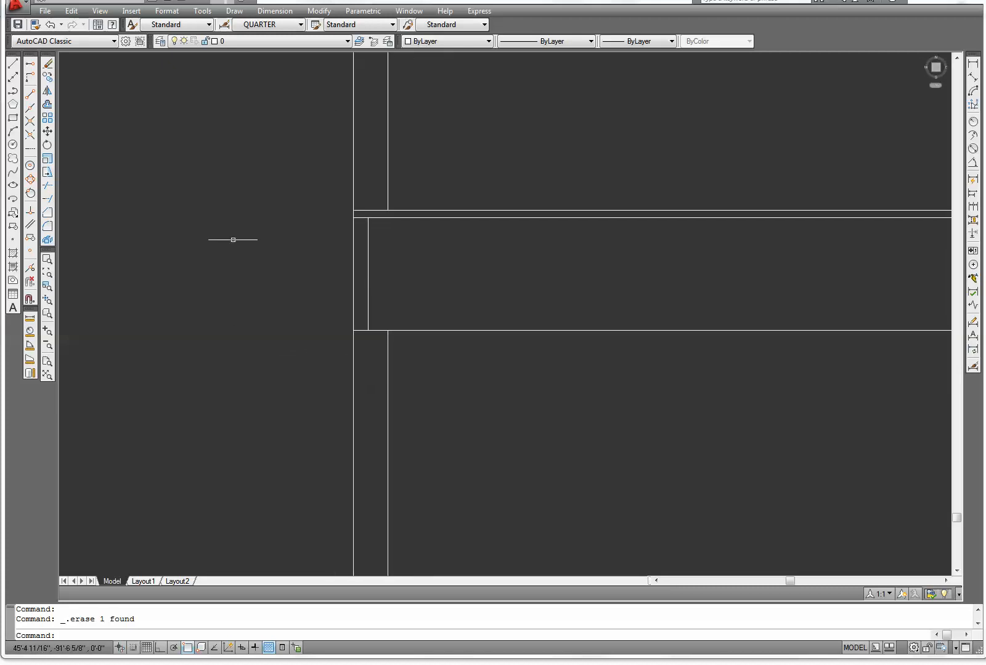
{"action": "left_click", "coordinate": [53, 104]}
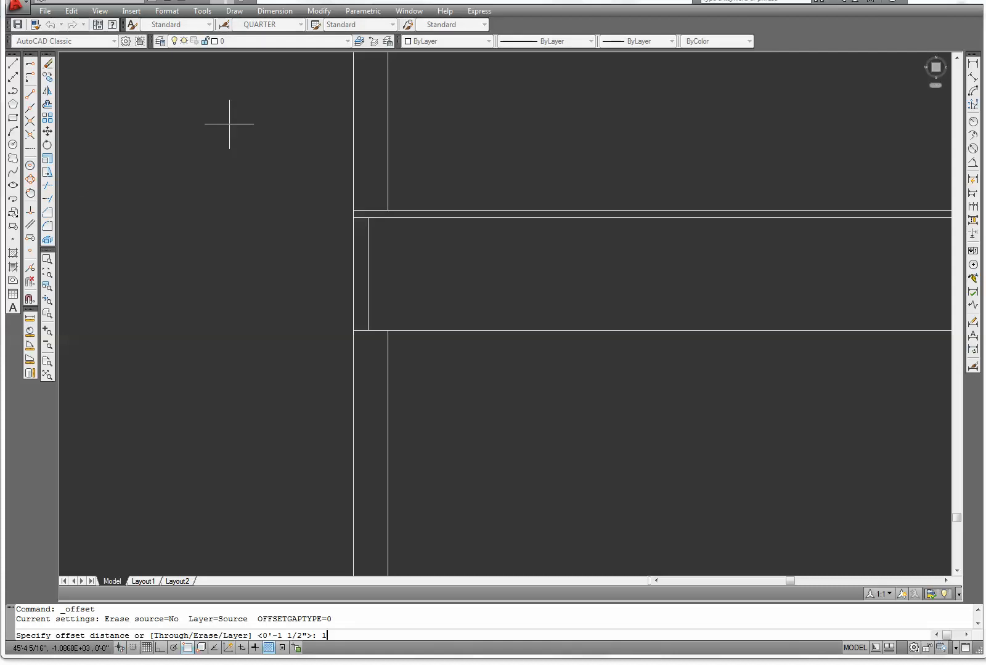
{"action": "key", "text": "Return"}
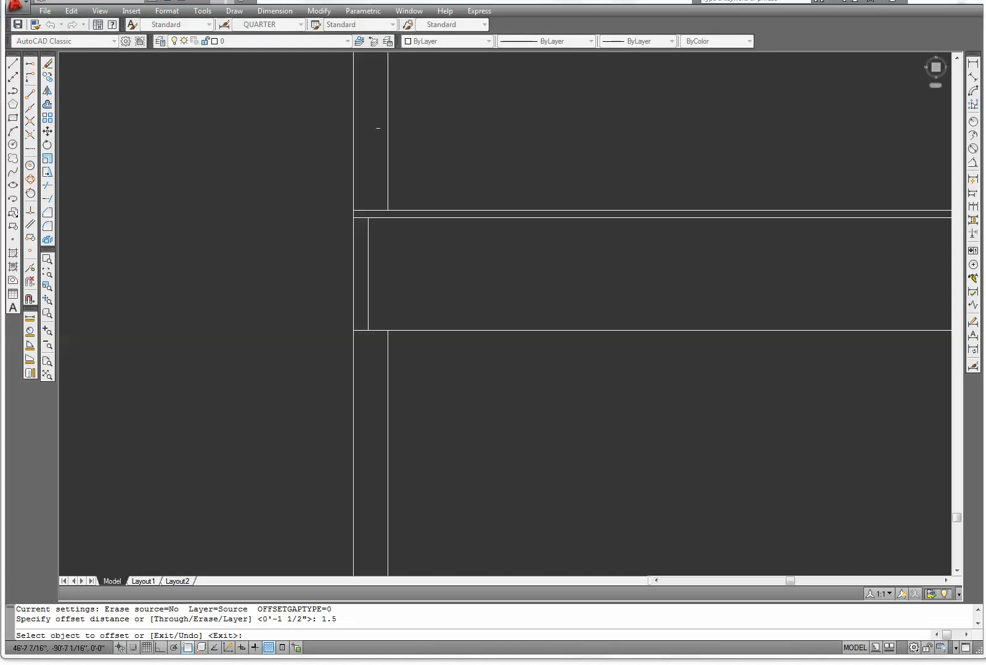
{"action": "left_click", "coordinate": [380, 213]}
{"action": "left_click", "coordinate": [480, 141]}
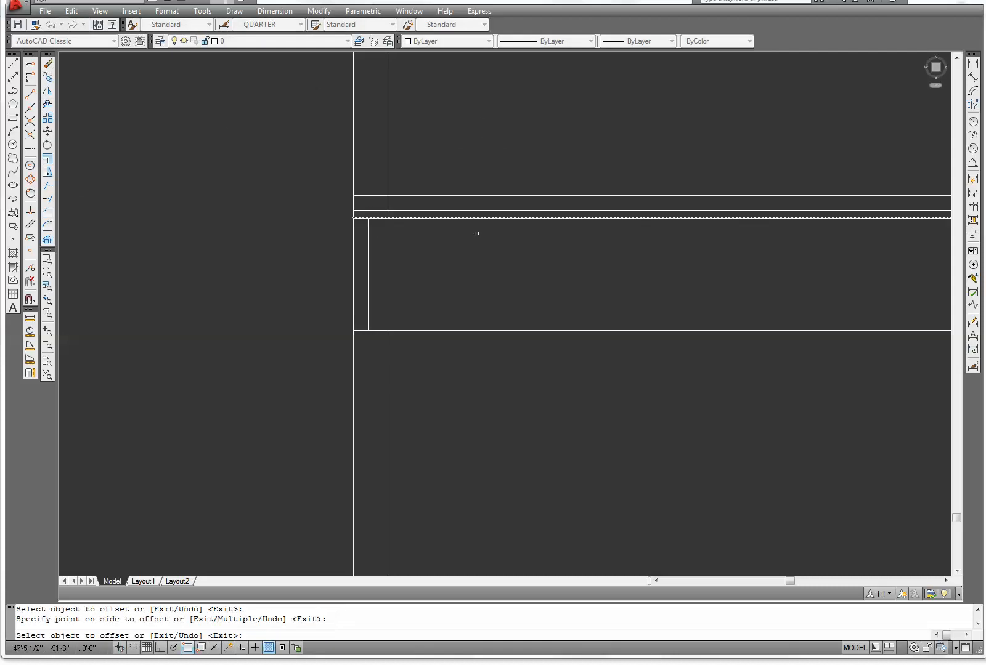
Step: Offset the upper floor's joist bottom line downward twice at 1.5-inch spacing to form the double top plate
{"action": "left_click", "coordinate": [376, 332]}
{"action": "left_click", "coordinate": [431, 380]}
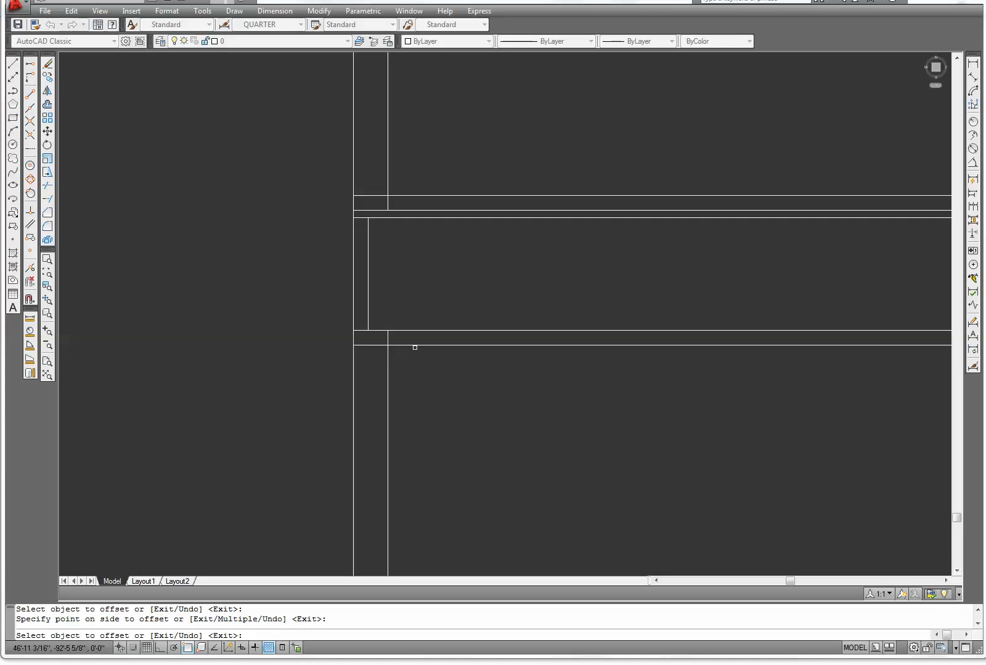
{"action": "left_click", "coordinate": [415, 345]}
{"action": "left_click", "coordinate": [423, 393]}
{"action": "right_click", "coordinate": [422, 392]}
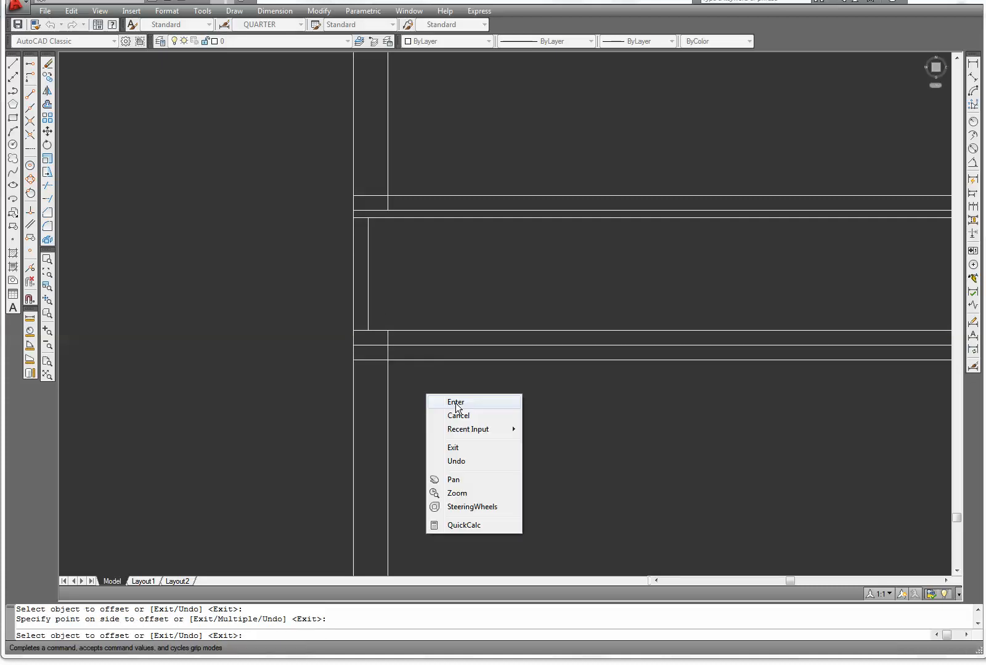
{"action": "left_click", "coordinate": [455, 402]}
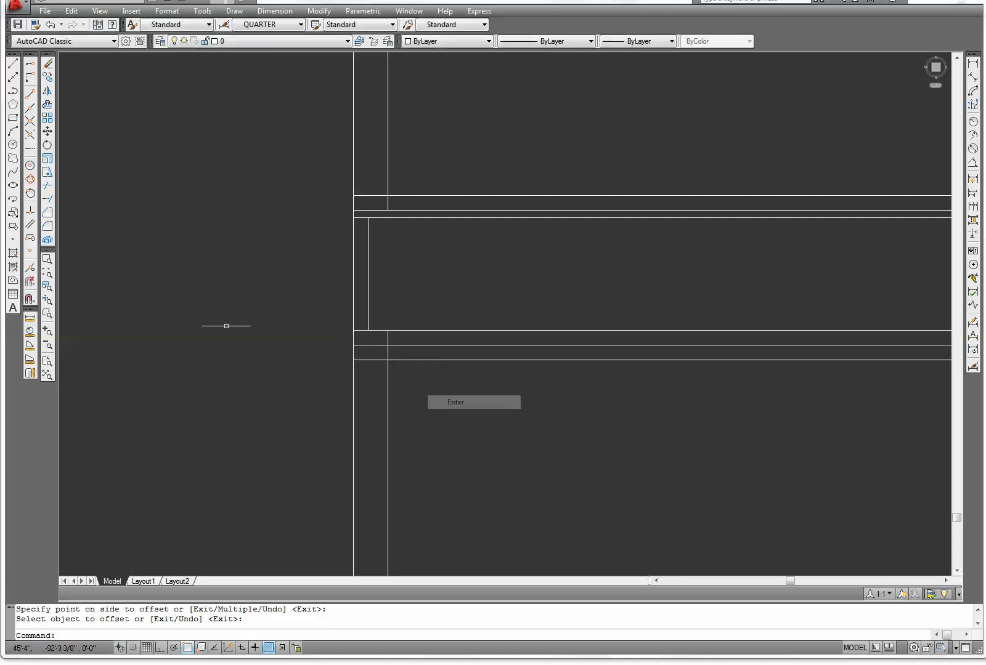
Step: Trim the sole plate line and both top plate lines back to the left wall's inner face at the upper floor
{"action": "left_click", "coordinate": [48, 186]}
{"action": "right_click", "coordinate": [195, 209]}
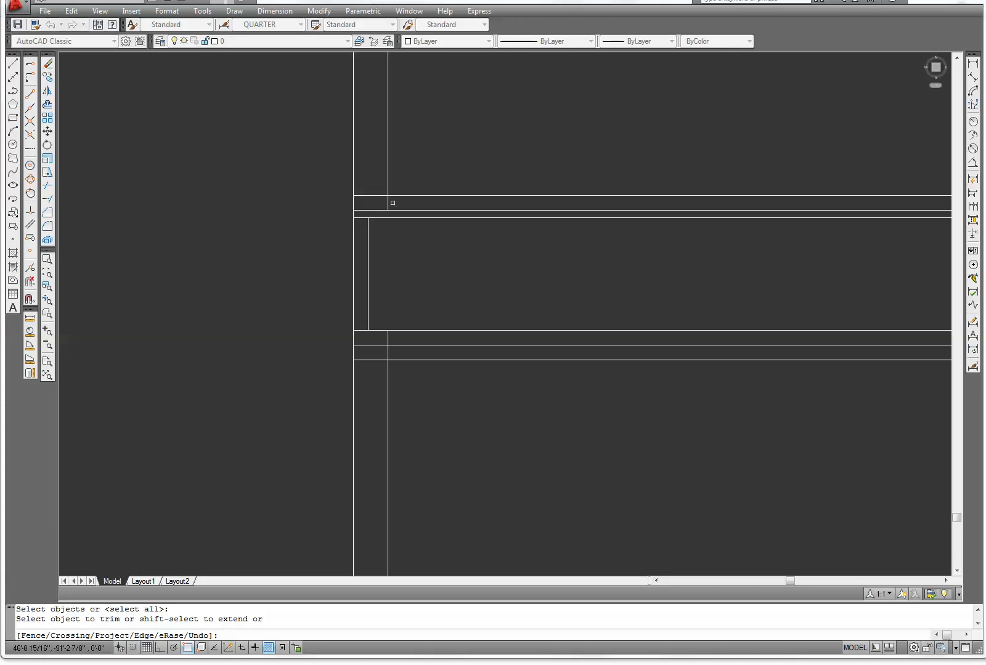
{"action": "left_click", "coordinate": [399, 196]}
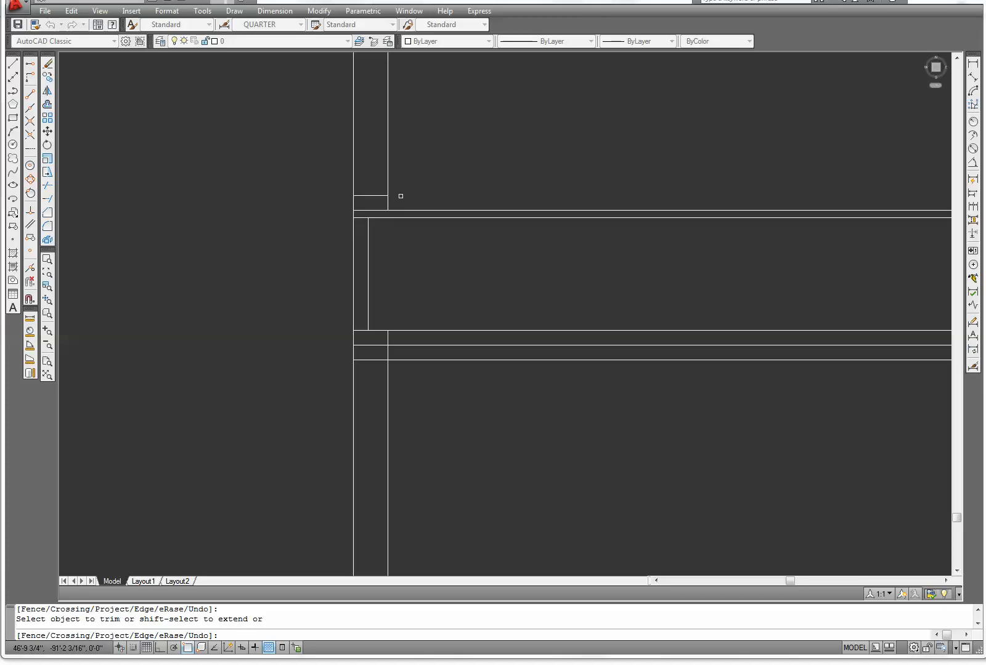
{"action": "left_click", "coordinate": [404, 345]}
{"action": "left_click", "coordinate": [410, 360]}
{"action": "right_click", "coordinate": [432, 367]}
{"action": "left_click", "coordinate": [448, 374]}
Step: Draw a diagonal line across the upper floor's sole plate from its upper-left corner to its lower-right corner
{"action": "scroll", "coordinate": [456, 373], "scroll_direction": "down", "scroll_amount": 3}
{"action": "middle_click_drag", "start_coordinate": [510, 396], "coordinate": [463, 315]}
{"action": "scroll", "coordinate": [397, 308], "scroll_direction": "up", "scroll_amount": 4}
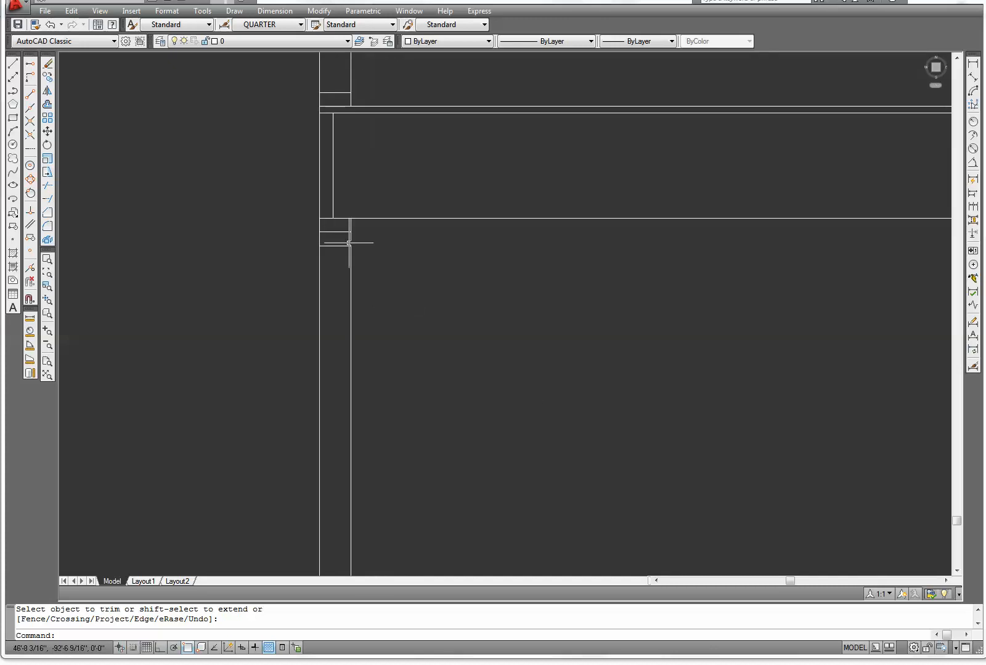
{"action": "left_click", "coordinate": [13, 63]}
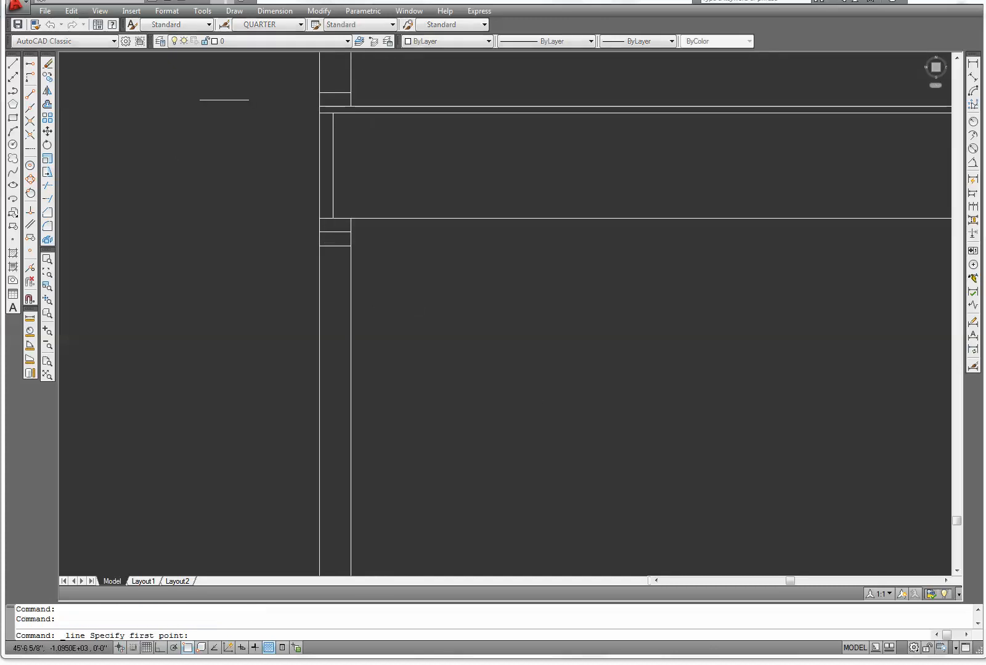
{"action": "left_click", "coordinate": [319, 93]}
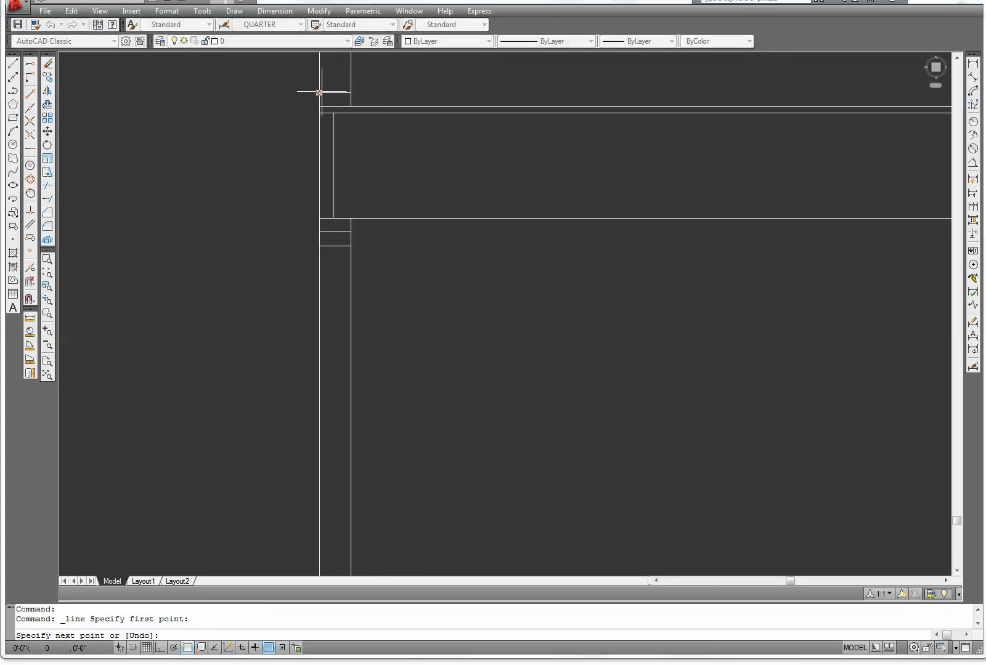
{"action": "left_click", "coordinate": [351, 105]}
{"action": "right_click", "coordinate": [356, 106]}
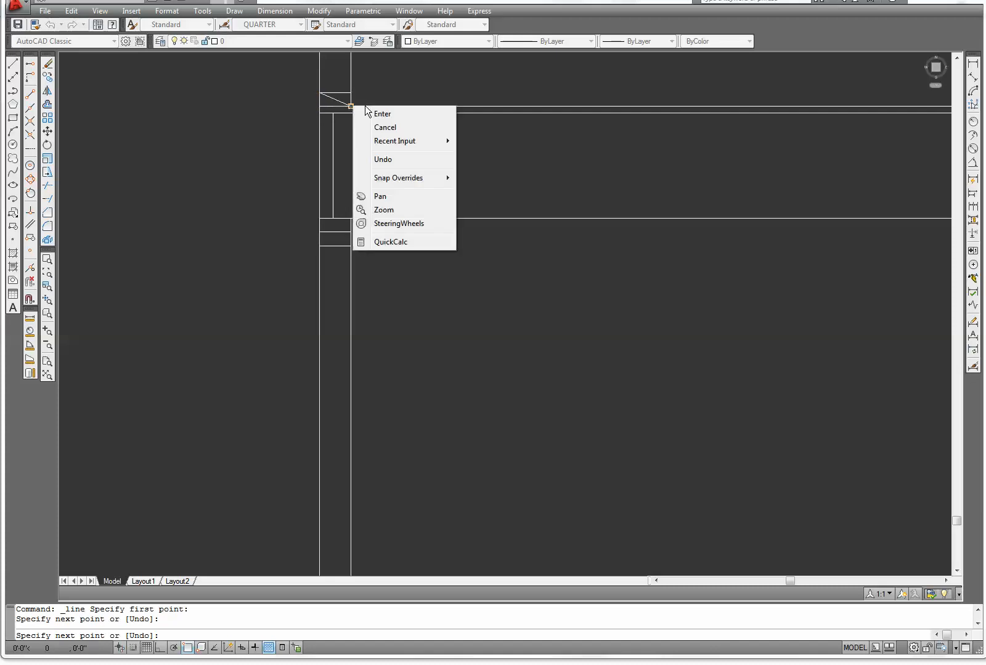
{"action": "left_click", "coordinate": [373, 113]}
Step: Draw the opposite diagonal across the sole plate, from its upper-right to its lower-left corner, to complete the X
{"action": "right_click", "coordinate": [388, 82]}
{"action": "left_click", "coordinate": [394, 87]}
{"action": "left_click", "coordinate": [351, 93]}
{"action": "left_click", "coordinate": [319, 106]}
{"action": "right_click", "coordinate": [320, 106]}
{"action": "left_click", "coordinate": [346, 112]}
Step: Draw a zigzag line through the double top plate from its upper-left corner via the middle joint's right end to its lower-left corner
{"action": "right_click", "coordinate": [427, 263]}
{"action": "left_click", "coordinate": [445, 273]}
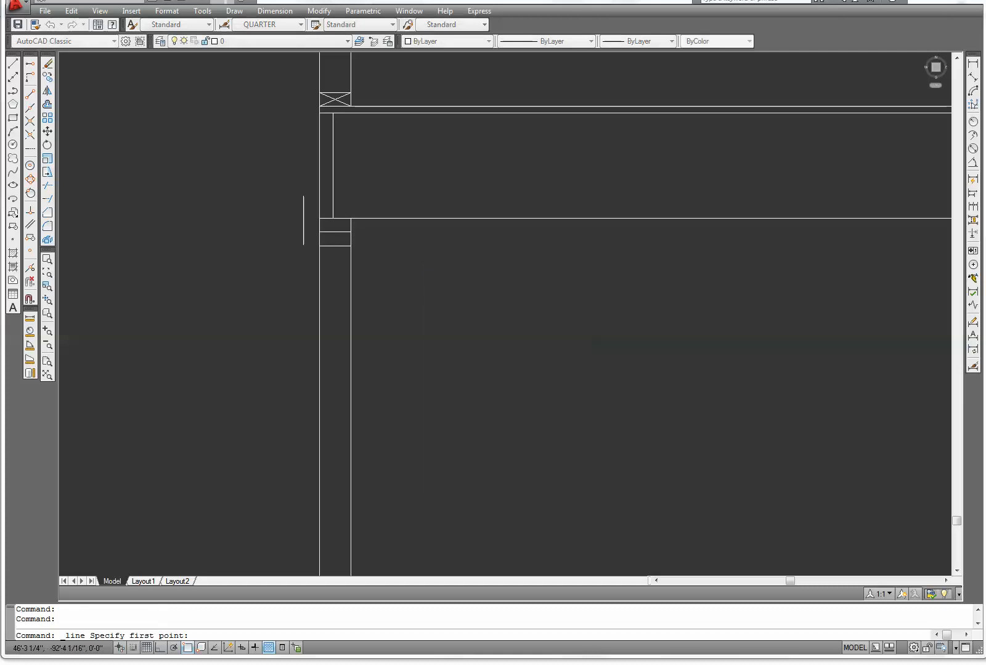
{"action": "left_click", "coordinate": [320, 218]}
{"action": "left_click", "coordinate": [350, 232]}
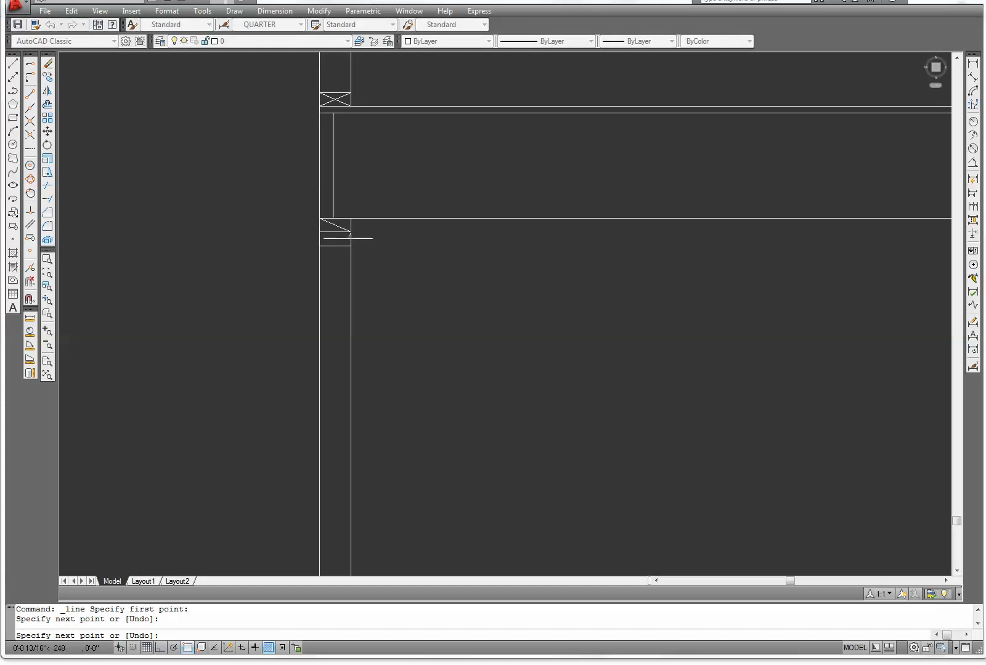
{"action": "left_click", "coordinate": [319, 245]}
{"action": "right_click", "coordinate": [318, 245]}
{"action": "left_click", "coordinate": [369, 257]}
Step: Draw the opposing zigzag line through the double top plate, starting at its upper-right corner, to cross-mark both plates
{"action": "right_click", "coordinate": [392, 252]}
{"action": "left_click", "coordinate": [408, 259]}
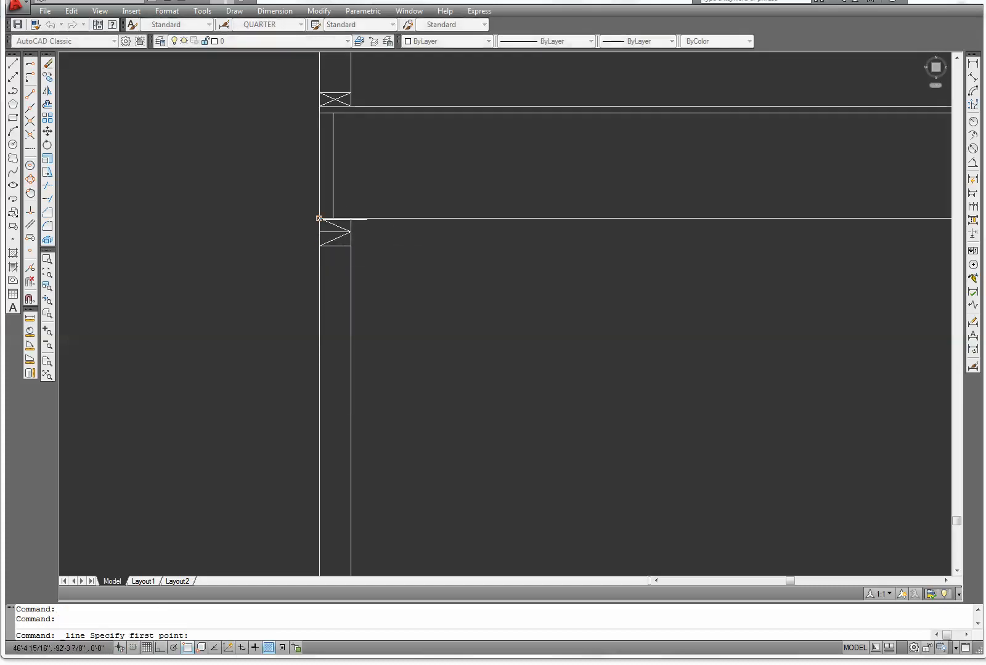
{"action": "left_click", "coordinate": [350, 218]}
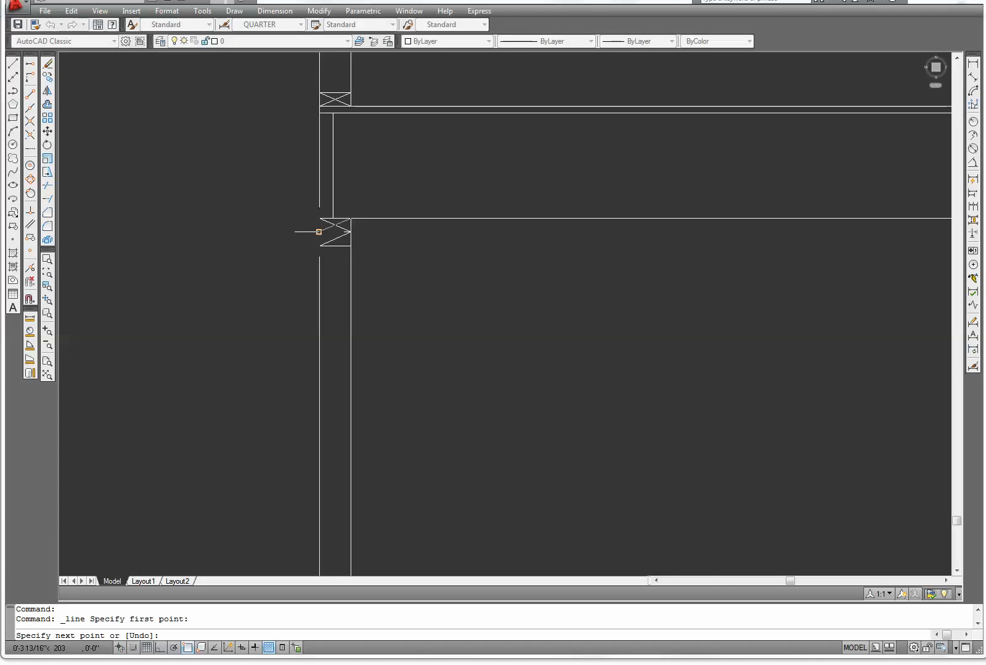
{"action": "left_click", "coordinate": [350, 245]}
{"action": "right_click", "coordinate": [352, 247]}
{"action": "left_click", "coordinate": [377, 253]}
Step: Copy the cross-marked double top plate by its upper-left corner to the head of the second-storey left wall, directly under the ceiling joist
{"action": "scroll", "coordinate": [374, 247], "scroll_direction": "down", "scroll_amount": 3}
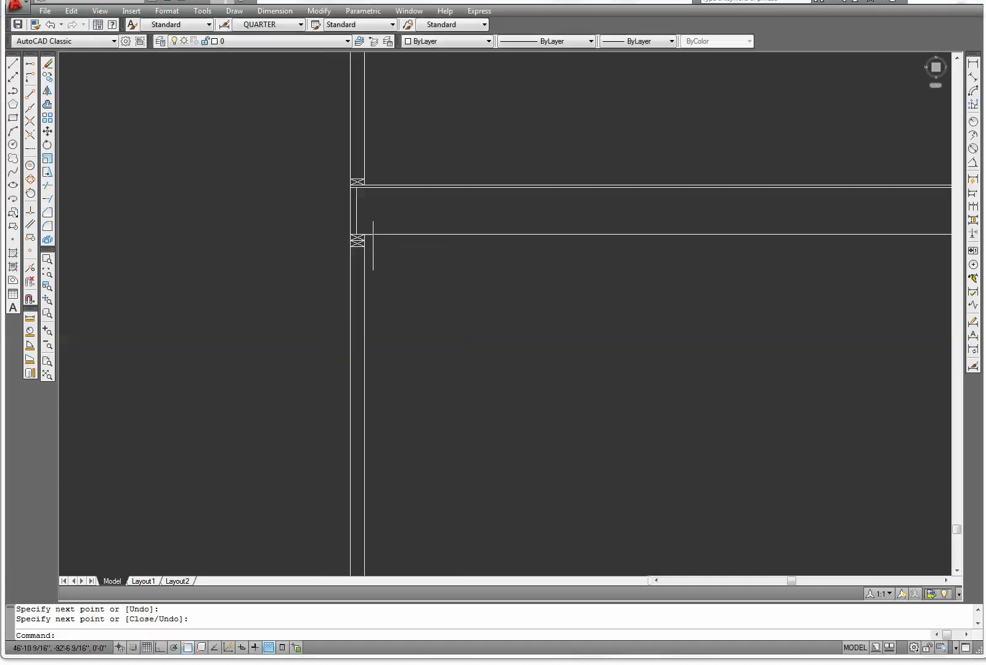
{"action": "middle_click_drag", "start_coordinate": [316, 194], "coordinate": [300, 383]}
{"action": "scroll", "coordinate": [292, 392], "scroll_direction": "down", "scroll_amount": 1}
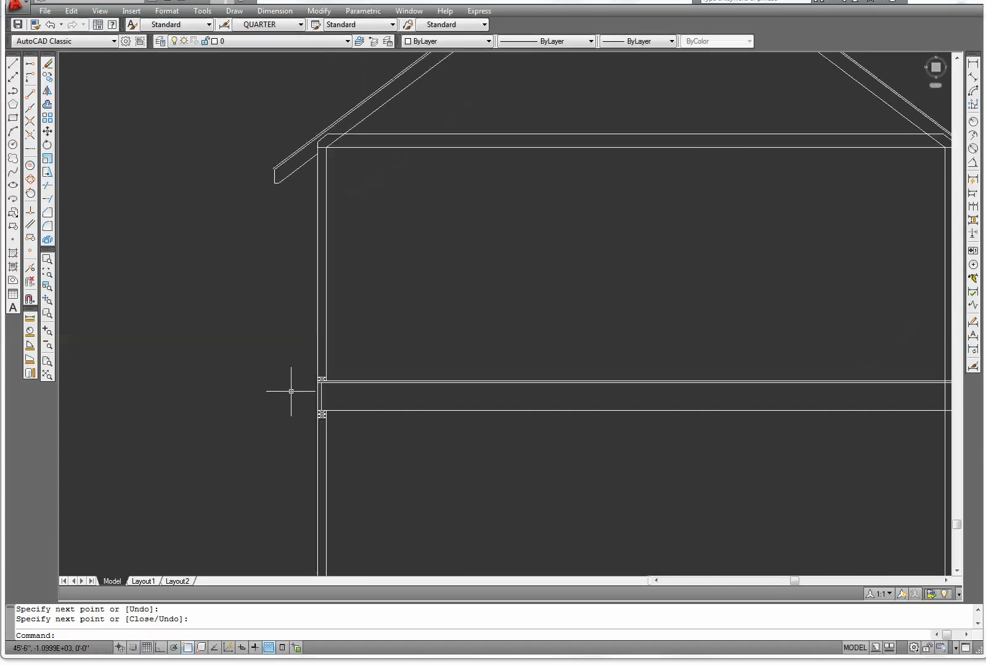
{"action": "scroll", "coordinate": [291, 392], "scroll_direction": "up", "scroll_amount": 1}
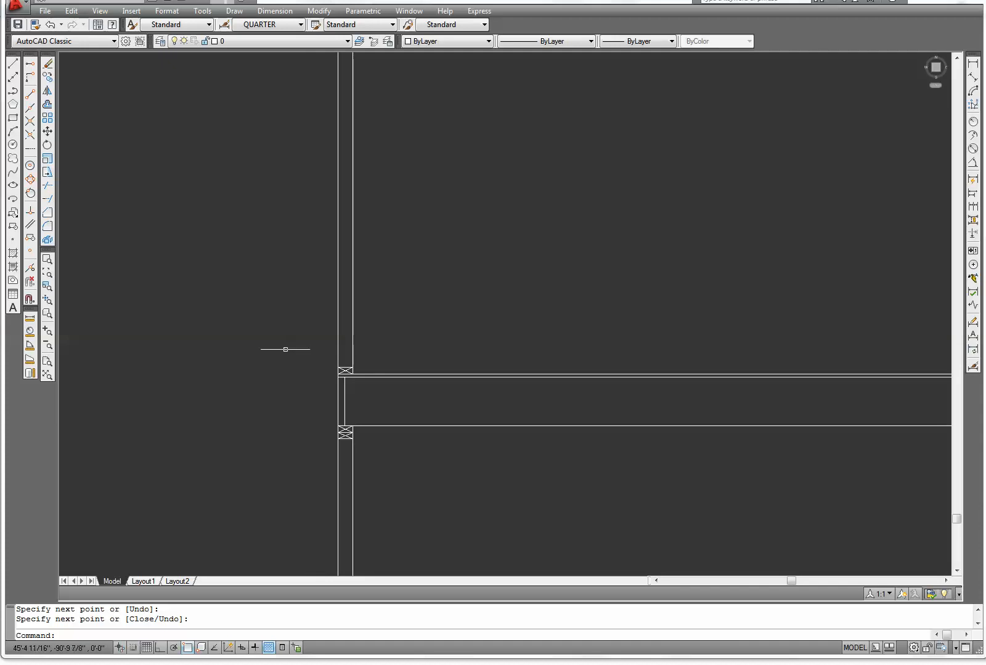
{"action": "mouse_move", "coordinate": [281, 376]}
{"action": "middle_mouse_down"}
{"action": "mouse_move", "coordinate": [266, 321]}
{"action": "mouse_move", "coordinate": [264, 204]}
{"action": "middle_mouse_up"}
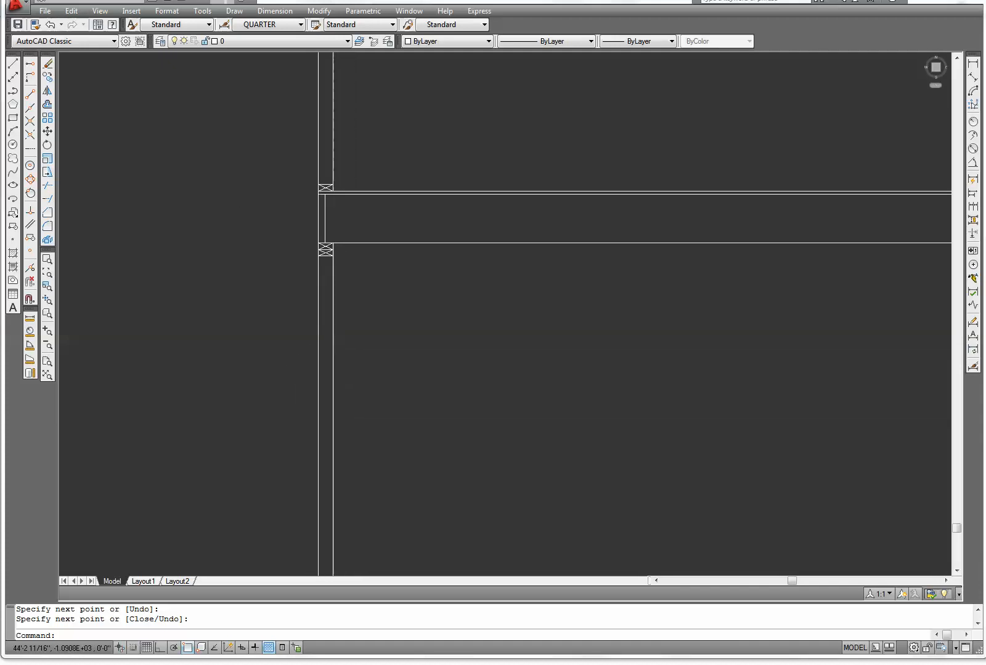
{"action": "left_click", "coordinate": [47, 77]}
{"action": "scroll", "coordinate": [327, 274], "scroll_direction": "up", "scroll_amount": 8}
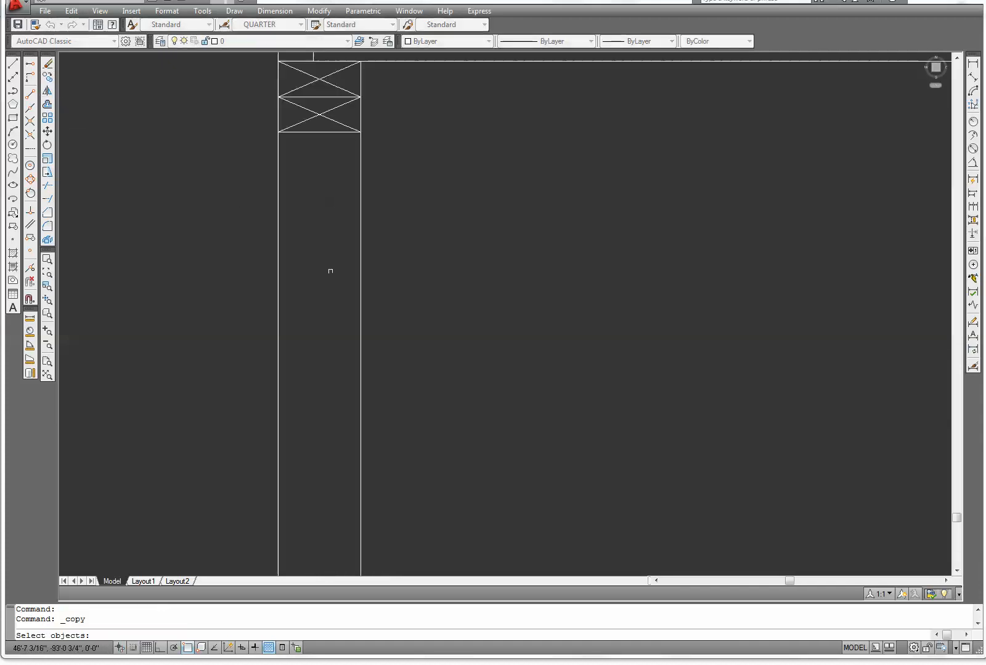
{"action": "left_click", "coordinate": [342, 119]}
{"action": "left_click", "coordinate": [303, 66]}
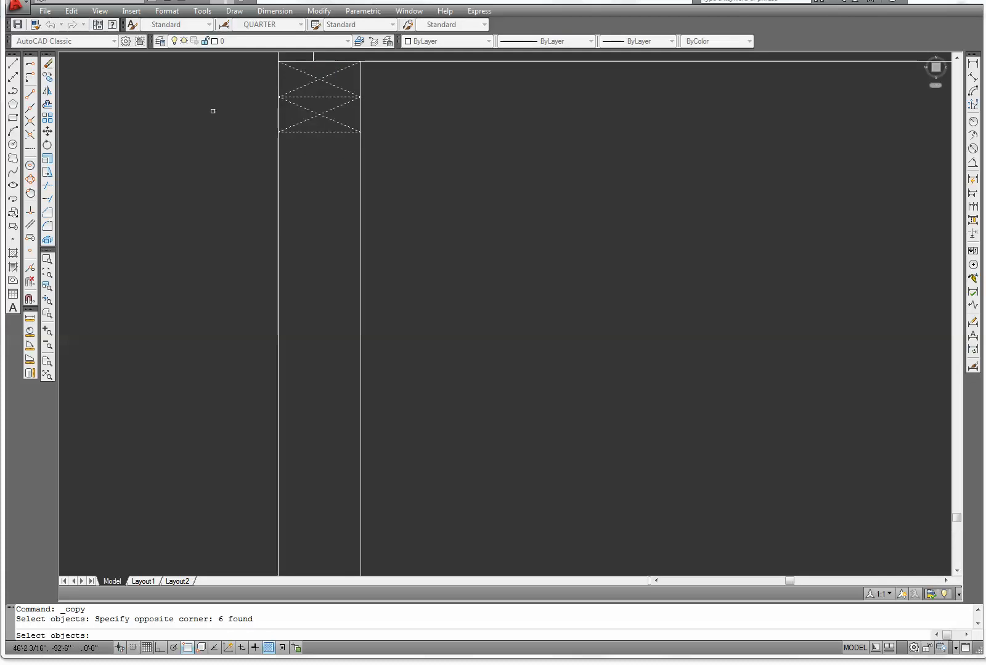
{"action": "right_click", "coordinate": [212, 111]}
{"action": "middle_click_drag", "start_coordinate": [241, 120], "coordinate": [317, 429]}
{"action": "scroll", "coordinate": [317, 430], "scroll_direction": "up", "scroll_amount": 2}
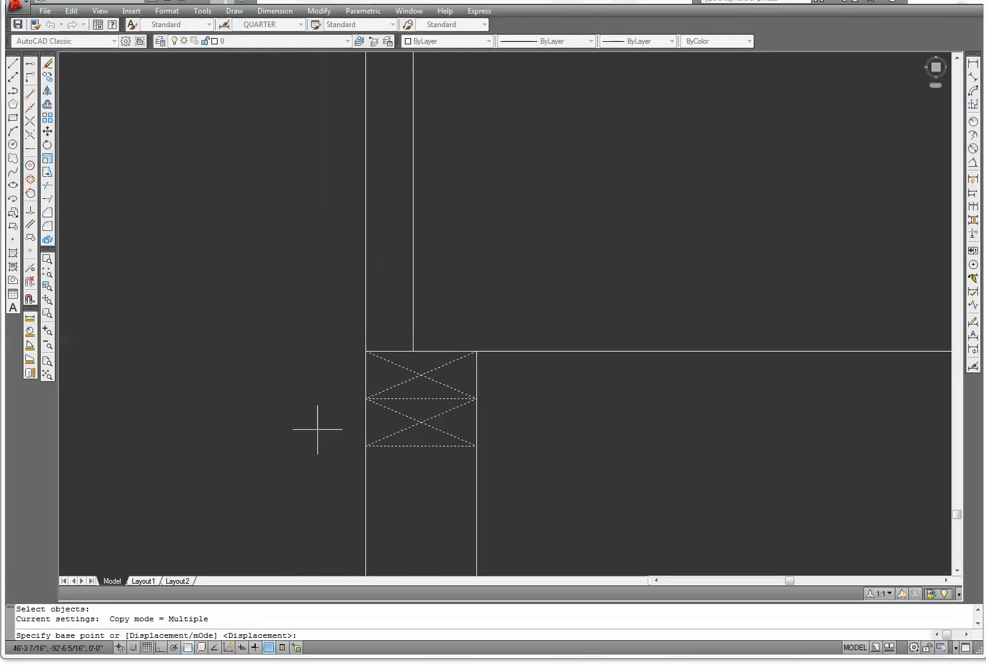
{"action": "left_click", "coordinate": [365, 351]}
{"action": "scroll", "coordinate": [321, 358], "scroll_direction": "down", "scroll_amount": 5}
{"action": "middle_click_drag", "start_coordinate": [275, 300], "coordinate": [400, 531]}
{"action": "scroll", "coordinate": [395, 210], "scroll_direction": "up", "scroll_amount": 3}
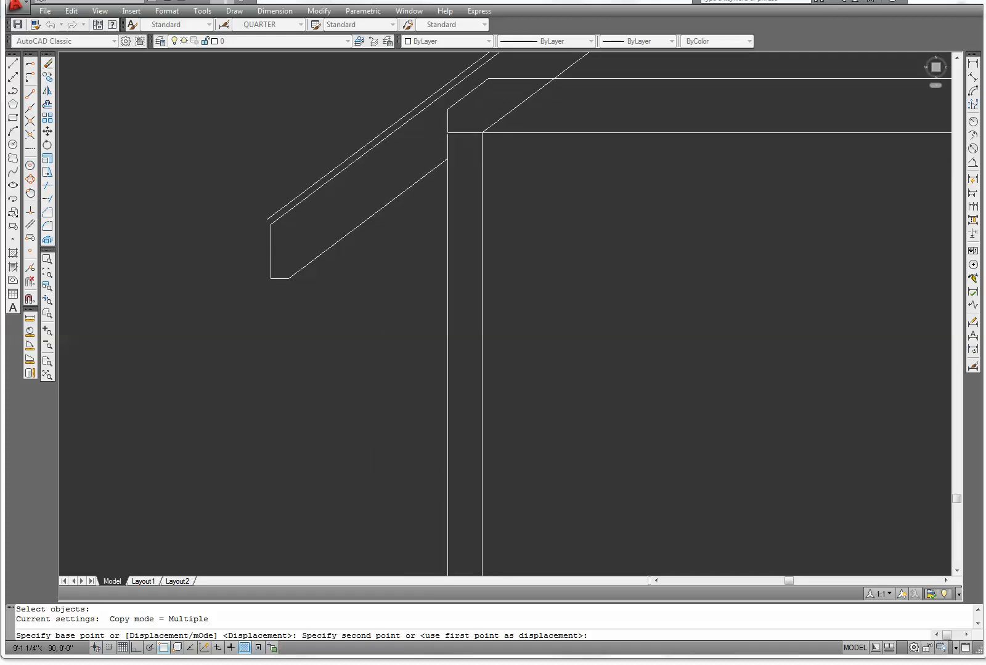
{"action": "left_click", "coordinate": [447, 133]}
{"action": "key", "text": "Escape"}
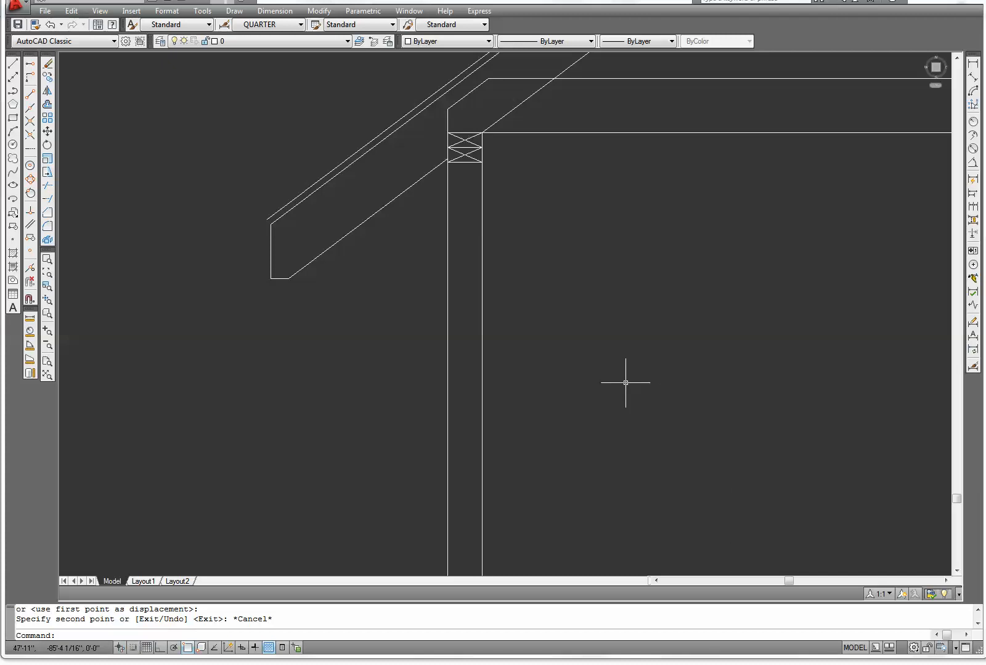
Step: Offset the vertical end line of the left rafter tail 1 1/2 inches inward to form the fascia board's thickness
{"action": "scroll", "coordinate": [579, 382], "scroll_direction": "down", "scroll_amount": 3}
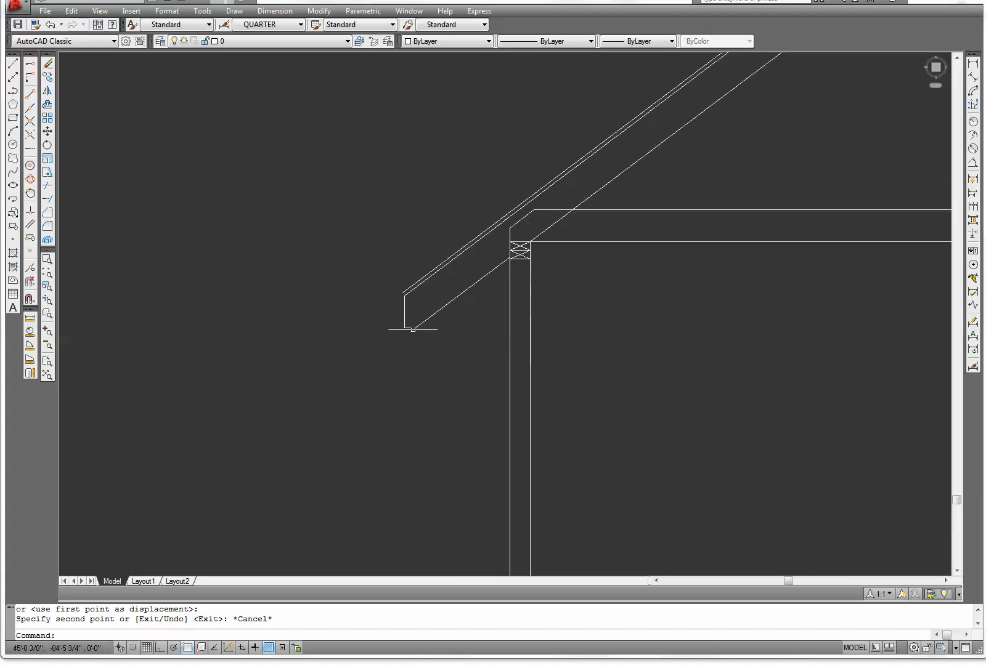
{"action": "scroll", "coordinate": [396, 378], "scroll_direction": "up", "scroll_amount": 4}
{"action": "scroll", "coordinate": [369, 279], "scroll_direction": "up", "scroll_amount": 1}
{"action": "middle_click_drag", "start_coordinate": [313, 300], "coordinate": [287, 406]}
{"action": "scroll", "coordinate": [287, 404], "scroll_direction": "down", "scroll_amount": 2}
{"action": "scroll", "coordinate": [279, 326], "scroll_direction": "up", "scroll_amount": 2}
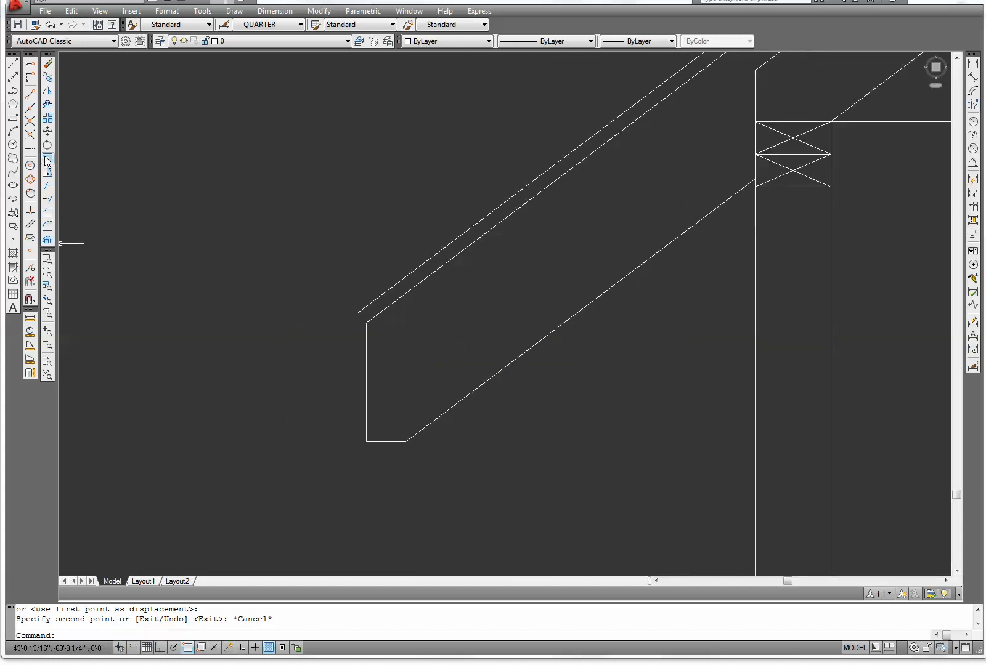
{"action": "left_click", "coordinate": [47, 106]}
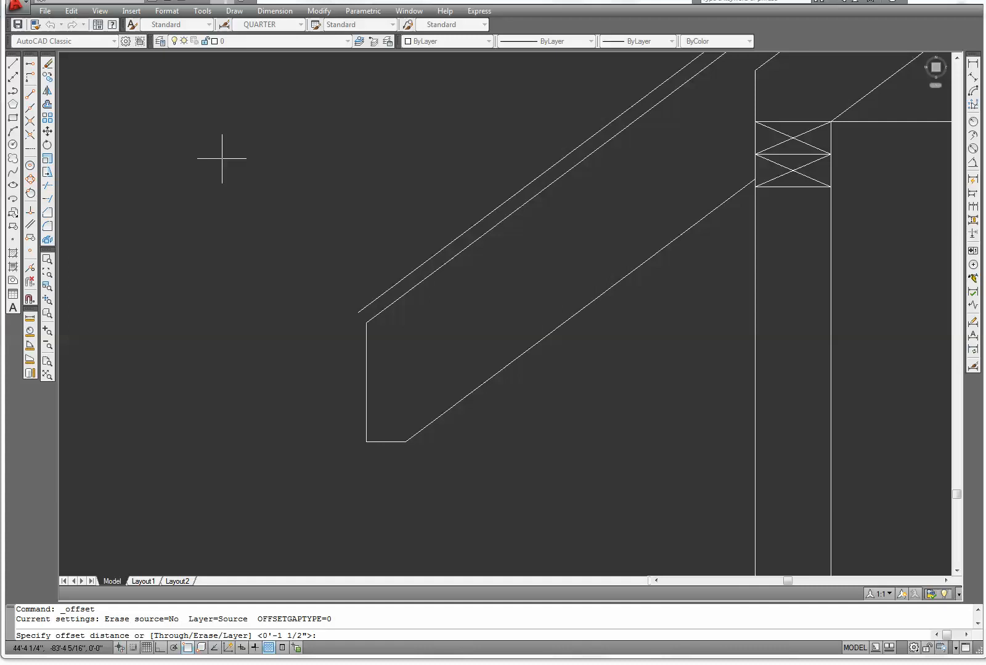
{"action": "key", "text": "Return"}
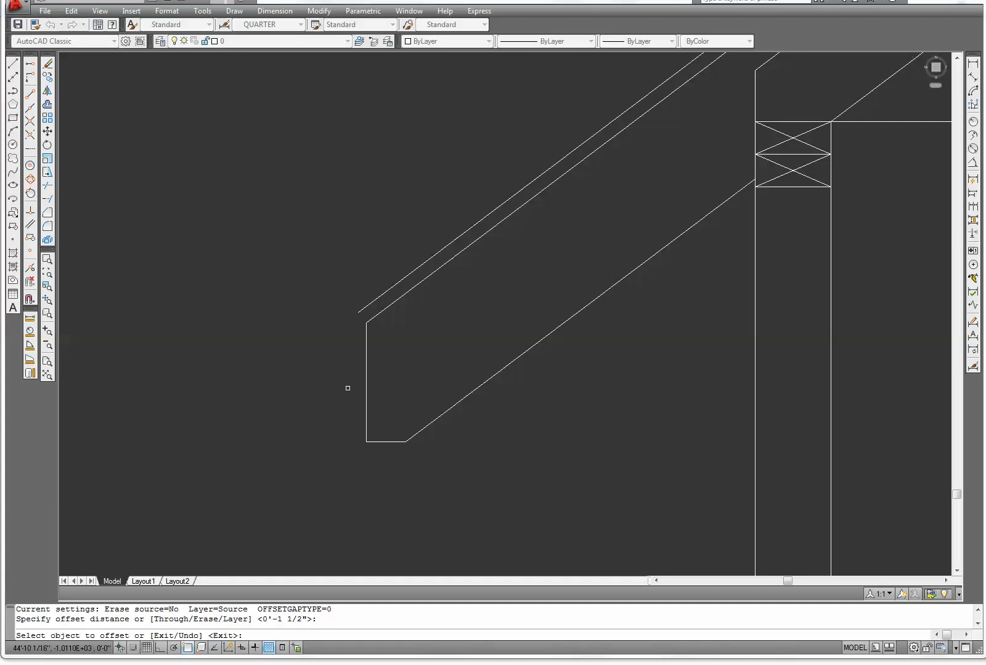
{"action": "left_click", "coordinate": [366, 374]}
{"action": "left_click", "coordinate": [447, 345]}
{"action": "right_click", "coordinate": [447, 345]}
{"action": "left_click", "coordinate": [464, 352]}
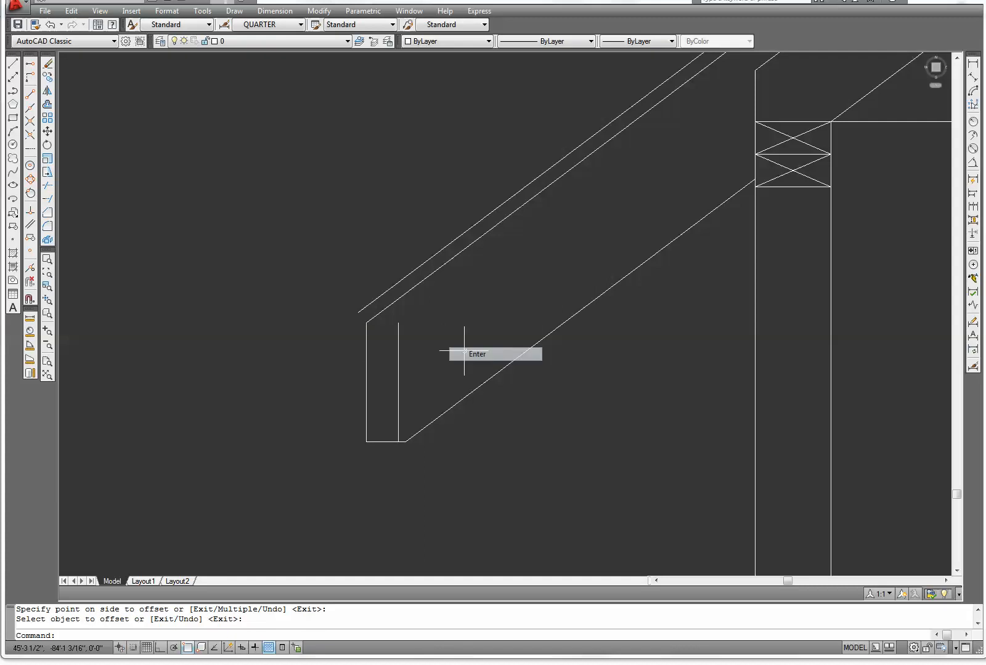
Step: Offset the rafter tail's horizontal bottom line 1 inch downward
{"action": "right_click", "coordinate": [332, 246]}
{"action": "left_click", "coordinate": [363, 257]}
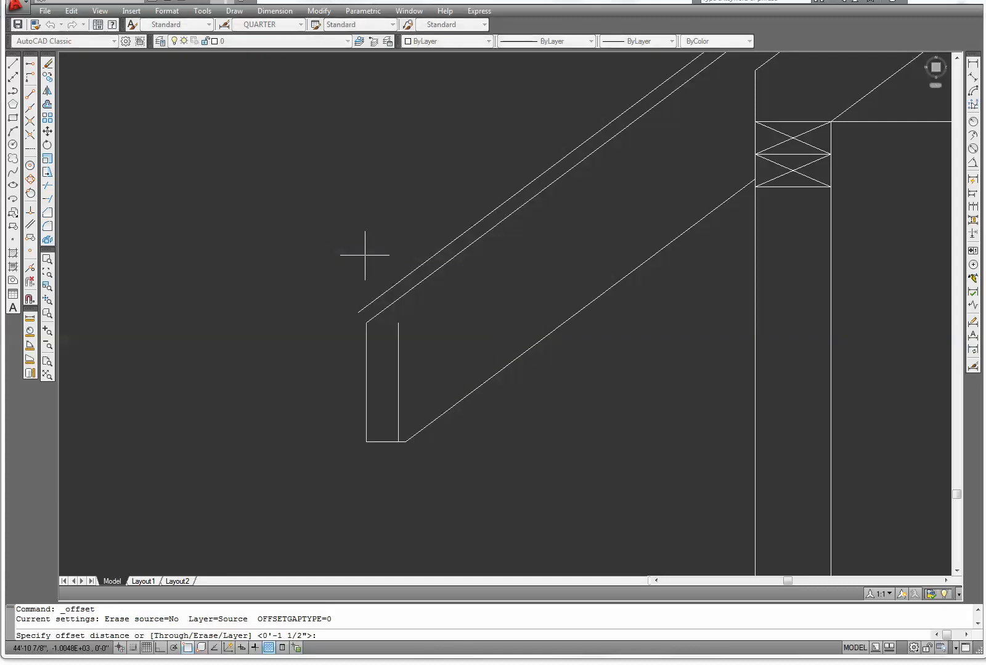
{"action": "key", "text": "Return"}
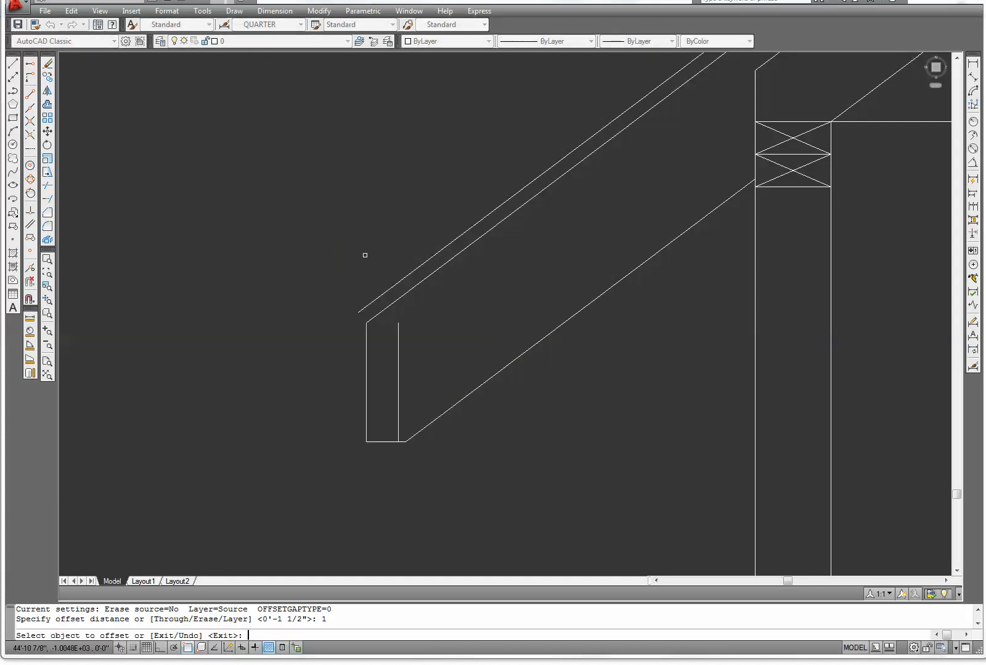
{"action": "left_click", "coordinate": [382, 443]}
{"action": "left_click", "coordinate": [384, 492]}
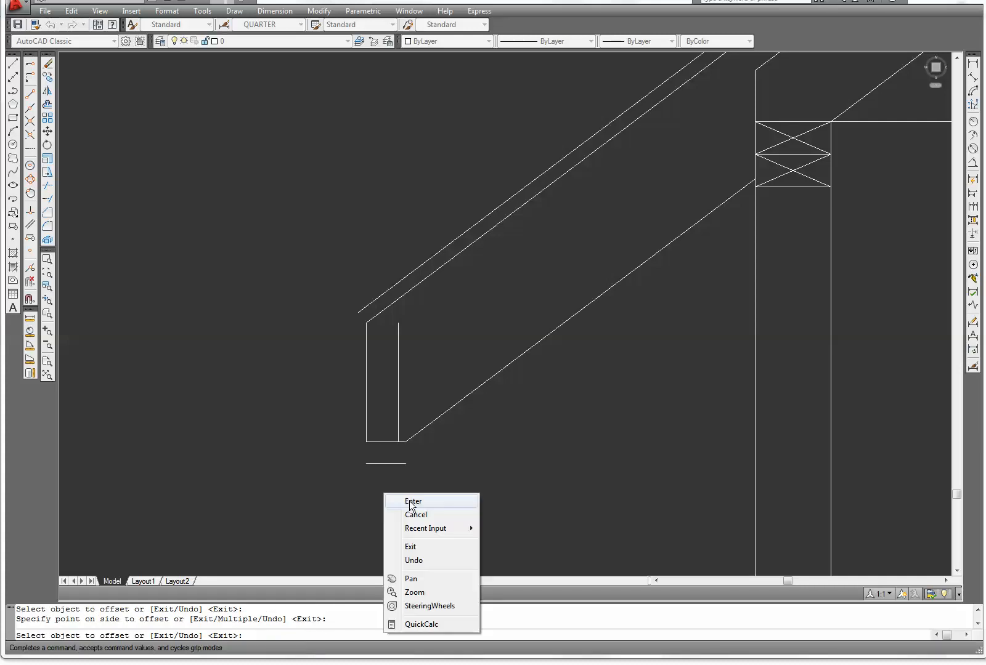
{"action": "left_click", "coordinate": [409, 500]}
Step: Extend both vertical fascia lines down to the offset bottom line and up to the roof lines above
{"action": "left_click", "coordinate": [49, 200]}
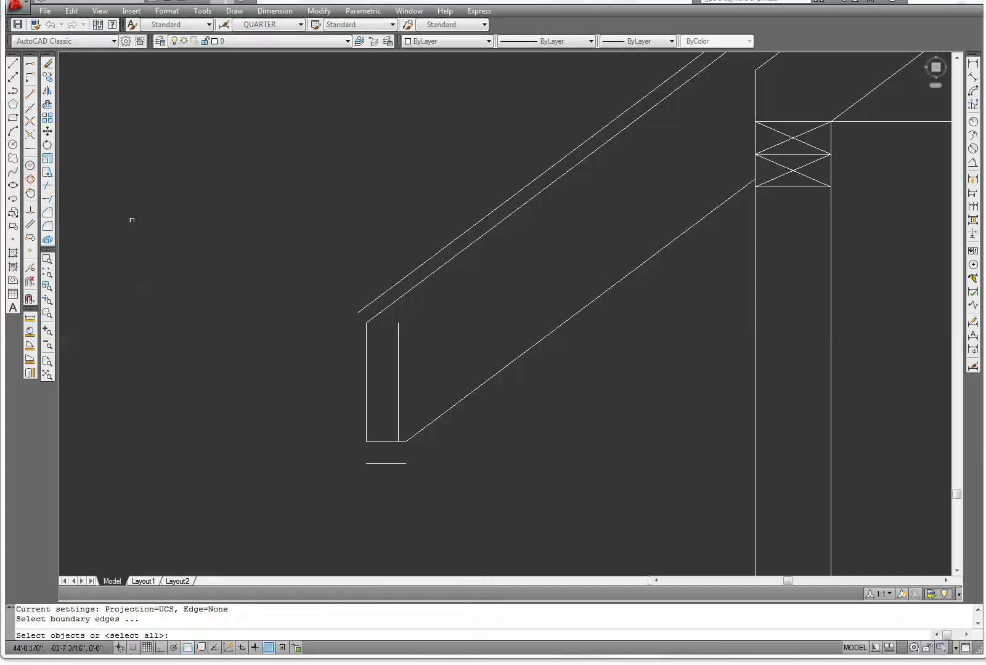
{"action": "key", "text": "Return"}
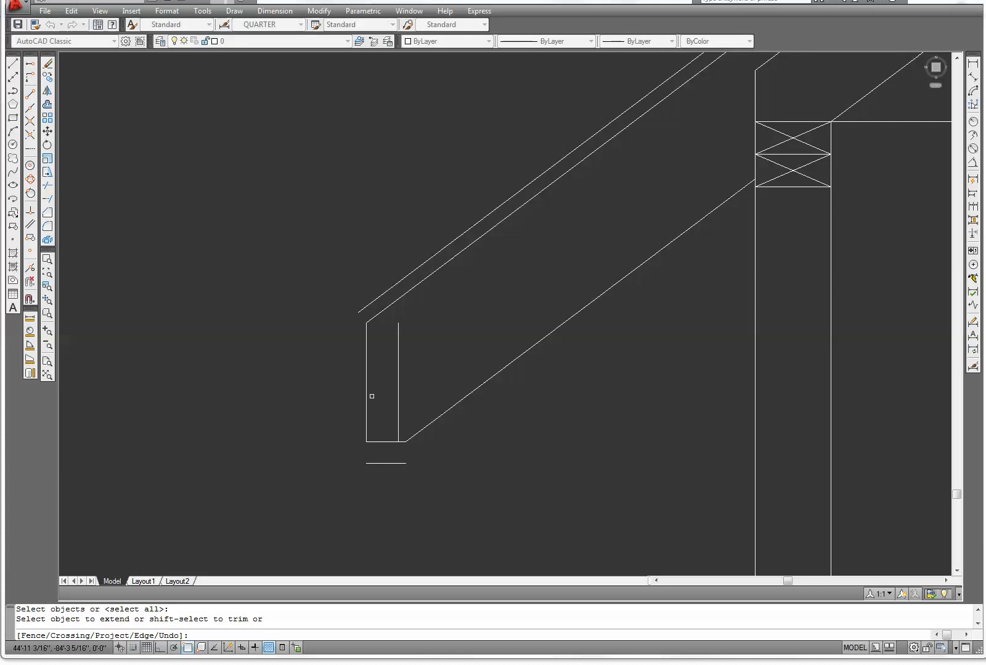
{"action": "left_click", "coordinate": [368, 419]}
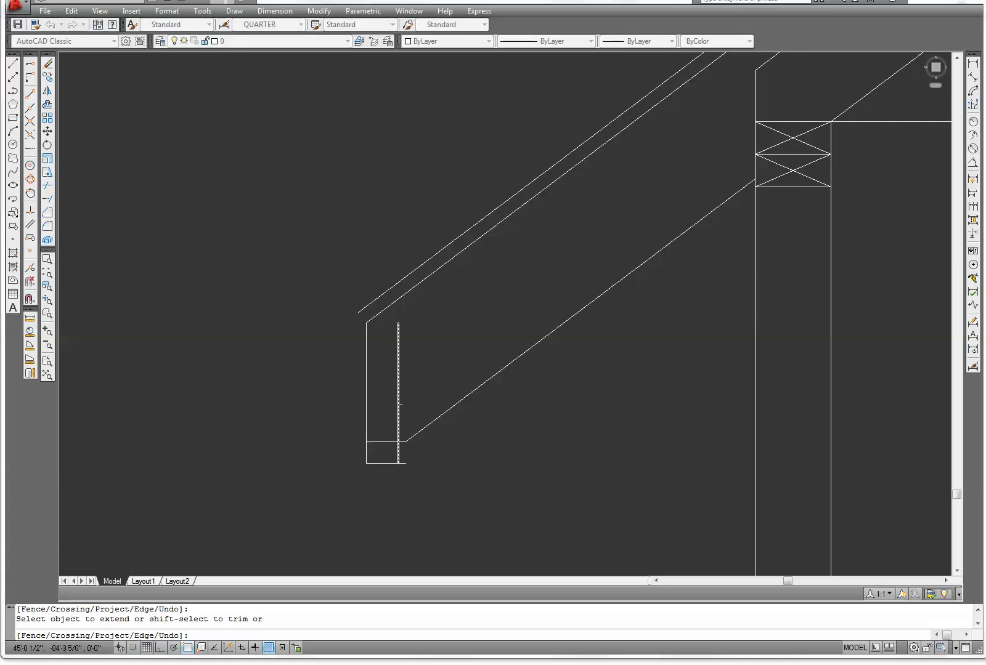
{"action": "left_click", "coordinate": [397, 328]}
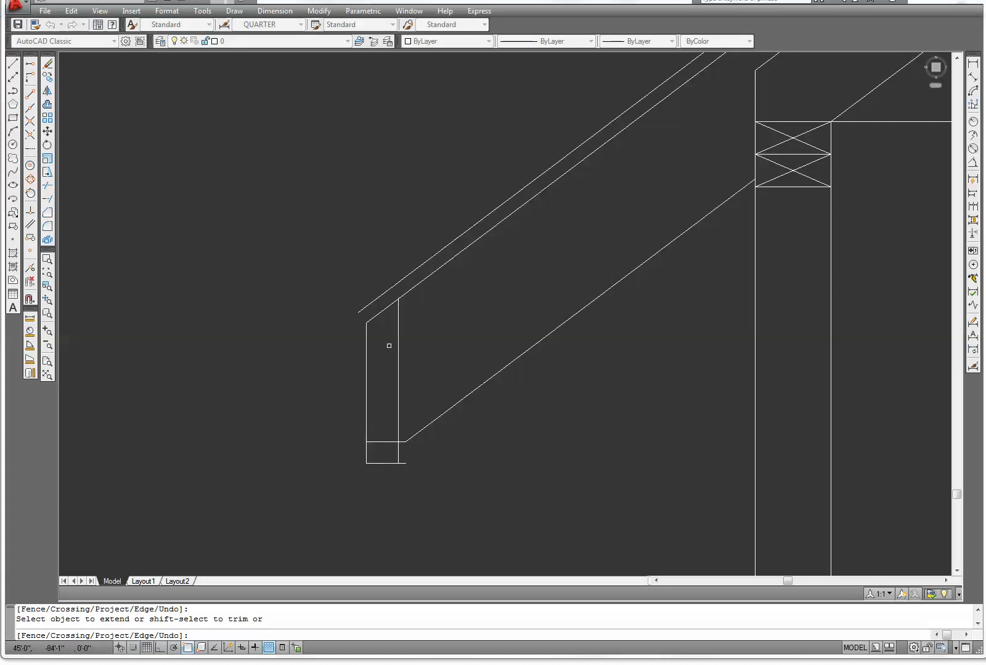
{"action": "left_click", "coordinate": [367, 336]}
{"action": "right_click", "coordinate": [239, 327]}
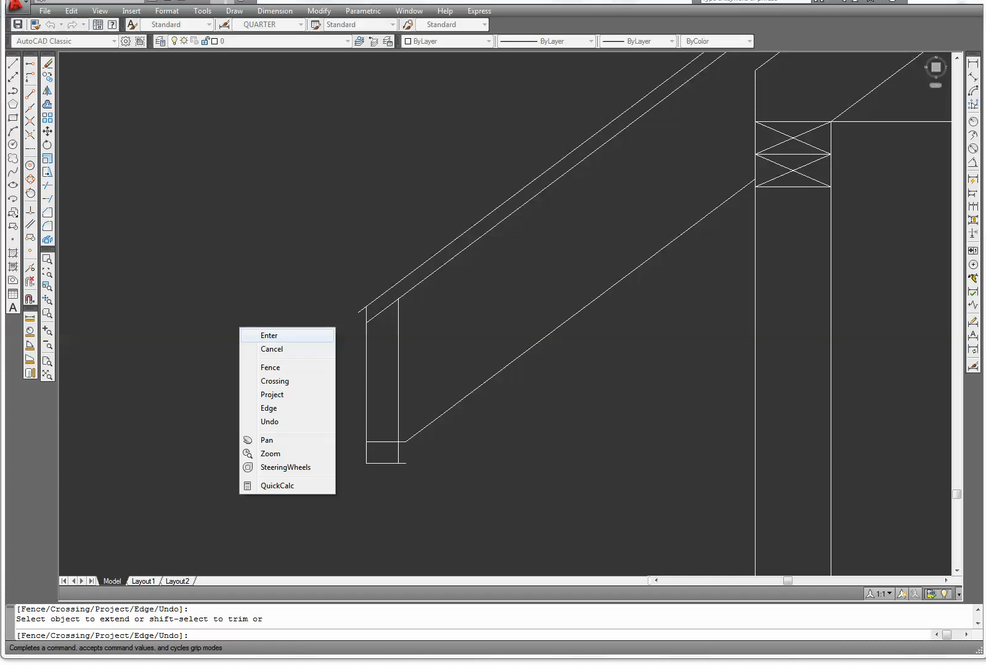
{"action": "left_click", "coordinate": [259, 334]}
Step: Trim the roof line's overhang beyond the fascia, the bottom line's stub and the rafter-tail line crossing the fascia board
{"action": "left_click", "coordinate": [46, 186]}
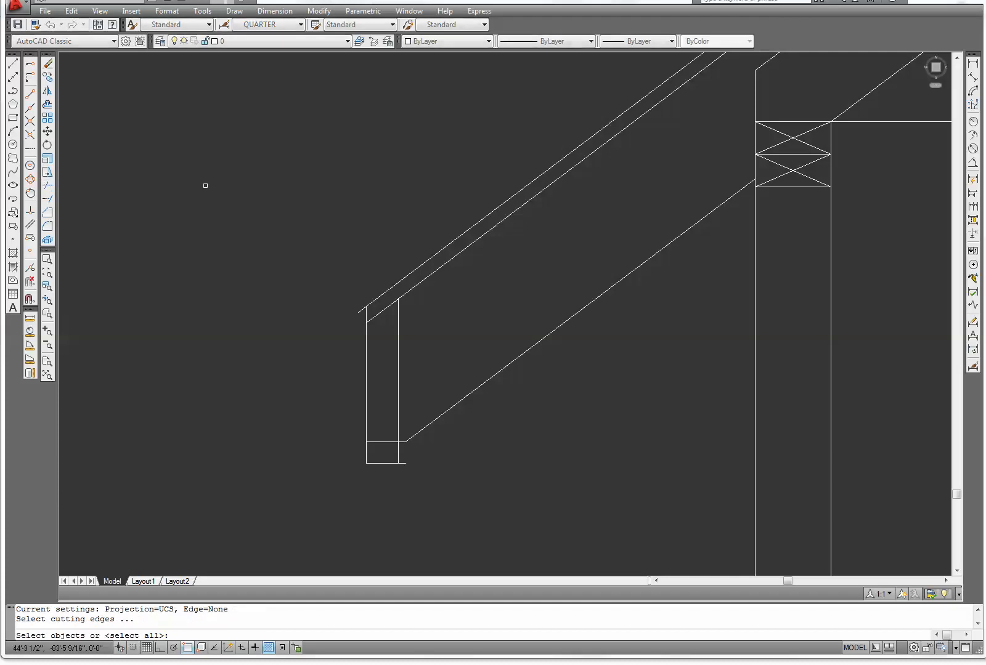
{"action": "key", "text": "Return"}
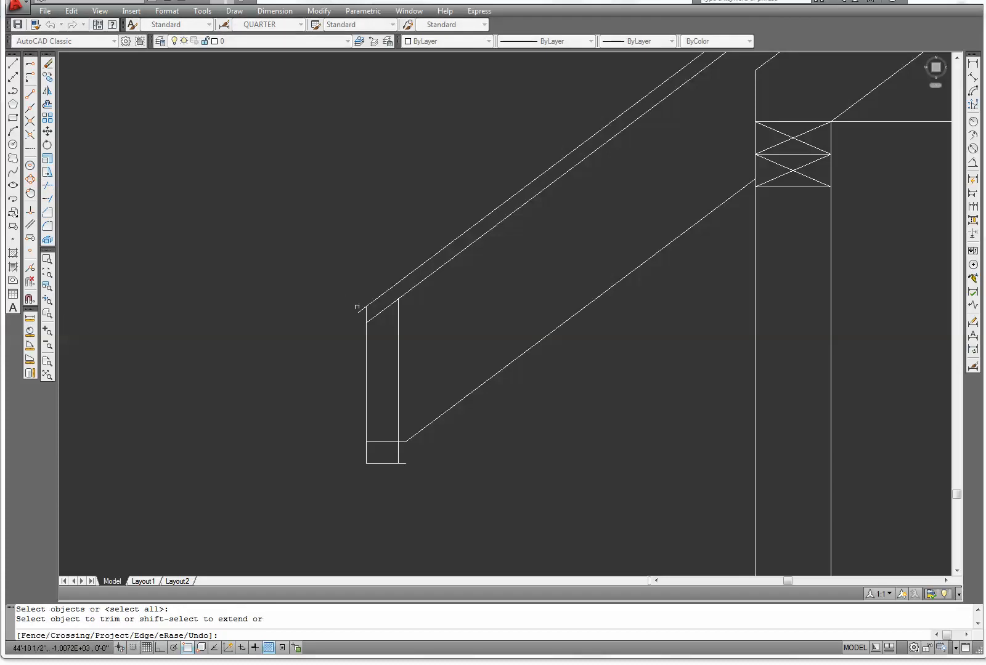
{"action": "left_click", "coordinate": [361, 311]}
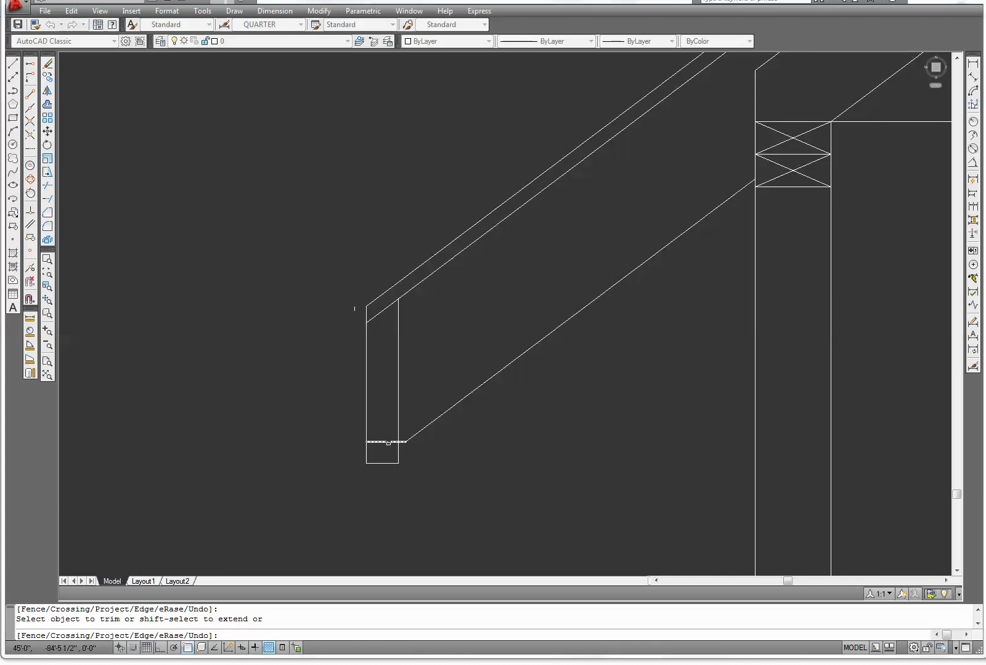
{"action": "right_click", "coordinate": [246, 421]}
{"action": "left_click", "coordinate": [277, 427]}
{"action": "scroll", "coordinate": [354, 320], "scroll_direction": "up", "scroll_amount": 1}
{"action": "scroll", "coordinate": [357, 315], "scroll_direction": "up", "scroll_amount": 1}
{"action": "scroll", "coordinate": [341, 330], "scroll_direction": "down", "scroll_amount": 2}
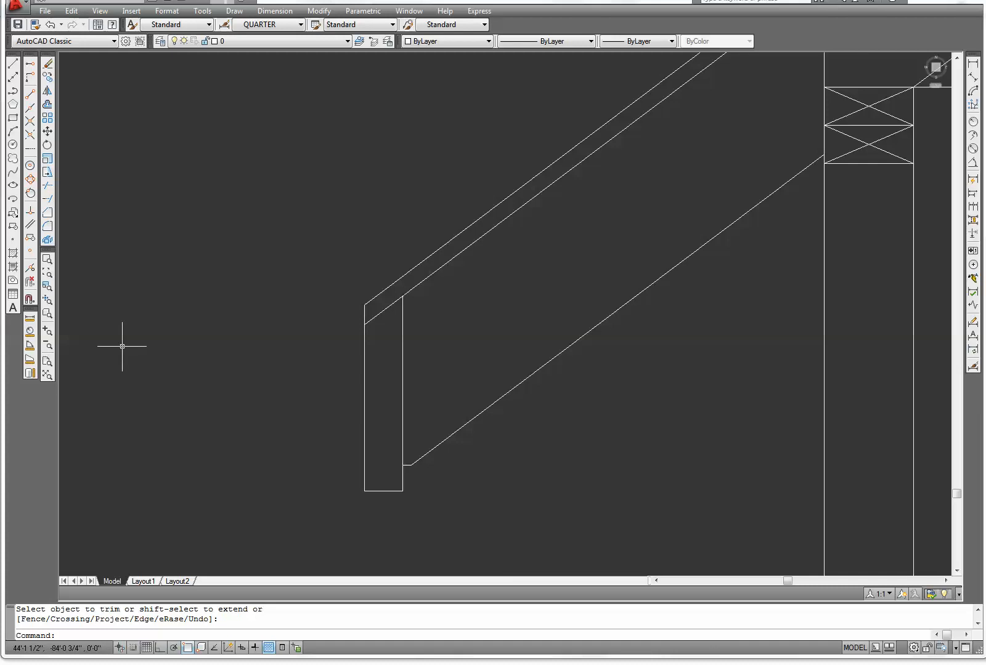
Step: Draw two crossing diagonal lines corner to corner inside the fascia board below the roof sheathing
{"action": "left_click", "coordinate": [13, 63]}
{"action": "left_click", "coordinate": [364, 324]}
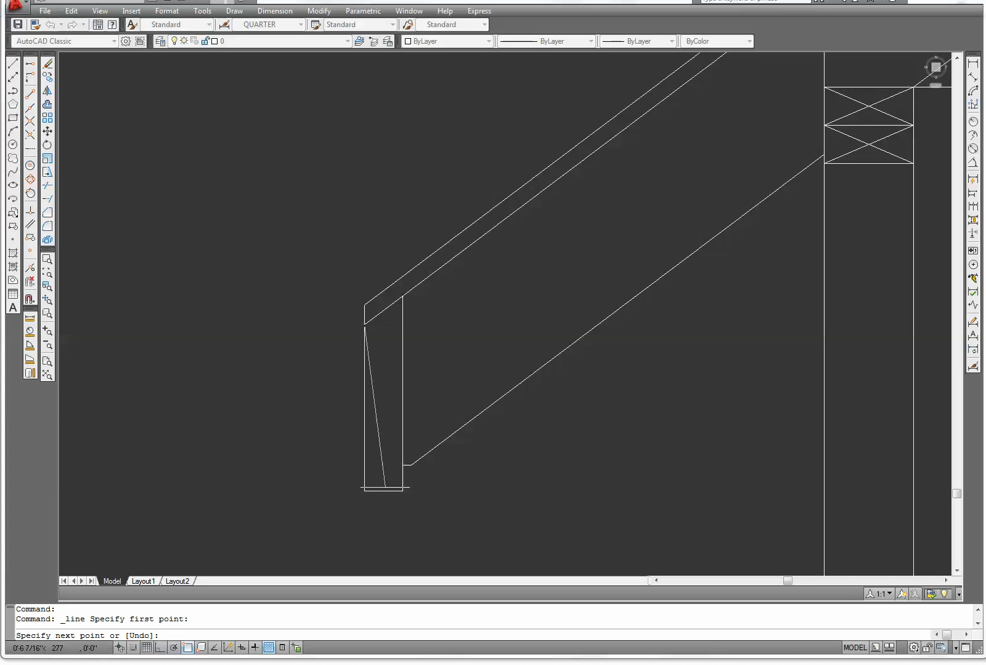
{"action": "left_click", "coordinate": [402, 491]}
{"action": "right_click", "coordinate": [403, 491]}
{"action": "left_click", "coordinate": [427, 500]}
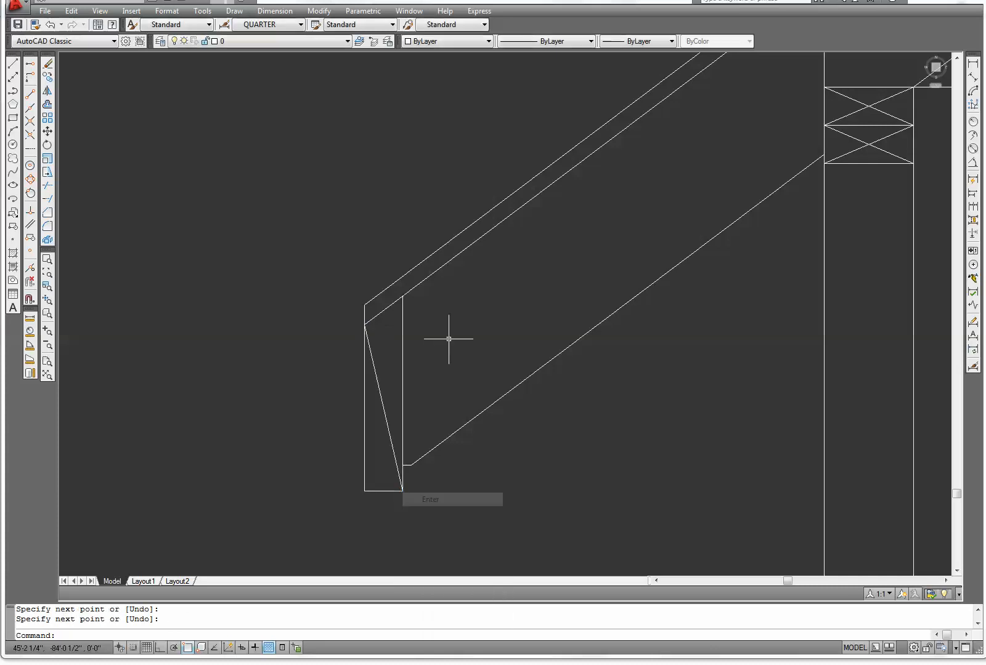
{"action": "right_click", "coordinate": [449, 338]}
{"action": "left_click", "coordinate": [471, 345]}
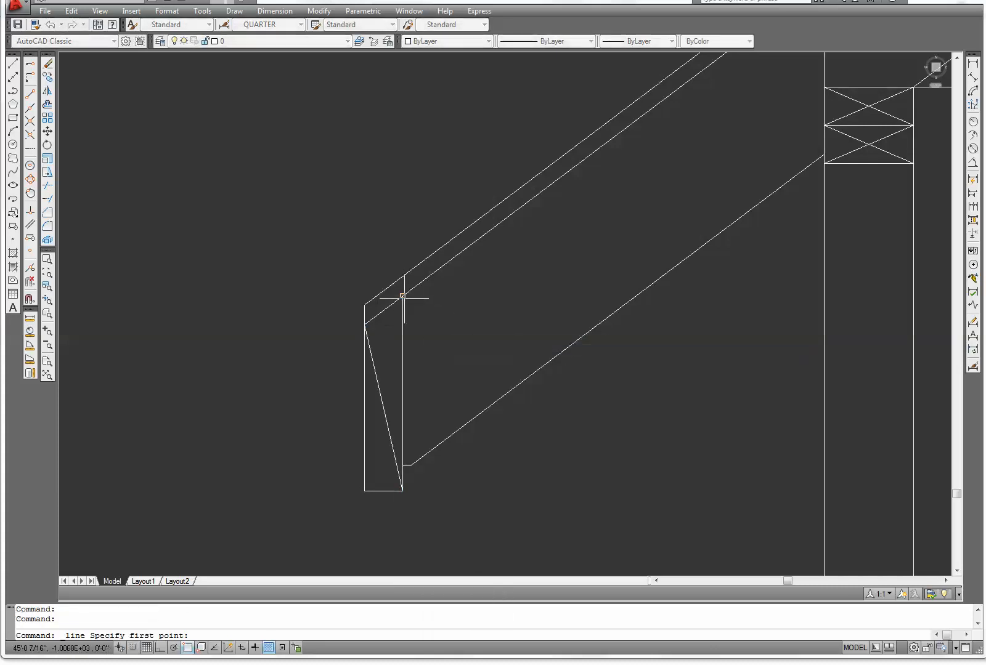
{"action": "left_click", "coordinate": [402, 296]}
{"action": "left_click", "coordinate": [364, 491]}
{"action": "right_click", "coordinate": [364, 491]}
{"action": "left_click", "coordinate": [396, 499]}
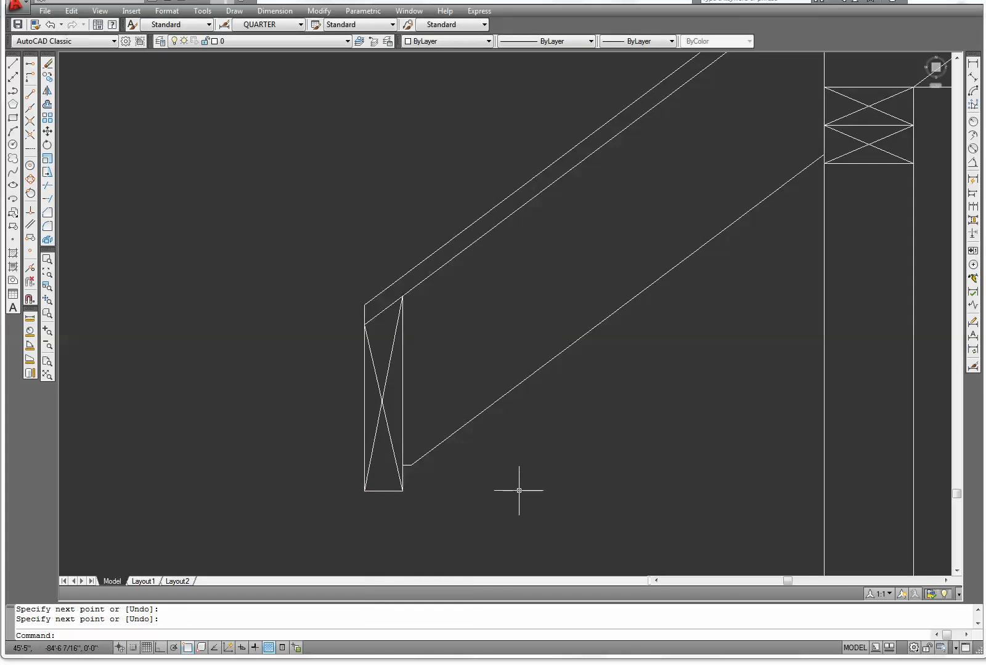
Step: Copy the second-storey cross-marked sole plate by its lower-left corner to the foot of the first-storey left wall, on top of the subfloor
{"action": "scroll", "coordinate": [517, 490], "scroll_direction": "down", "scroll_amount": 2}
{"action": "middle_click_drag", "start_coordinate": [514, 498], "coordinate": [418, 330]}
{"action": "scroll", "coordinate": [460, 396], "scroll_direction": "down", "scroll_amount": 5}
{"action": "middle_click_drag", "start_coordinate": [593, 462], "coordinate": [510, 258]}
{"action": "scroll", "coordinate": [507, 302], "scroll_direction": "down", "scroll_amount": 6}
{"action": "scroll", "coordinate": [514, 482], "scroll_direction": "up", "scroll_amount": 2}
{"action": "middle_click_drag", "start_coordinate": [517, 482], "coordinate": [462, 301]}
{"action": "scroll", "coordinate": [457, 252], "scroll_direction": "down", "scroll_amount": 3}
{"action": "scroll", "coordinate": [397, 216], "scroll_direction": "up", "scroll_amount": 4}
{"action": "scroll", "coordinate": [408, 204], "scroll_direction": "up", "scroll_amount": 2}
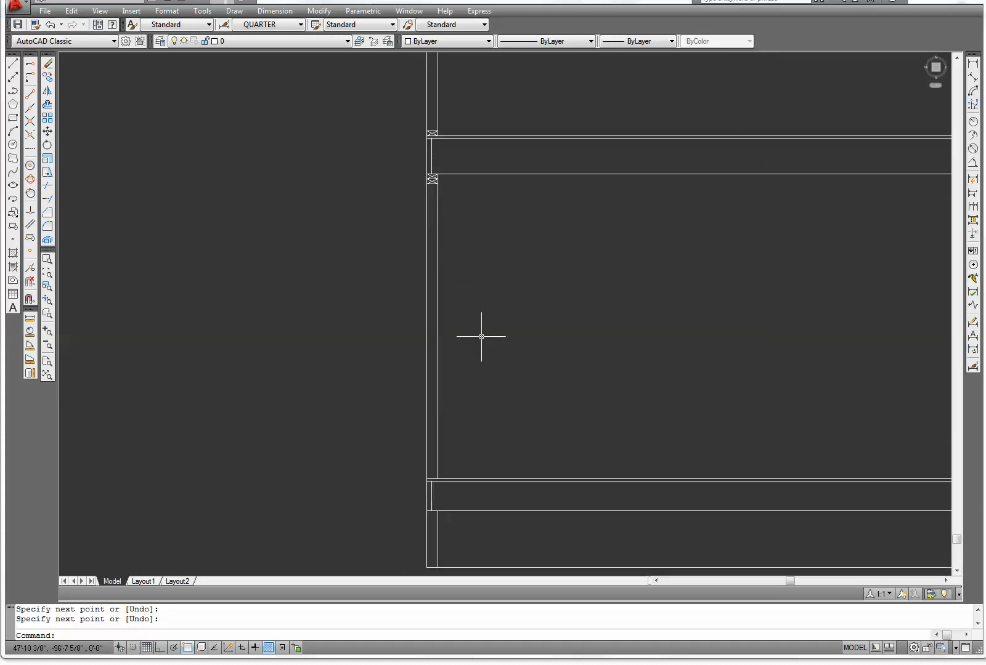
{"action": "middle_click_drag", "start_coordinate": [407, 161], "coordinate": [374, 270]}
{"action": "scroll", "coordinate": [370, 272], "scroll_direction": "up", "scroll_amount": 5}
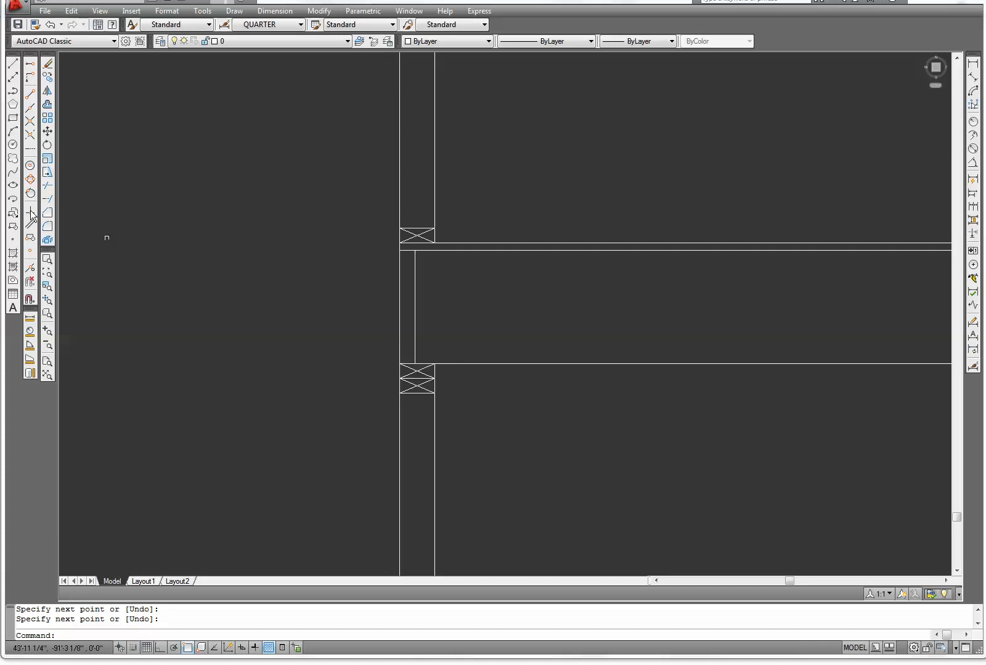
{"action": "left_click", "coordinate": [48, 76]}
{"action": "scroll", "coordinate": [424, 236], "scroll_direction": "up", "scroll_amount": 4}
{"action": "left_click", "coordinate": [435, 250]}
{"action": "left_click", "coordinate": [382, 209]}
{"action": "key", "text": "Return"}
{"action": "left_click", "coordinate": [365, 261]}
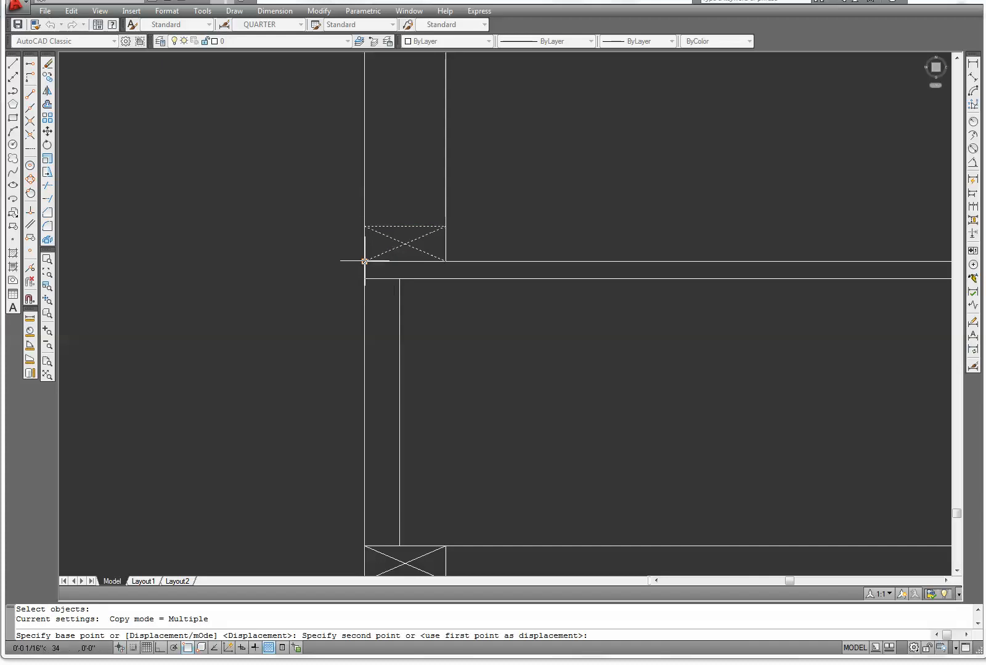
{"action": "scroll", "coordinate": [352, 402], "scroll_direction": "down", "scroll_amount": 4}
{"action": "middle_click_drag", "start_coordinate": [312, 497], "coordinate": [305, 486]}
{"action": "scroll", "coordinate": [315, 550], "scroll_direction": "up", "scroll_amount": 8}
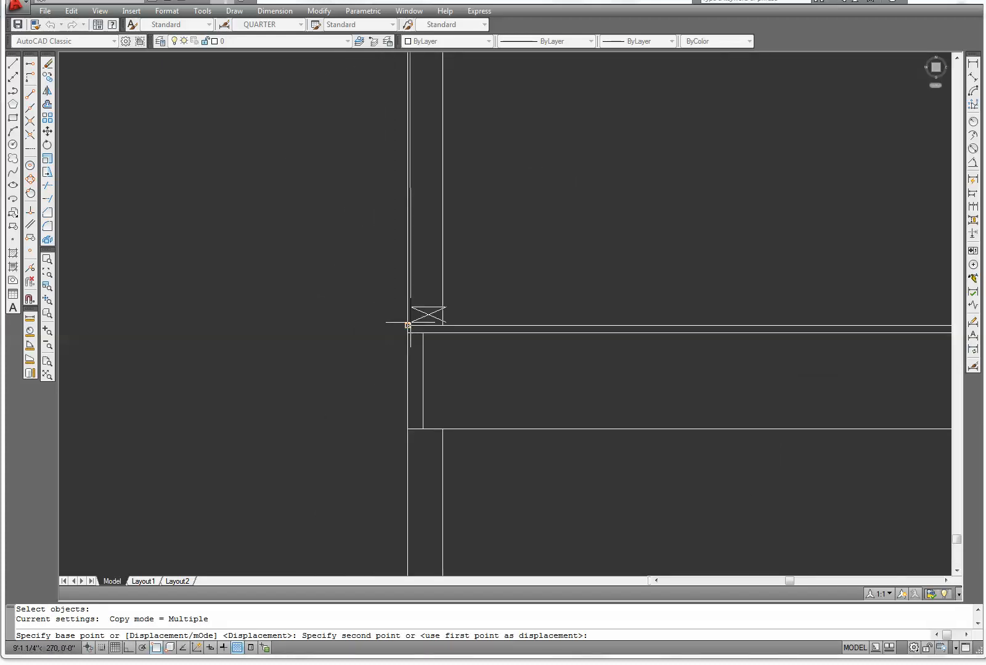
{"action": "left_click", "coordinate": [408, 325]}
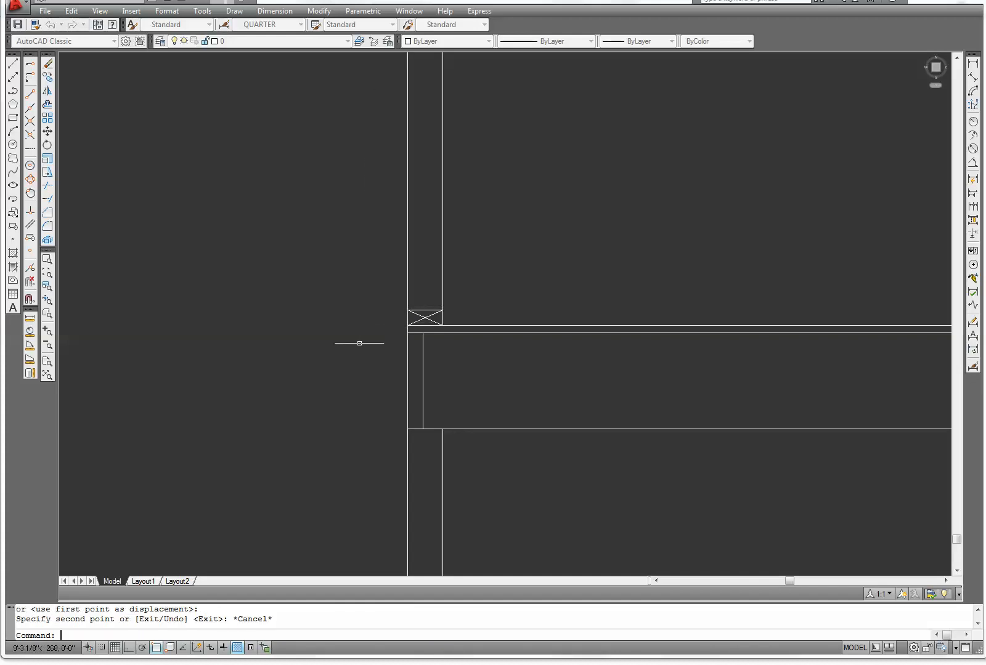
{"action": "key", "text": "Escape"}
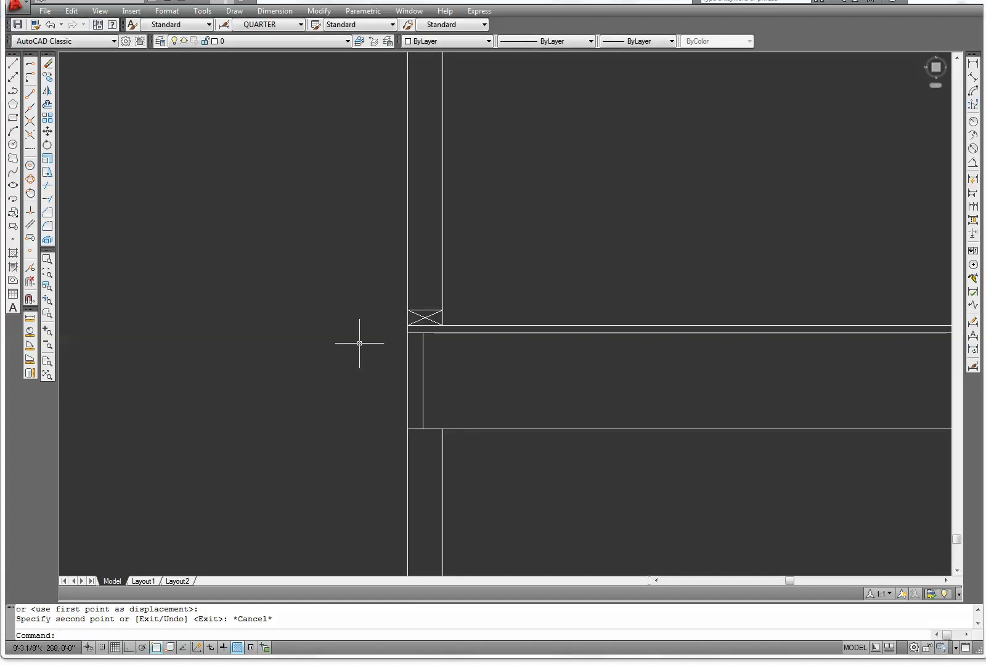
Step: Draw two crossing diagonals corner to corner inside the first-floor rim joist at the left wall
{"action": "left_click", "coordinate": [12, 64]}
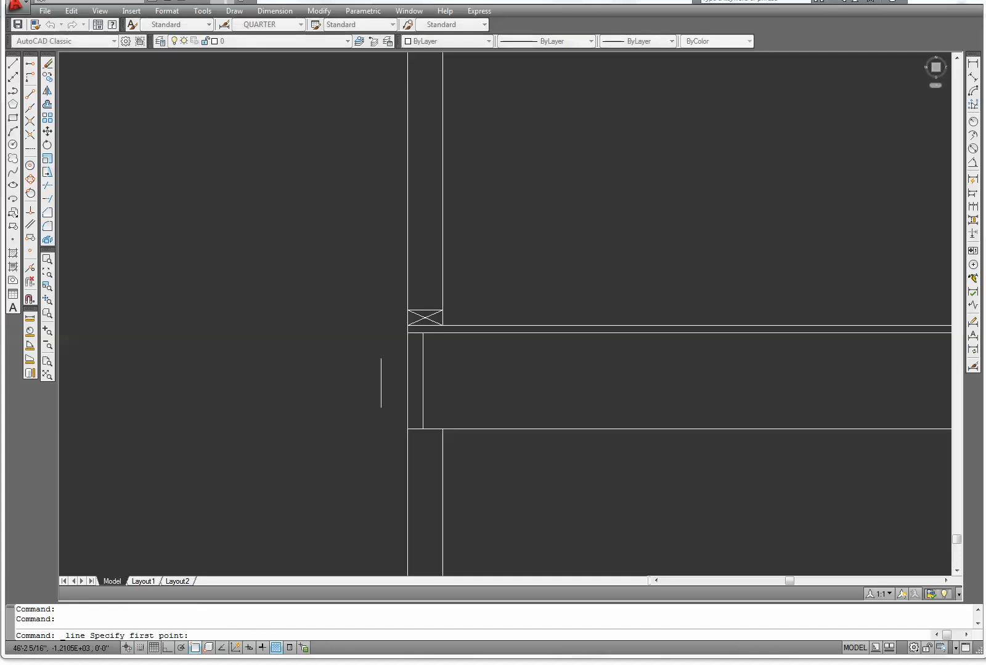
{"action": "left_click", "coordinate": [408, 333]}
{"action": "left_click", "coordinate": [423, 429]}
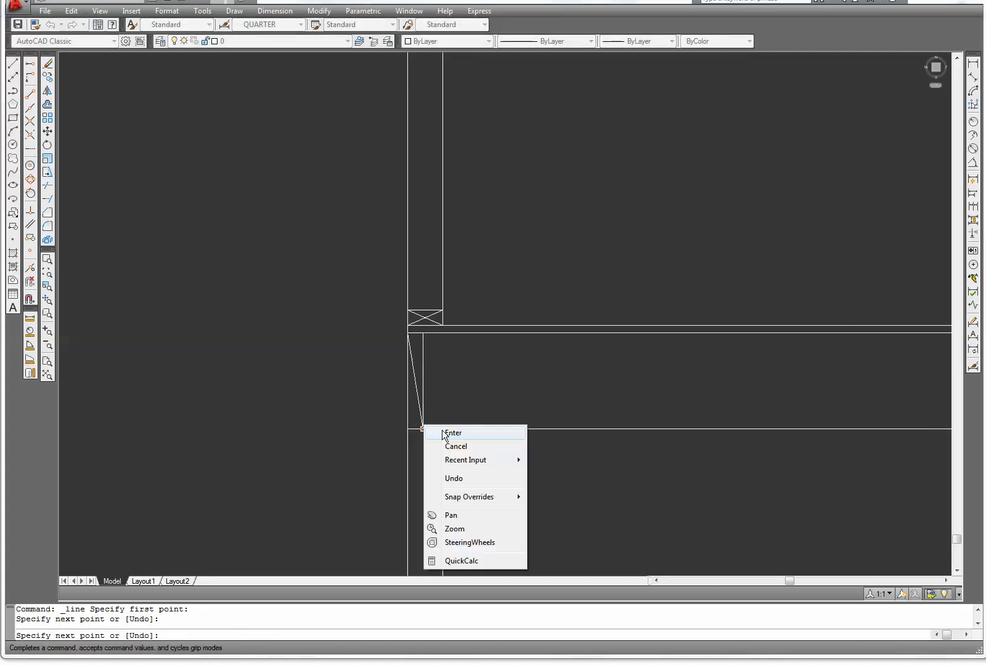
{"action": "right_click", "coordinate": [422, 429]}
{"action": "left_click", "coordinate": [431, 430]}
{"action": "right_click", "coordinate": [462, 397]}
{"action": "left_click", "coordinate": [471, 401]}
{"action": "left_click", "coordinate": [422, 333]}
{"action": "left_click", "coordinate": [407, 429]}
{"action": "right_click", "coordinate": [418, 425]}
{"action": "left_click", "coordinate": [439, 433]}
Step: Draw two crossing diagonals corner to corner inside the second-floor rim joist at the left wall
{"action": "scroll", "coordinate": [490, 175], "scroll_direction": "down", "scroll_amount": 5}
{"action": "middle_click_drag", "start_coordinate": [490, 175], "coordinate": [462, 483]}
{"action": "scroll", "coordinate": [460, 446], "scroll_direction": "down", "scroll_amount": 1}
{"action": "scroll", "coordinate": [470, 311], "scroll_direction": "up", "scroll_amount": 8}
{"action": "middle_click_drag", "start_coordinate": [426, 233], "coordinate": [428, 409]}
{"action": "scroll", "coordinate": [425, 394], "scroll_direction": "up", "scroll_amount": 2}
{"action": "right_click", "coordinate": [424, 386]}
{"action": "left_click", "coordinate": [456, 393]}
{"action": "left_click", "coordinate": [318, 182]}
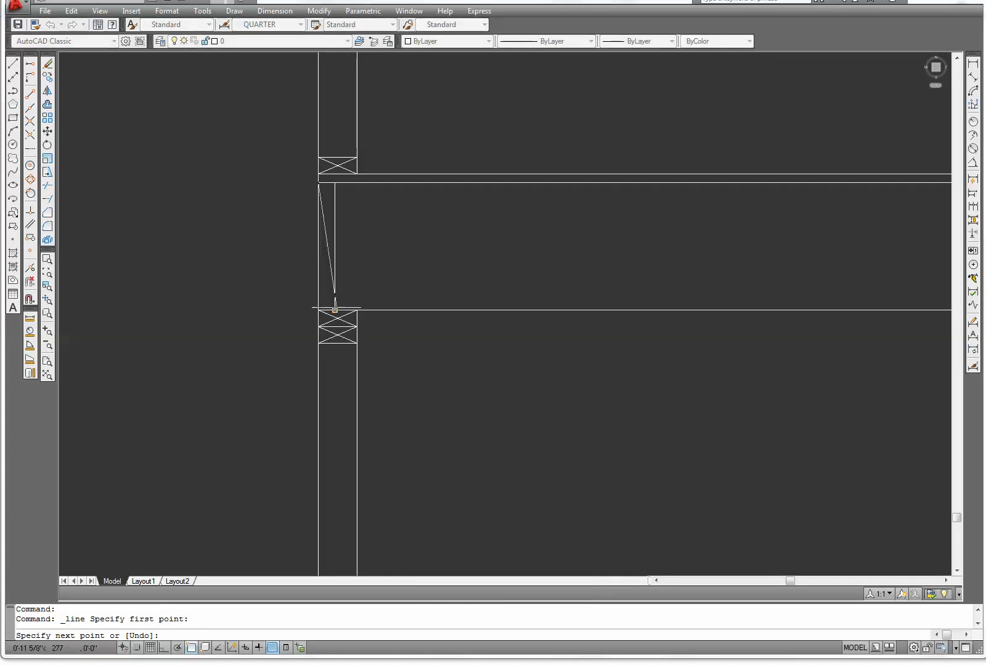
{"action": "left_click", "coordinate": [334, 308]}
{"action": "right_click", "coordinate": [336, 308]}
{"action": "left_click", "coordinate": [355, 316]}
{"action": "right_click", "coordinate": [385, 229]}
{"action": "left_click", "coordinate": [410, 237]}
{"action": "left_click", "coordinate": [334, 183]}
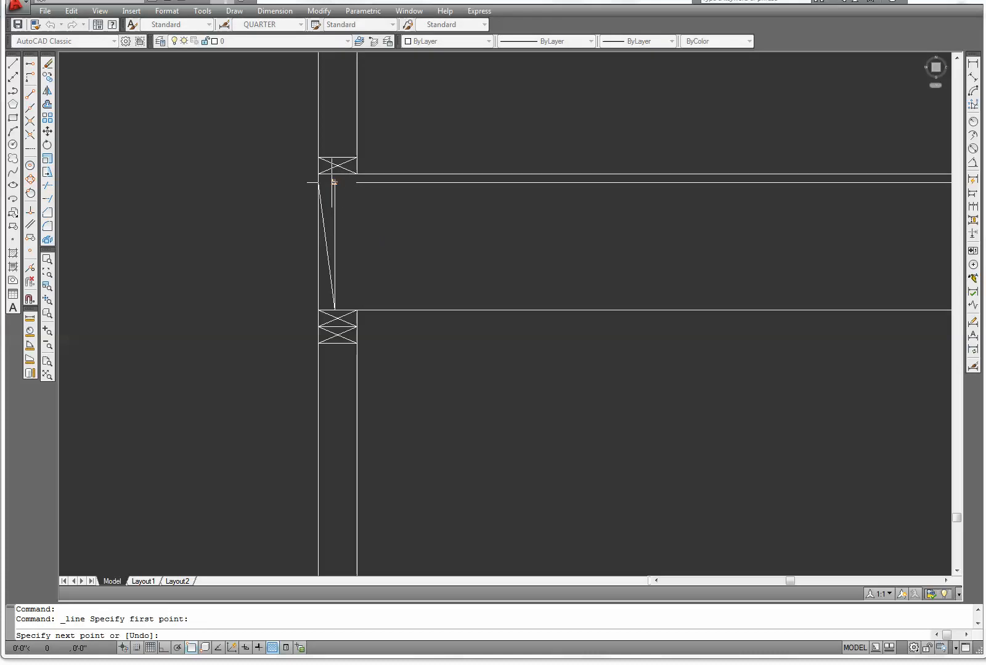
{"action": "left_click", "coordinate": [317, 310]}
{"action": "right_click", "coordinate": [319, 311]}
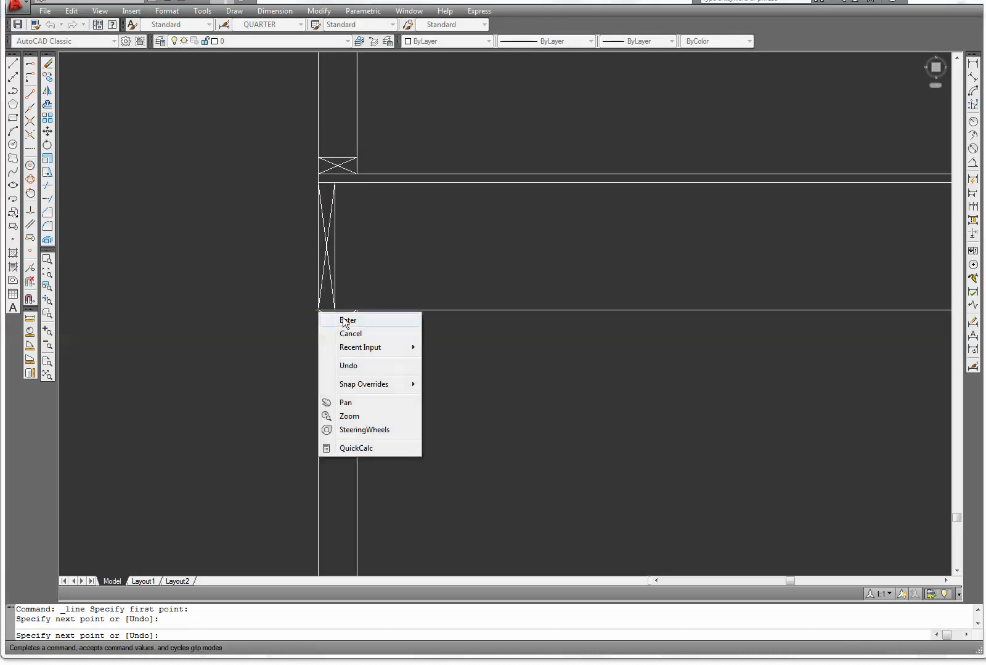
{"action": "left_click", "coordinate": [343, 323]}
Step: Trim the outer left wall line below the first-floor rim joist and erase the inner wall line beneath the floor
{"action": "scroll", "coordinate": [376, 327], "scroll_direction": "down", "scroll_amount": 6}
{"action": "middle_click_drag", "start_coordinate": [419, 416], "coordinate": [385, 237]}
{"action": "scroll", "coordinate": [341, 392], "scroll_direction": "up", "scroll_amount": 8}
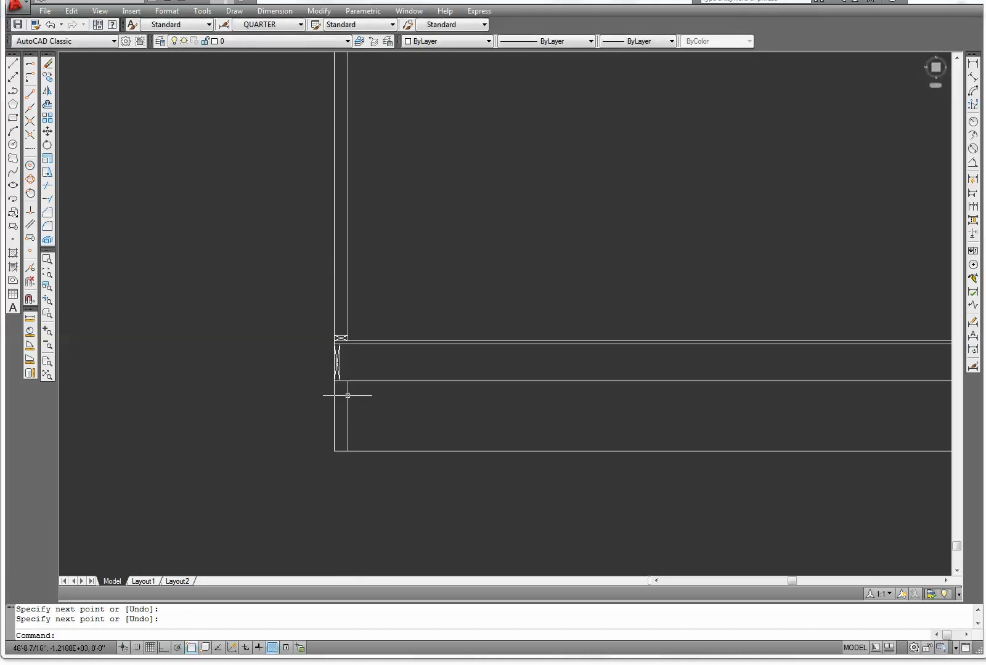
{"action": "middle_click_drag", "start_coordinate": [383, 395], "coordinate": [374, 330]}
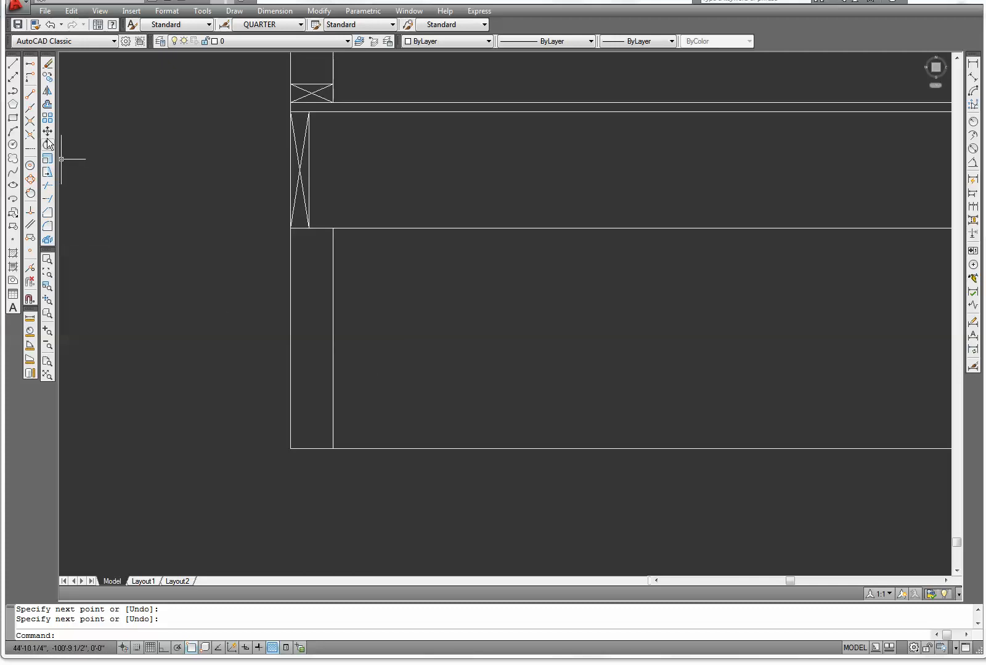
{"action": "left_click", "coordinate": [48, 185]}
{"action": "key", "text": "Return"}
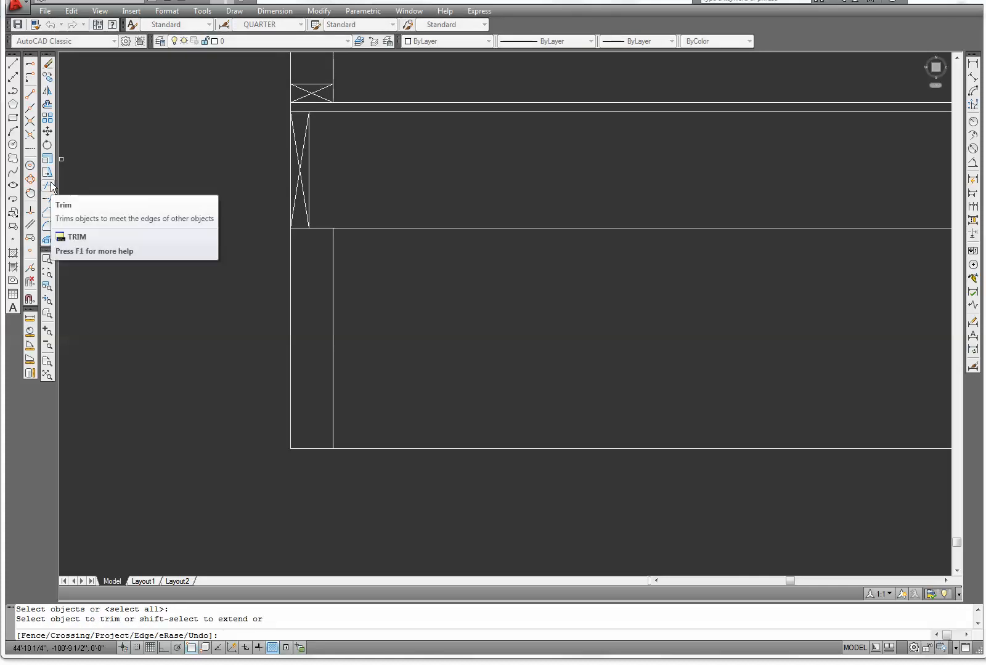
{"action": "left_click", "coordinate": [289, 243]}
{"action": "right_click", "coordinate": [271, 259]}
{"action": "left_click", "coordinate": [285, 269]}
{"action": "left_click", "coordinate": [356, 314]}
{"action": "left_click", "coordinate": [287, 292]}
{"action": "right_click", "coordinate": [213, 289]}
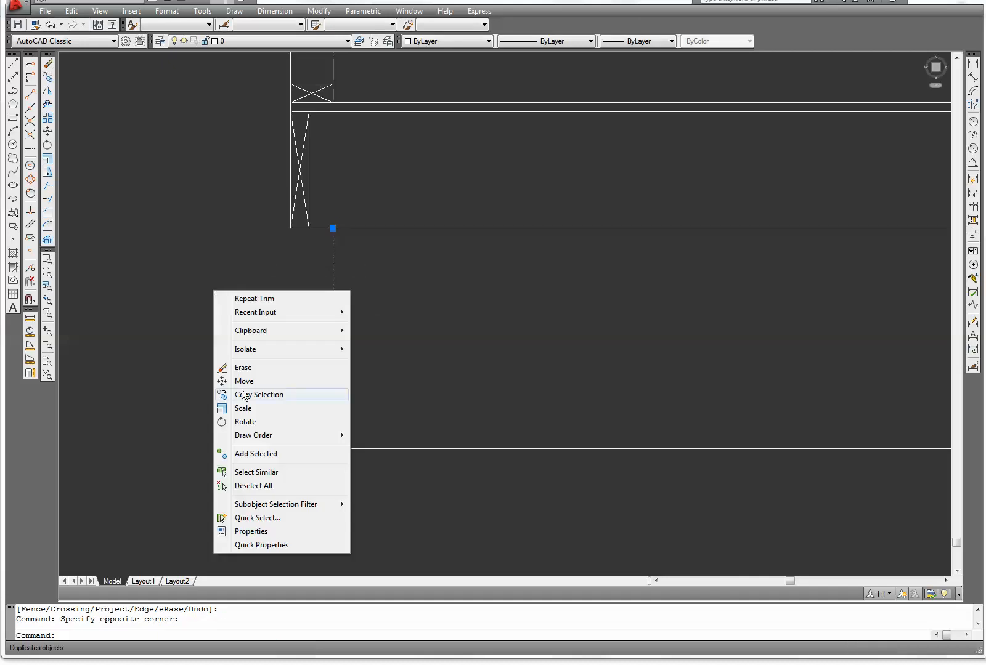
{"action": "left_click", "coordinate": [240, 367]}
Step: Erase the P label and its three leader arrows from the foundation detail inside the circle above the house section
{"action": "scroll", "coordinate": [255, 438], "scroll_direction": "down", "scroll_amount": 2}
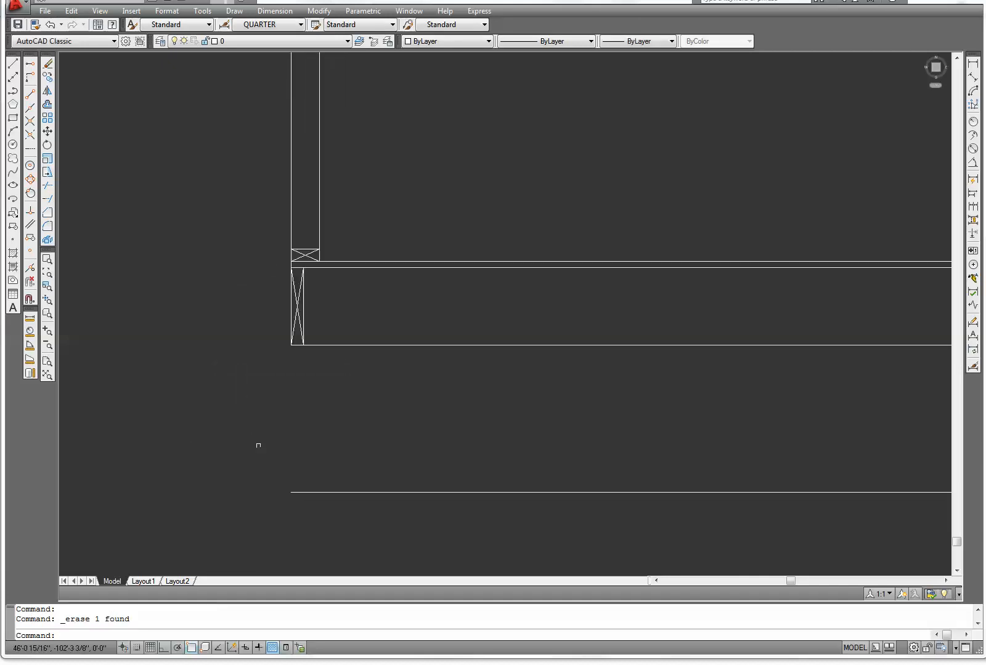
{"action": "scroll", "coordinate": [203, 437], "scroll_direction": "down", "scroll_amount": 5}
{"action": "middle_click_drag", "start_coordinate": [221, 419], "coordinate": [422, 375]}
{"action": "scroll", "coordinate": [335, 382], "scroll_direction": "down", "scroll_amount": 4}
{"action": "scroll", "coordinate": [335, 381], "scroll_direction": "up", "scroll_amount": 1}
{"action": "scroll", "coordinate": [333, 379], "scroll_direction": "down", "scroll_amount": 3}
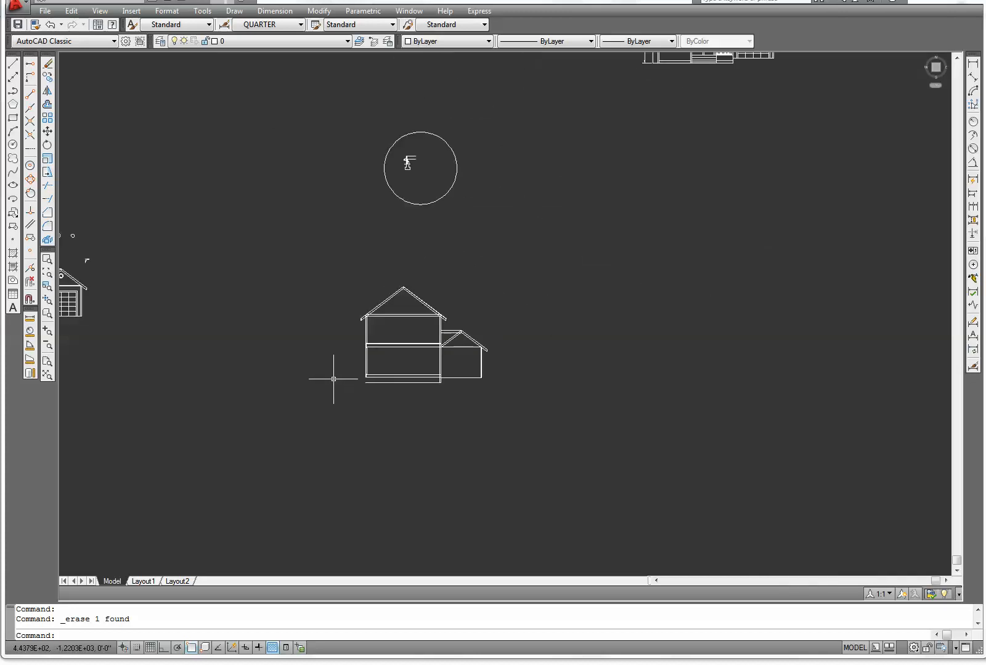
{"action": "middle_click_drag", "start_coordinate": [403, 259], "coordinate": [354, 363]}
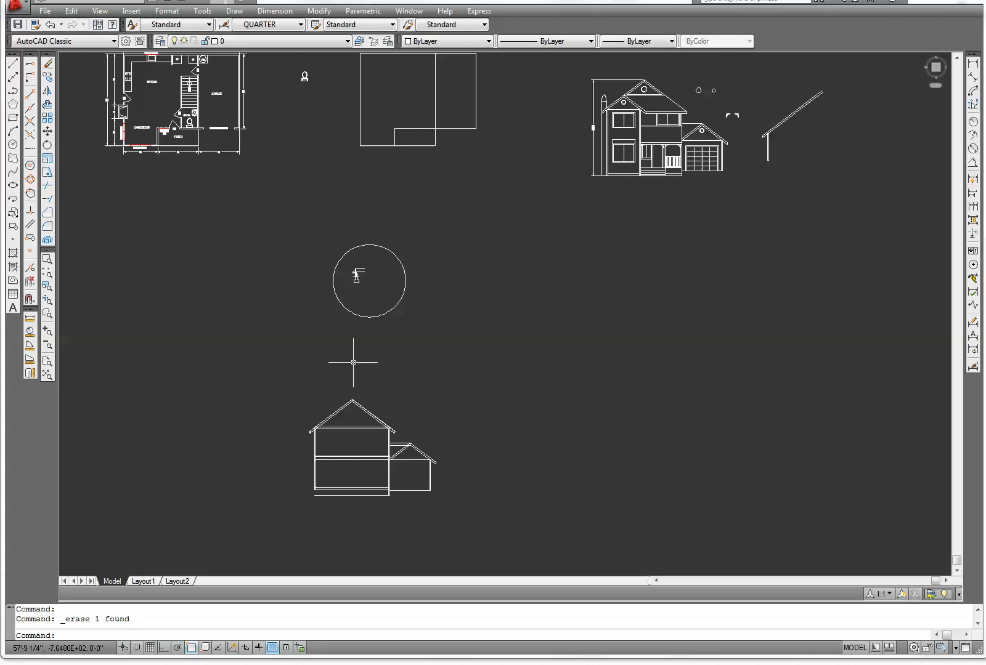
{"action": "scroll", "coordinate": [353, 362], "scroll_direction": "up", "scroll_amount": 1}
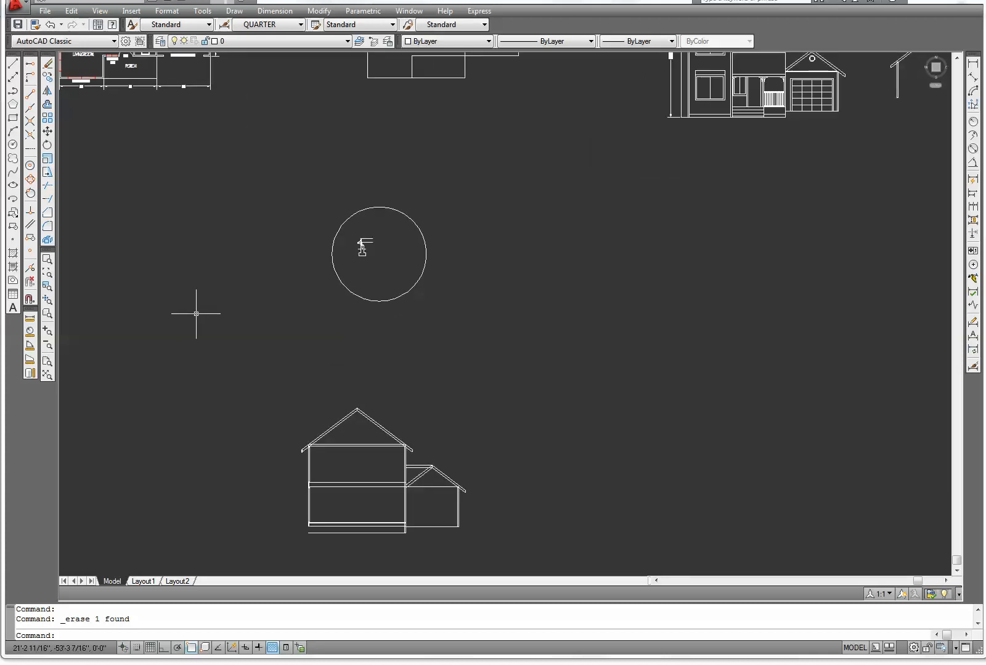
{"action": "scroll", "coordinate": [363, 246], "scroll_direction": "up", "scroll_amount": 5}
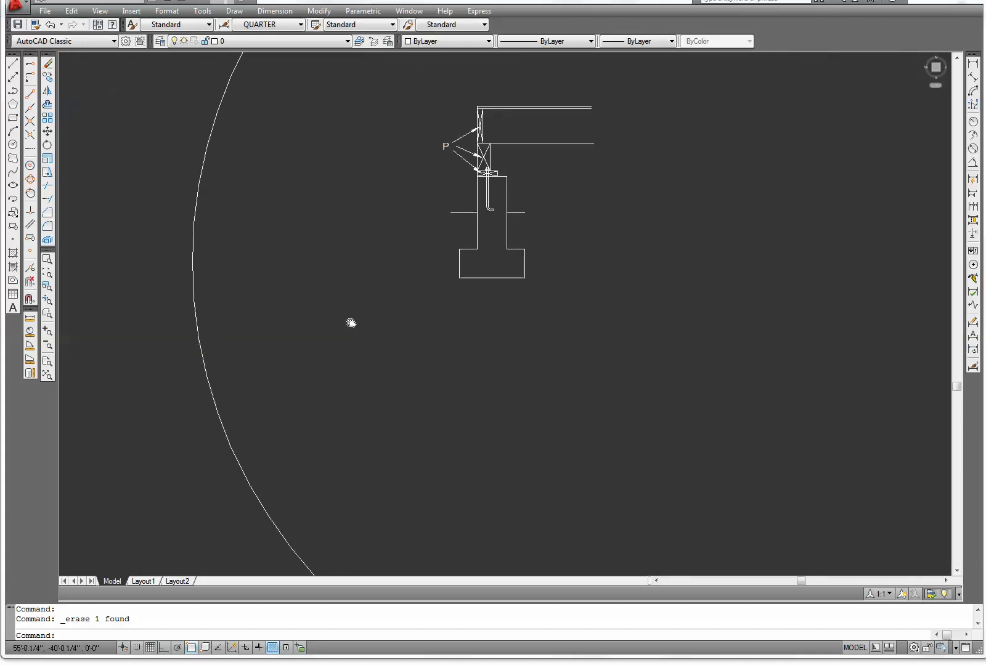
{"action": "scroll", "coordinate": [374, 344], "scroll_direction": "up", "scroll_amount": 1}
{"action": "scroll", "coordinate": [374, 342], "scroll_direction": "down", "scroll_amount": 2}
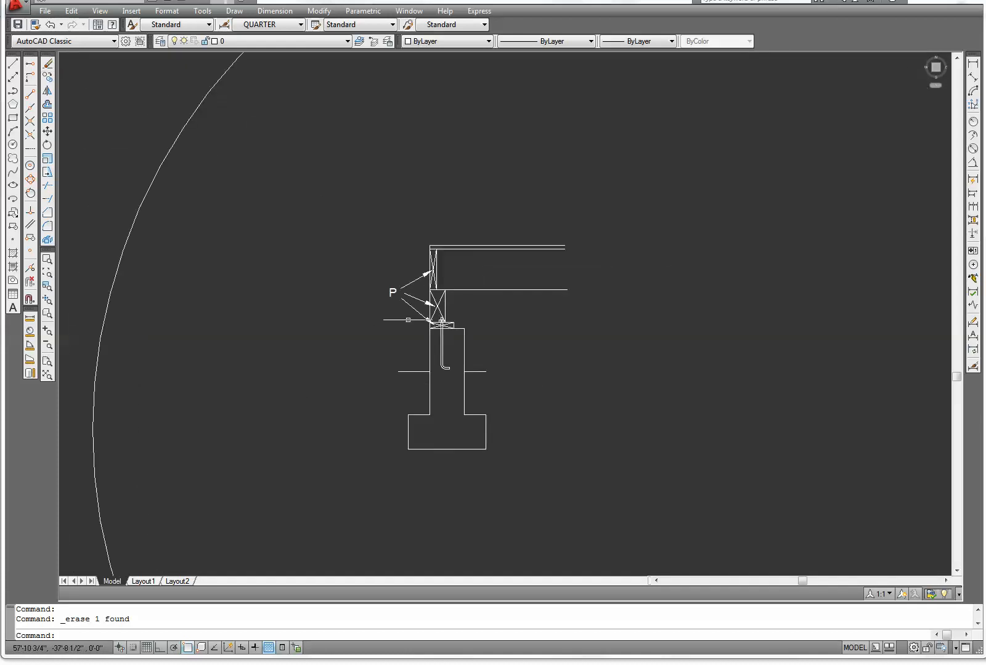
{"action": "left_click", "coordinate": [412, 329]}
{"action": "left_click", "coordinate": [332, 220]}
{"action": "right_click", "coordinate": [333, 227]}
{"action": "left_click", "coordinate": [361, 304]}
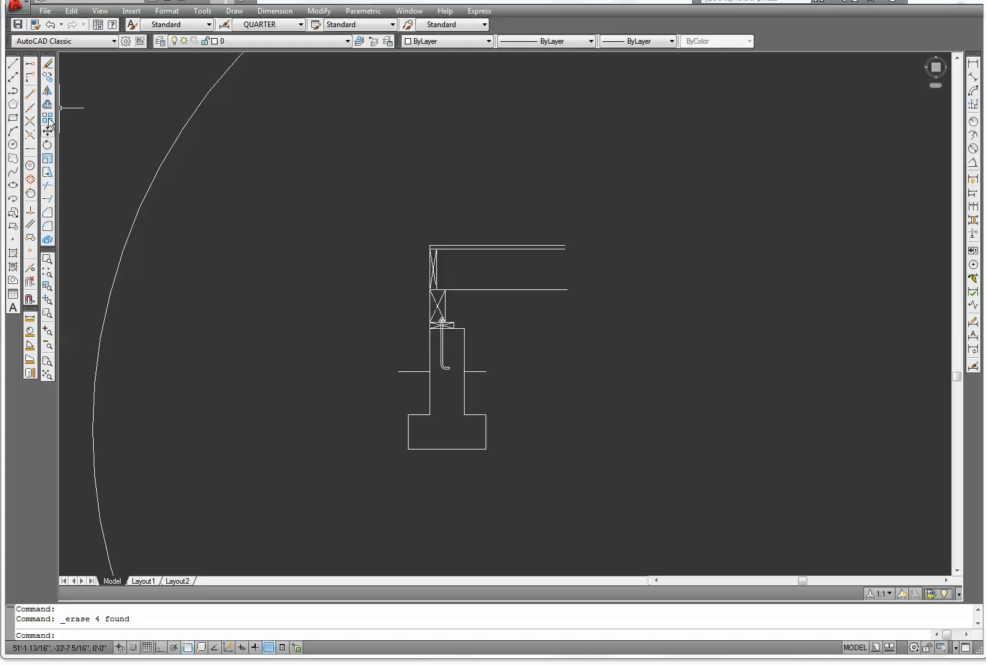
Step: Copy the whole foundation detail by the top of its anchor bolt to the empty area just left of the house section's lower-left corner
{"action": "left_click", "coordinate": [48, 77]}
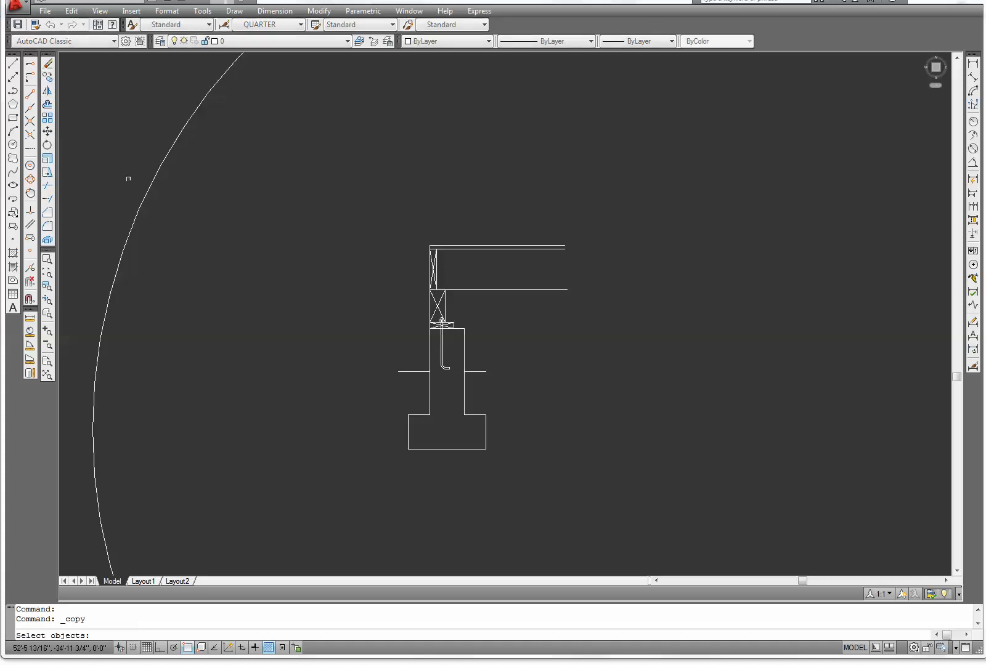
{"action": "left_click", "coordinate": [618, 491]}
{"action": "left_click", "coordinate": [407, 266]}
{"action": "key", "text": "Return"}
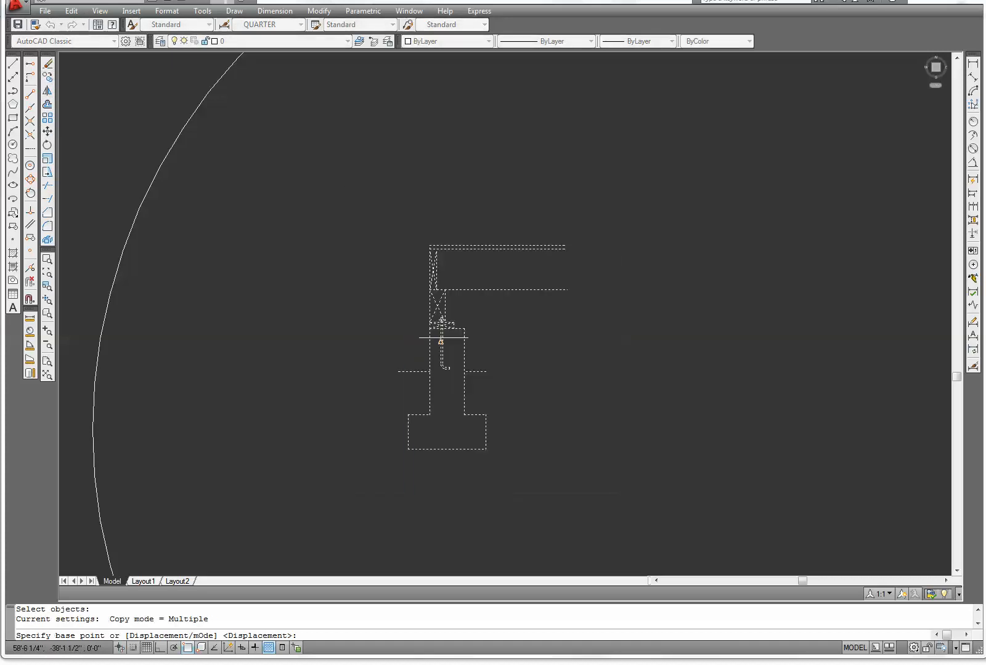
{"action": "left_click", "coordinate": [441, 322]}
{"action": "scroll", "coordinate": [440, 326], "scroll_direction": "down", "scroll_amount": 7}
{"action": "scroll", "coordinate": [425, 457], "scroll_direction": "up", "scroll_amount": 8}
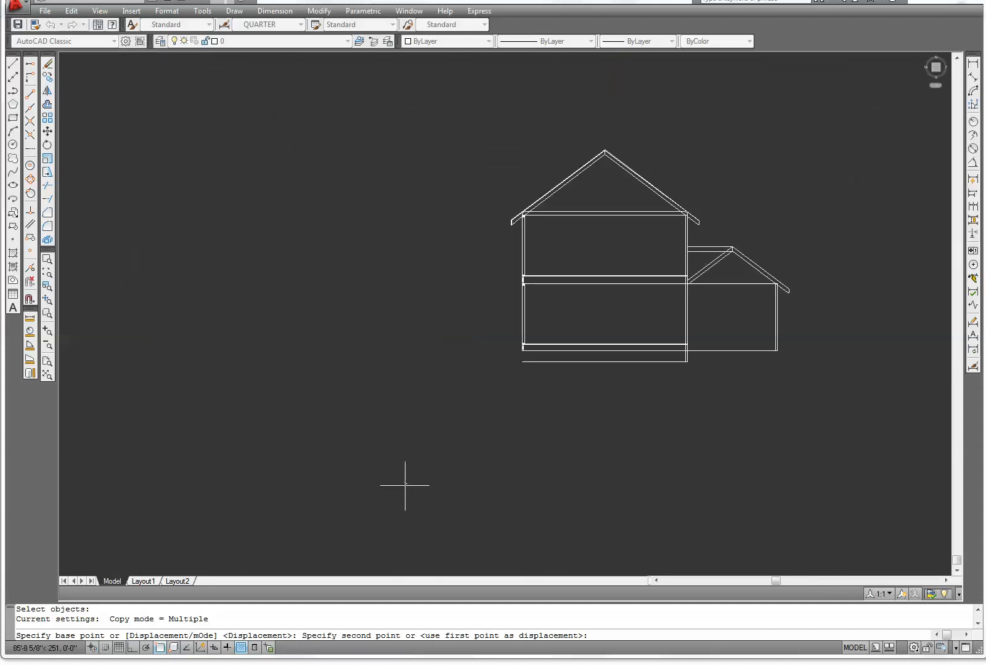
{"action": "scroll", "coordinate": [457, 517], "scroll_direction": "down", "scroll_amount": 3}
{"action": "scroll", "coordinate": [469, 495], "scroll_direction": "up", "scroll_amount": 4}
{"action": "middle_click_drag", "start_coordinate": [469, 496], "coordinate": [473, 374]}
{"action": "scroll", "coordinate": [509, 391], "scroll_direction": "up", "scroll_amount": 1}
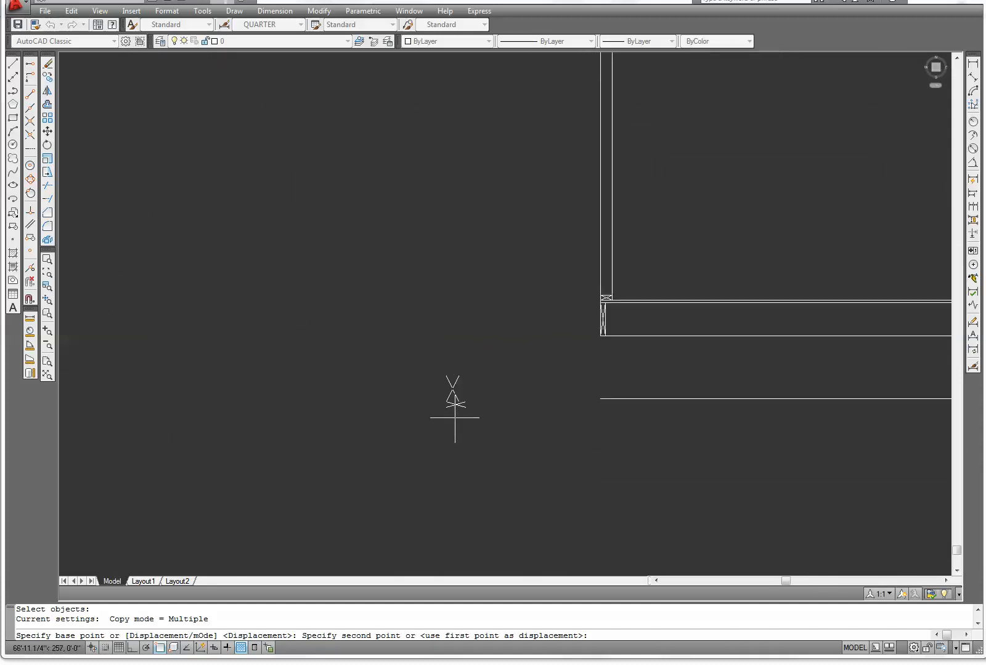
{"action": "left_click", "coordinate": [453, 405]}
{"action": "key", "text": "Escape"}
{"action": "scroll", "coordinate": [341, 473], "scroll_direction": "down", "scroll_amount": 3}
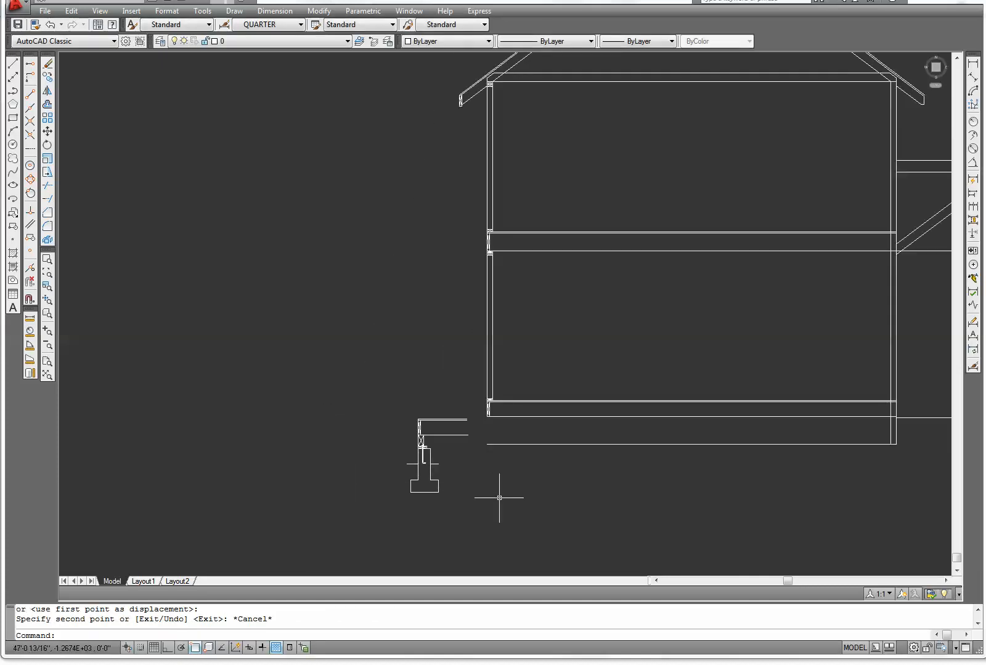
Step: Erase the three horizontal floor lines from the copied foundation detail beside the house section
{"action": "scroll", "coordinate": [499, 497], "scroll_direction": "up", "scroll_amount": 2}
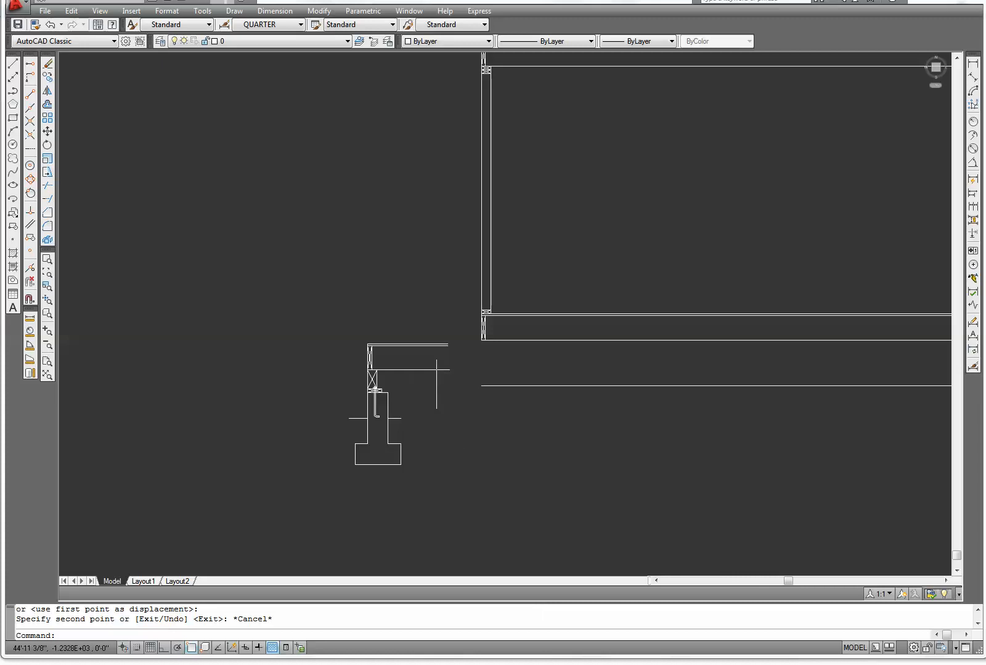
{"action": "left_click", "coordinate": [451, 389]}
{"action": "left_click", "coordinate": [418, 308]}
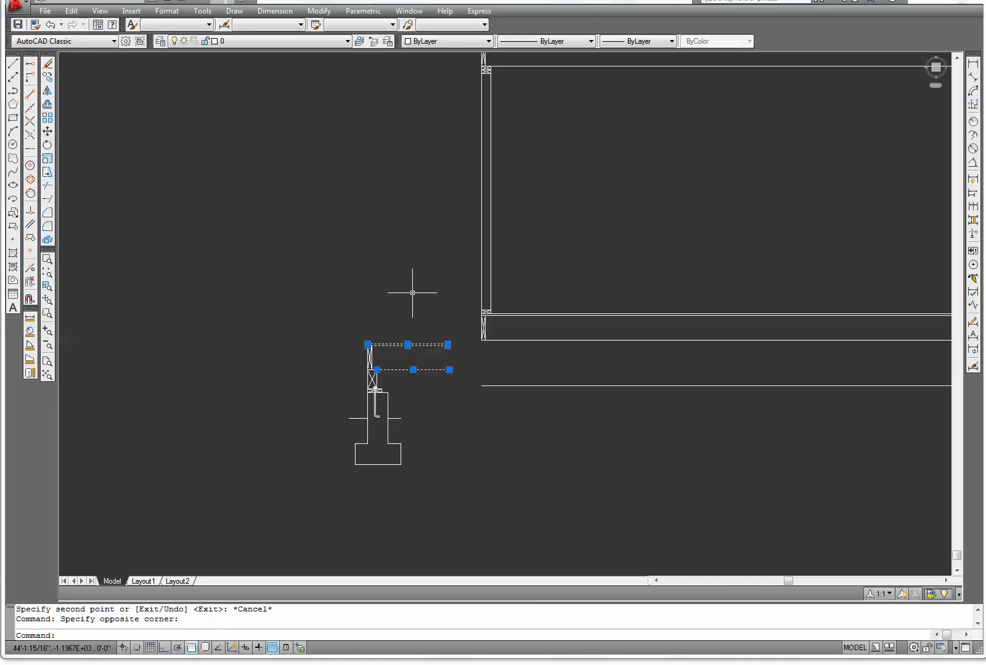
{"action": "key", "text": "Delete"}
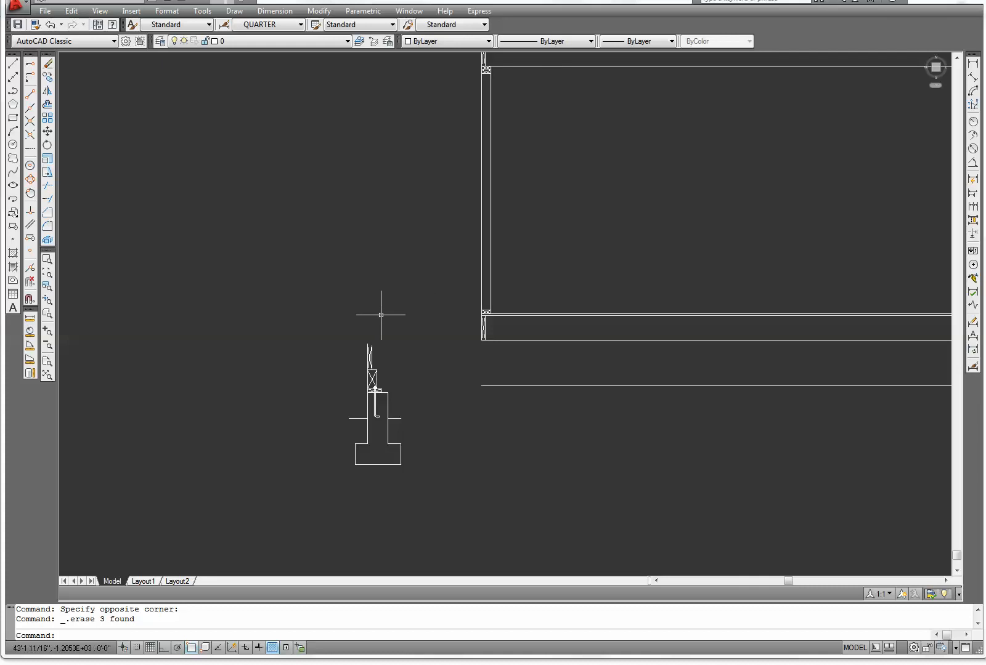
Step: Erase the rim joist's crossing diagonals and both vertical edges above the cross-marked member in the copied foundation detail
{"action": "scroll", "coordinate": [382, 358], "scroll_direction": "up", "scroll_amount": 3}
{"action": "left_click", "coordinate": [351, 368]}
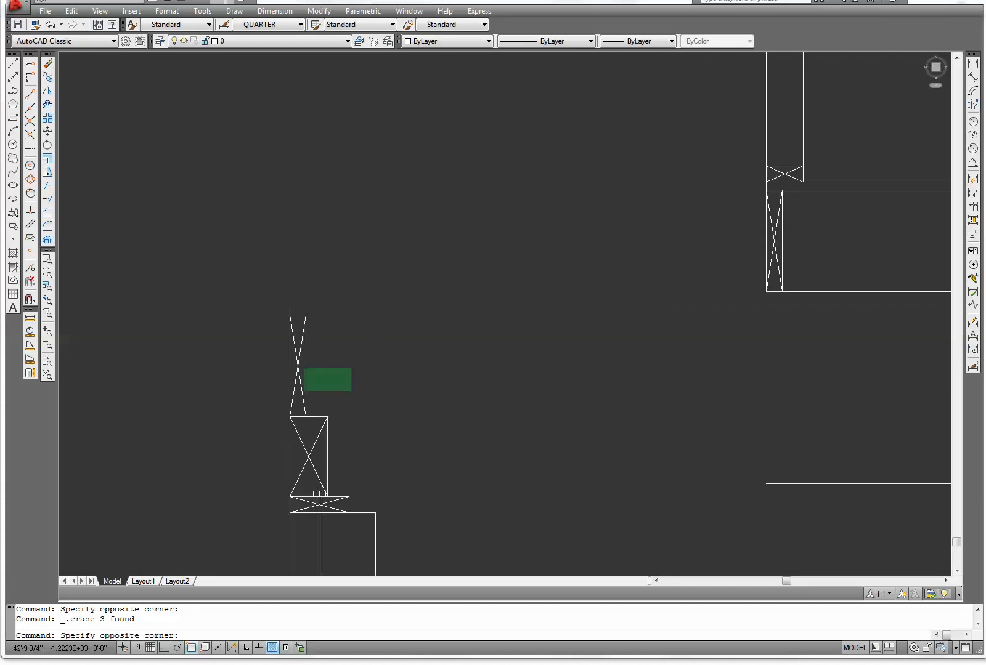
{"action": "left_click", "coordinate": [297, 355]}
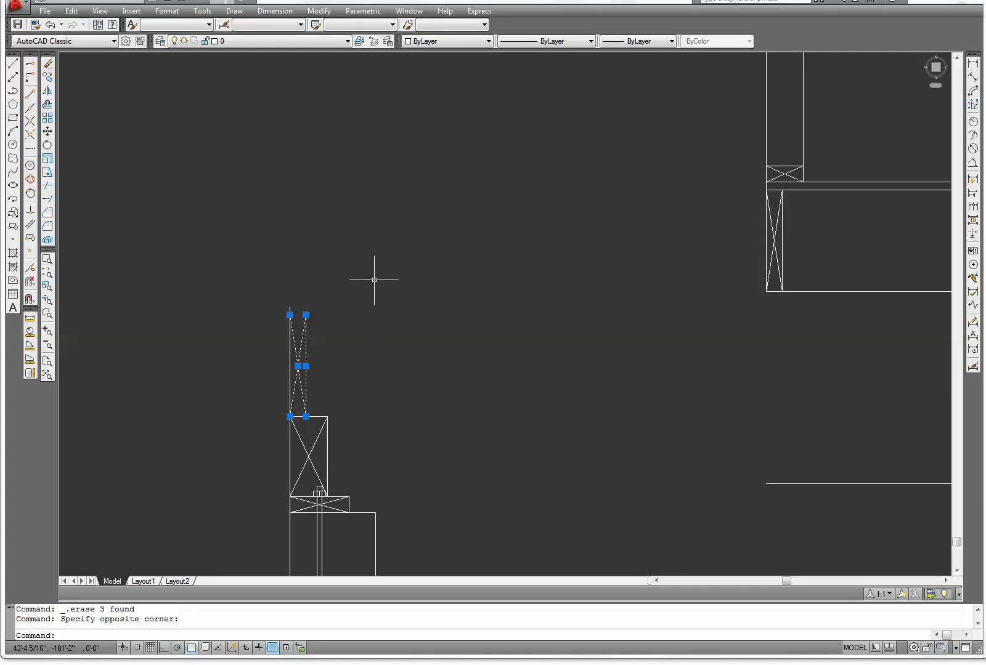
{"action": "key", "text": "Delete"}
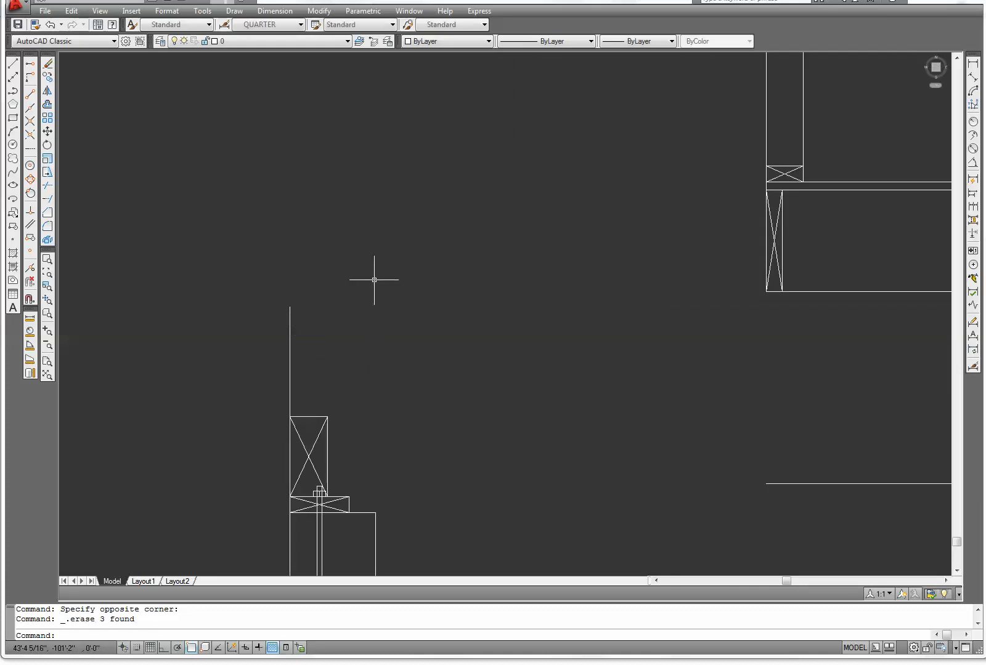
{"action": "left_click", "coordinate": [291, 368]}
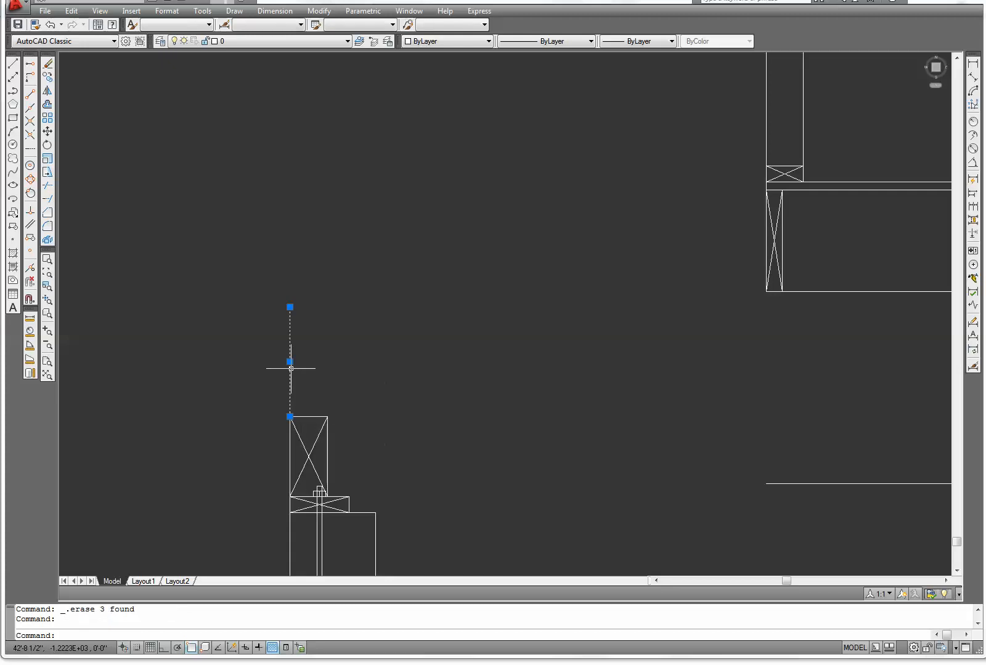
{"action": "key", "text": "Delete"}
{"action": "scroll", "coordinate": [302, 360], "scroll_direction": "down", "scroll_amount": 3}
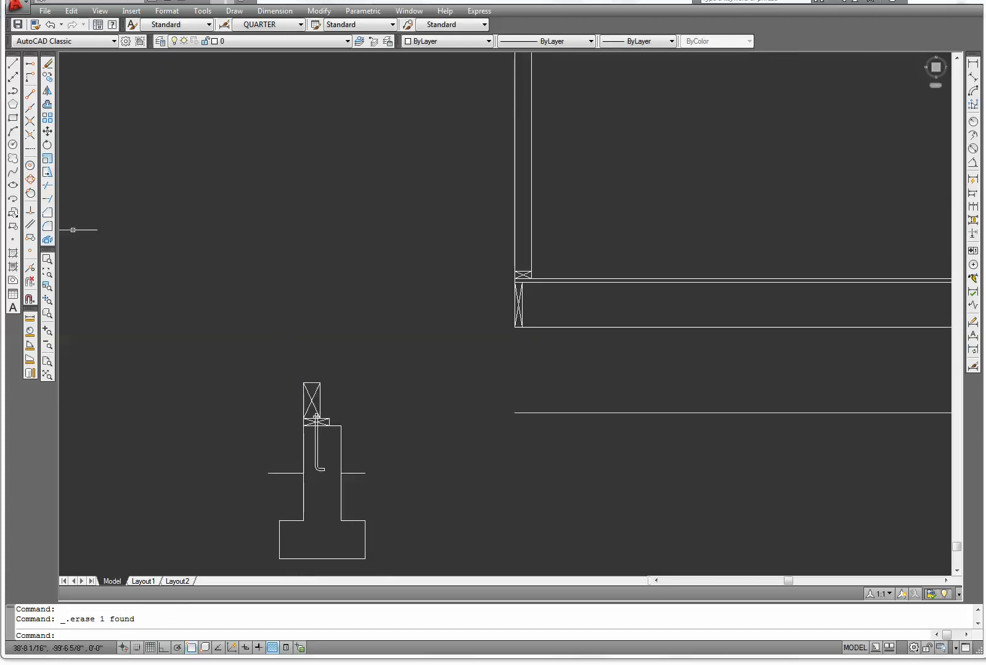
Step: Copy the cleaned foundation detail by its upper-left corner to the lower-left corner of the house section's first-floor rim joist
{"action": "left_click", "coordinate": [47, 76]}
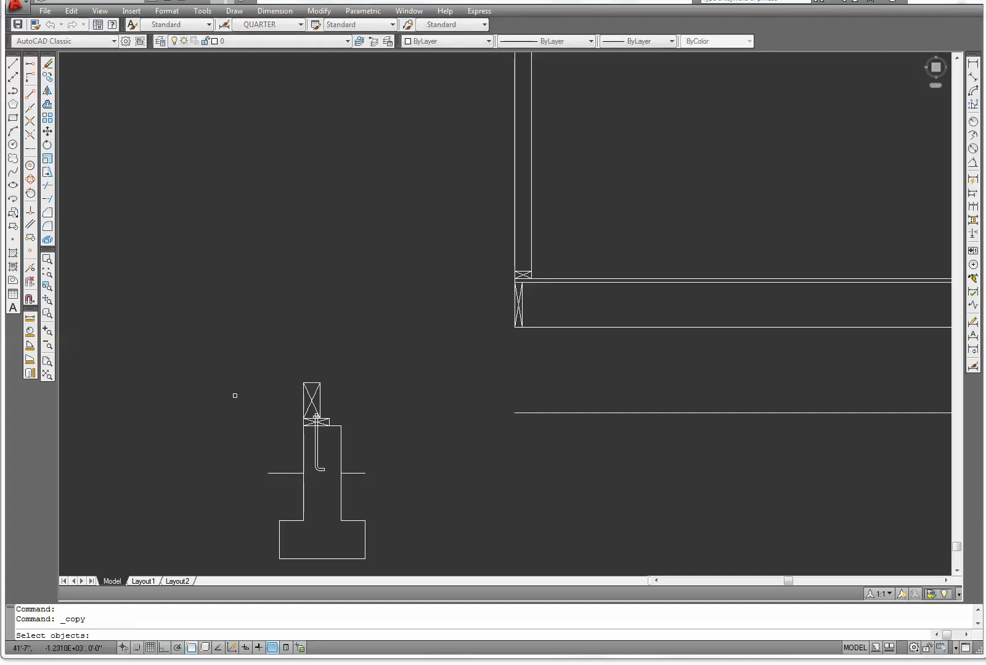
{"action": "left_click", "coordinate": [399, 567]}
{"action": "left_click", "coordinate": [260, 328]}
{"action": "key", "text": "Return"}
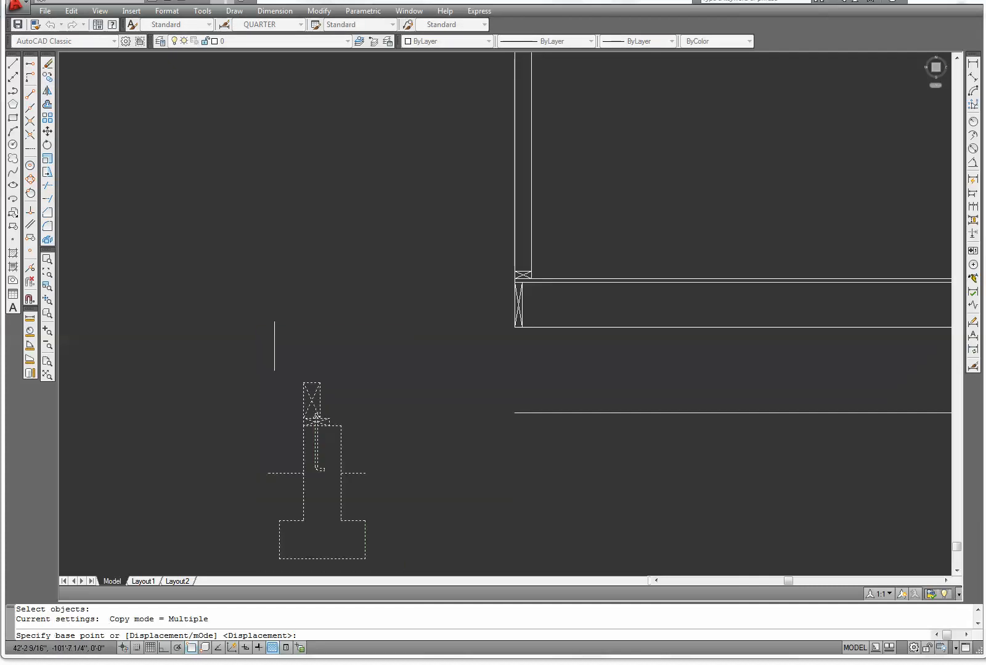
{"action": "left_click", "coordinate": [302, 382]}
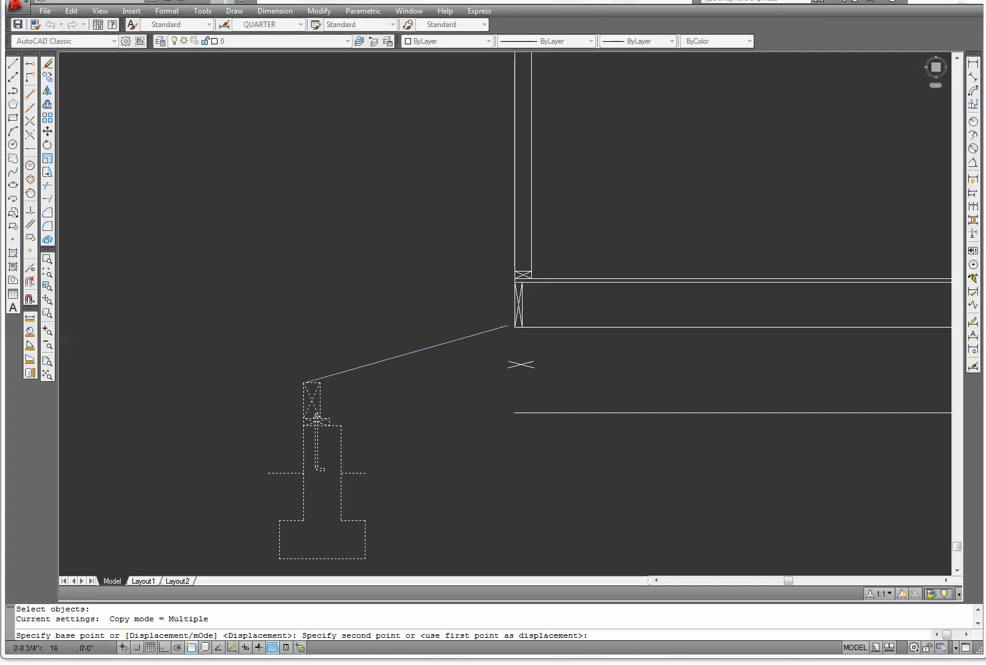
{"action": "left_click", "coordinate": [514, 327]}
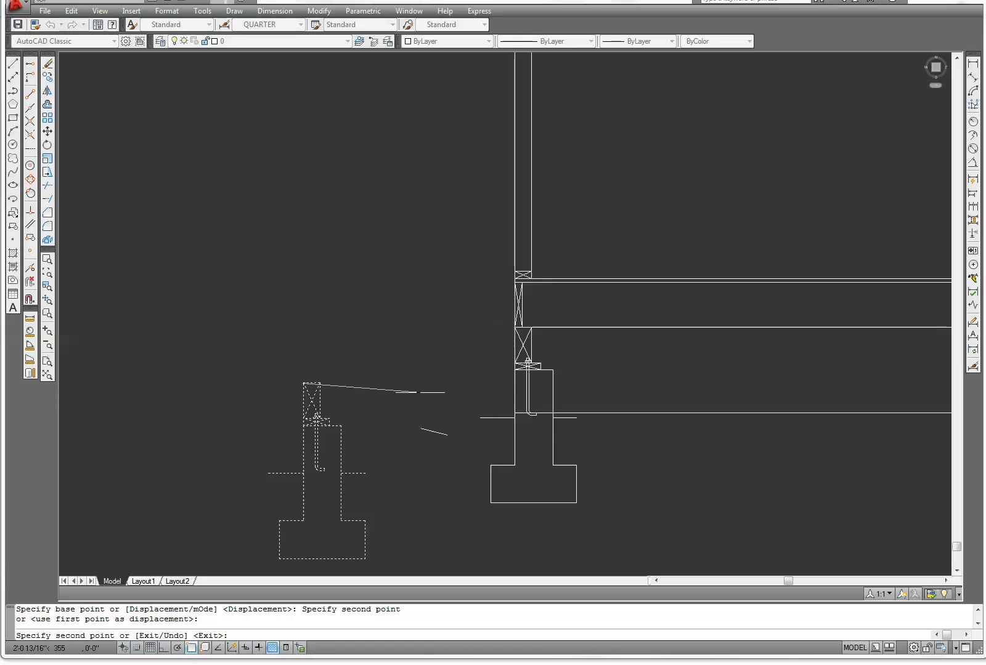
{"action": "key", "text": "Escape"}
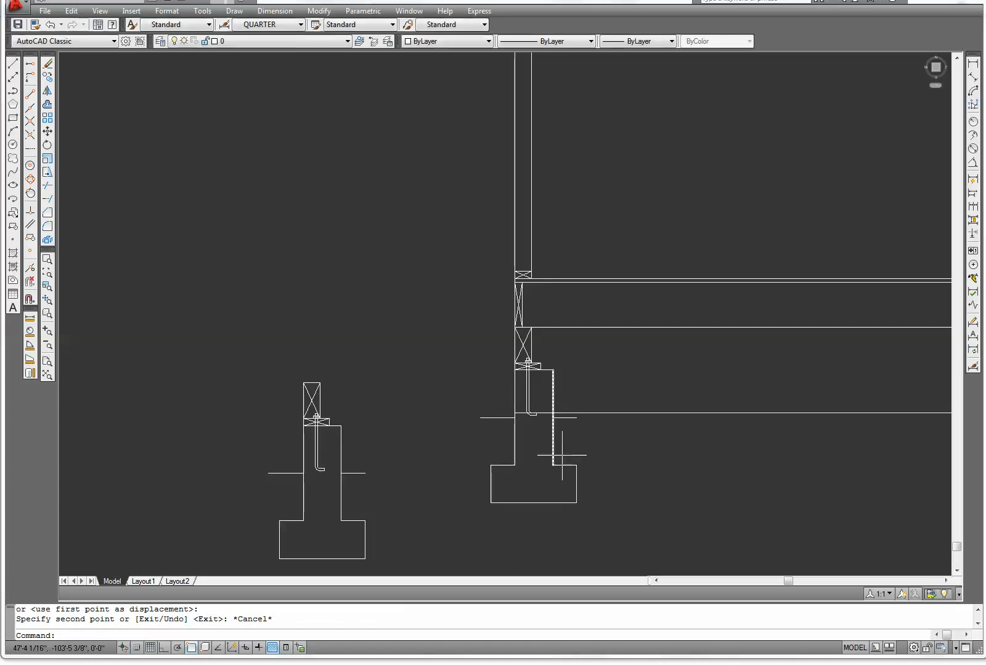
Step: Erase the two overlapping horizontal lines that cross the left foundation wall below the first floor
{"action": "middle_click_drag", "start_coordinate": [638, 413], "coordinate": [485, 404]}
{"action": "scroll", "coordinate": [485, 405], "scroll_direction": "up", "scroll_amount": 3}
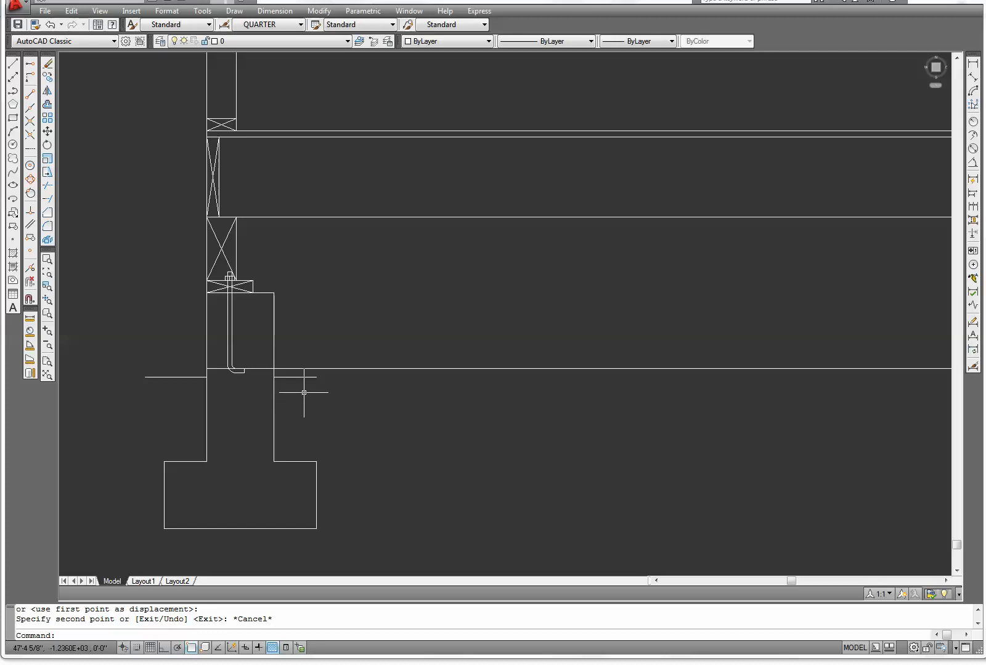
{"action": "left_click", "coordinate": [412, 369]}
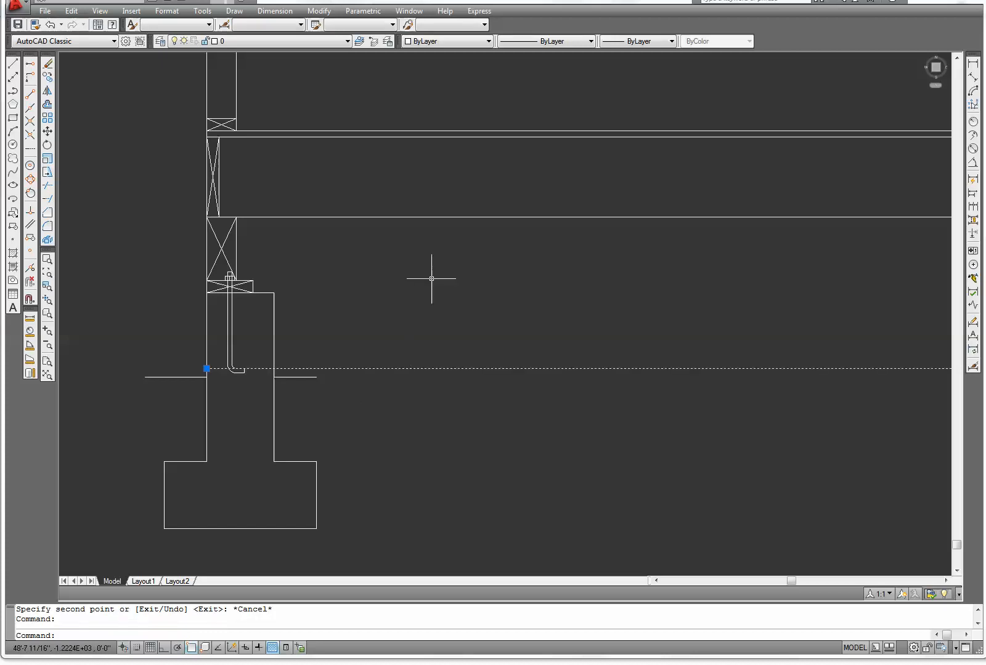
{"action": "key", "text": "Delete"}
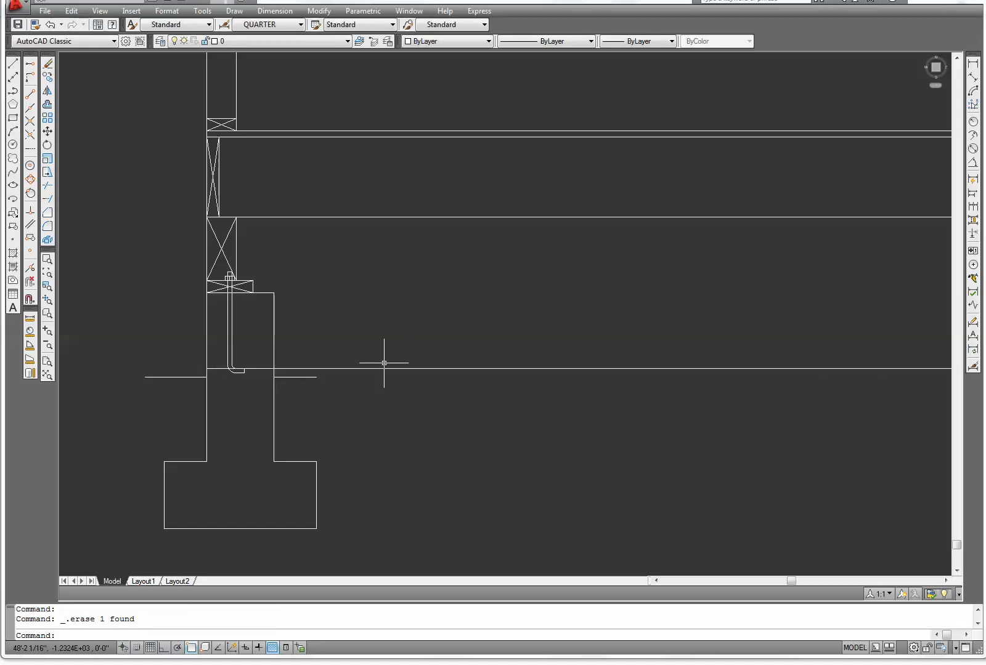
{"action": "left_click", "coordinate": [383, 368]}
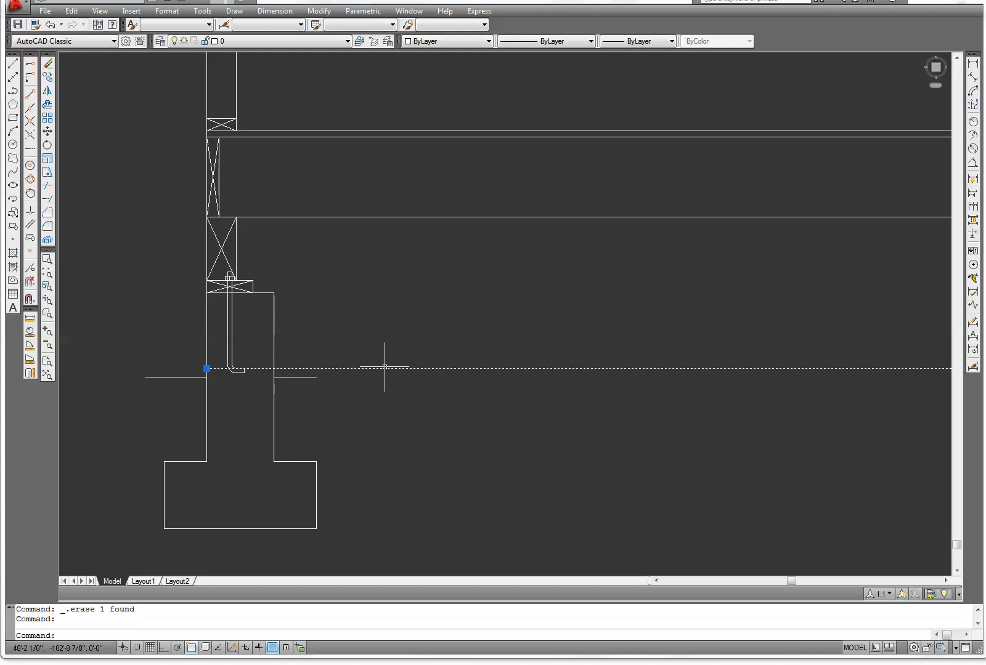
{"action": "scroll", "coordinate": [406, 356], "scroll_direction": "down", "scroll_amount": 3}
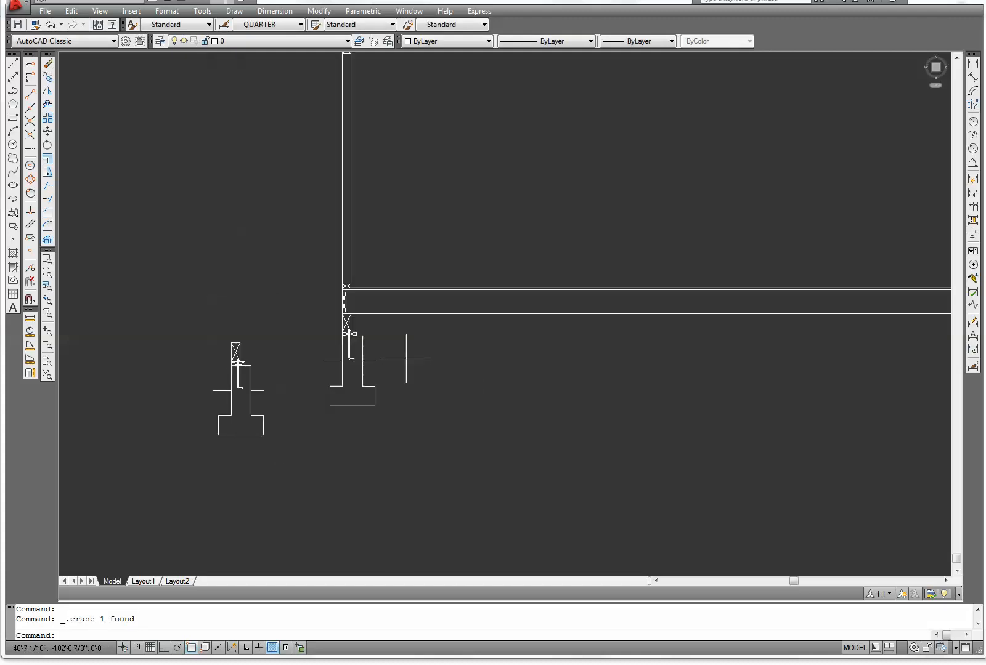
Step: Erase the inner and outer lines of the main house's right wall, between the main house and the lower side wing
{"action": "middle_click_drag", "start_coordinate": [406, 356], "coordinate": [398, 397]}
{"action": "scroll", "coordinate": [428, 395], "scroll_direction": "down", "scroll_amount": 2}
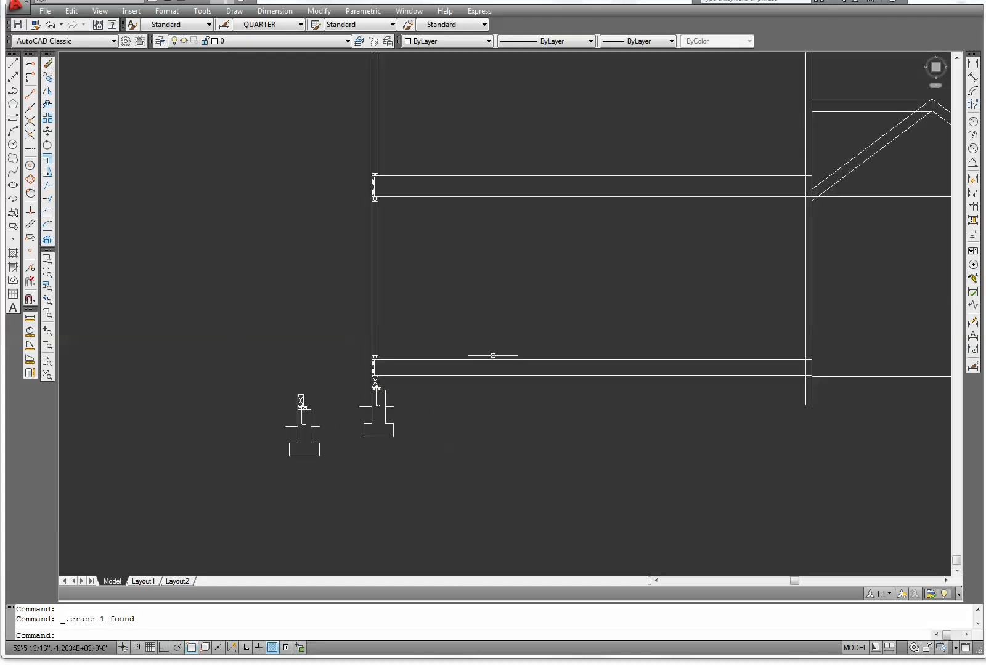
{"action": "middle_click_drag", "start_coordinate": [428, 281], "coordinate": [392, 366]}
{"action": "scroll", "coordinate": [390, 372], "scroll_direction": "down", "scroll_amount": 2}
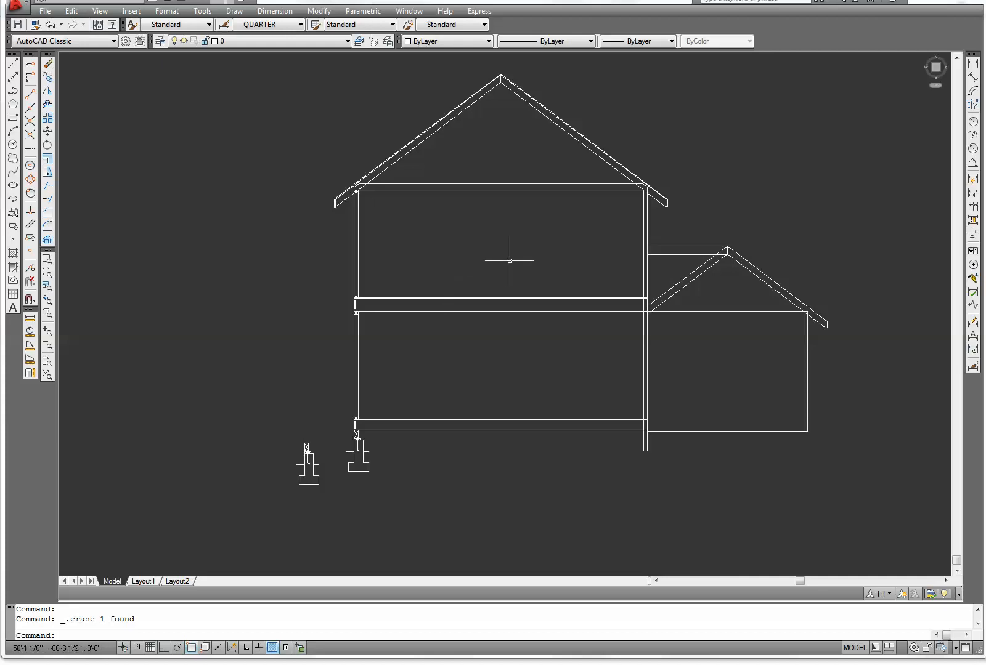
{"action": "scroll", "coordinate": [643, 282], "scroll_direction": "up", "scroll_amount": 7}
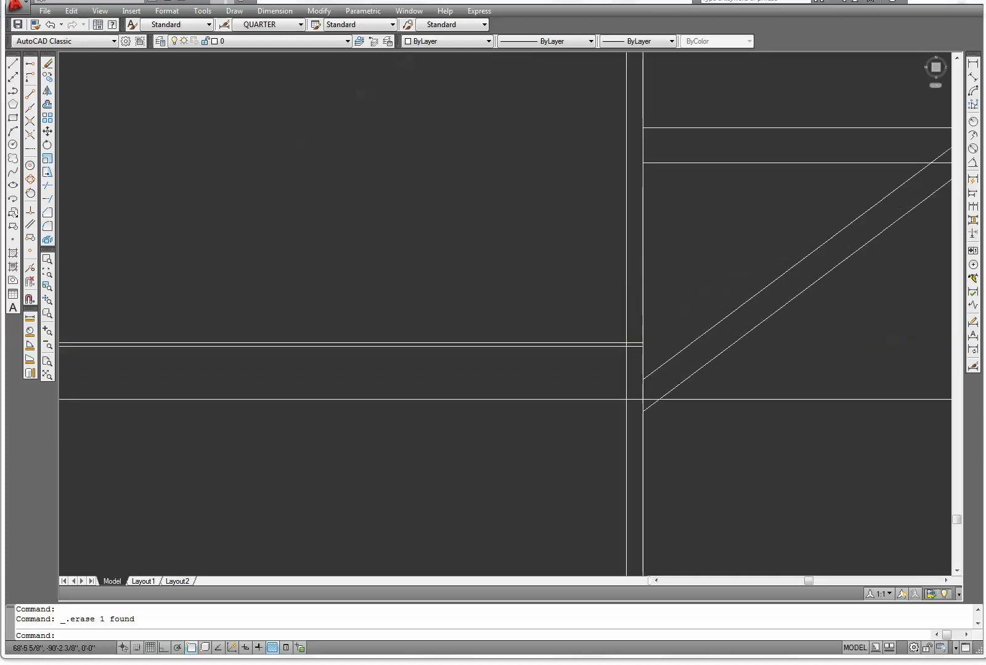
{"action": "left_click", "coordinate": [642, 280]}
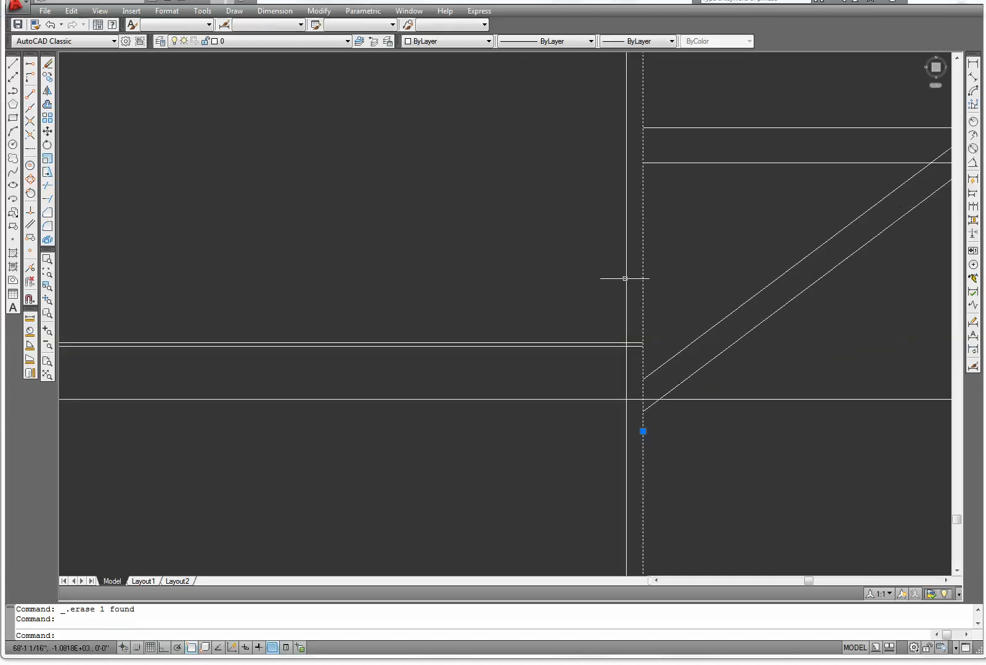
{"action": "left_click", "coordinate": [626, 277]}
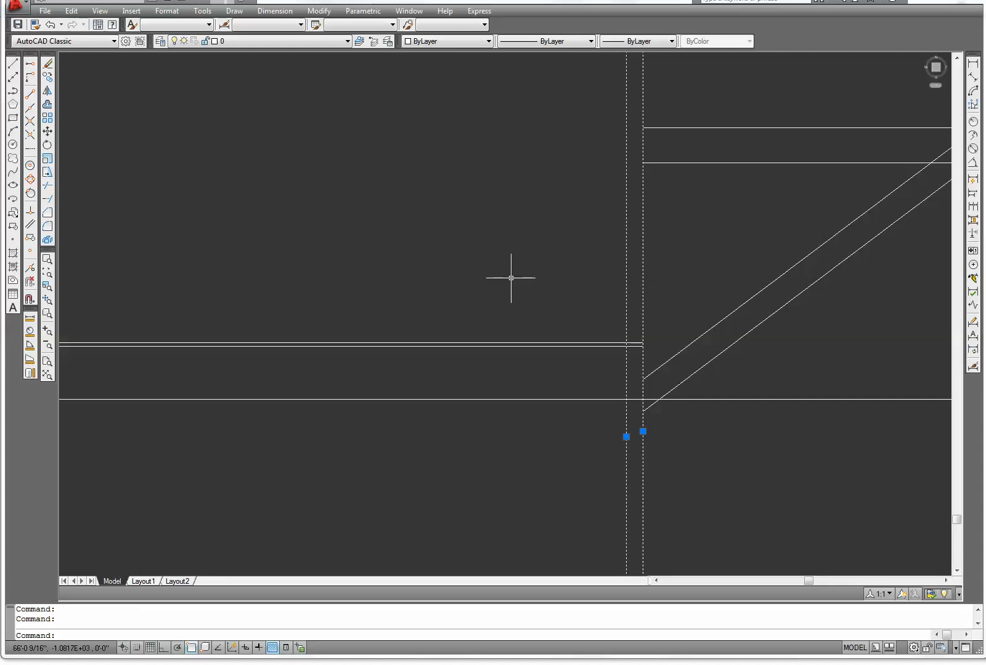
{"action": "key", "text": "Delete"}
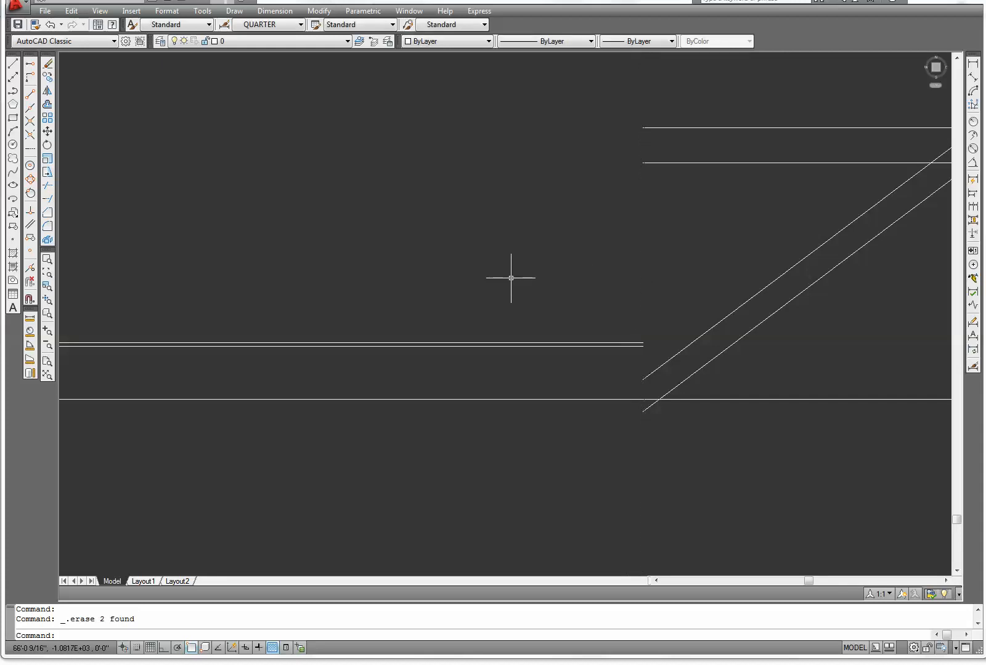
Step: Erase the vertical end line and the short bottom line of the rafter tail at the main roof's right eave
{"action": "scroll", "coordinate": [511, 278], "scroll_direction": "down", "scroll_amount": 5}
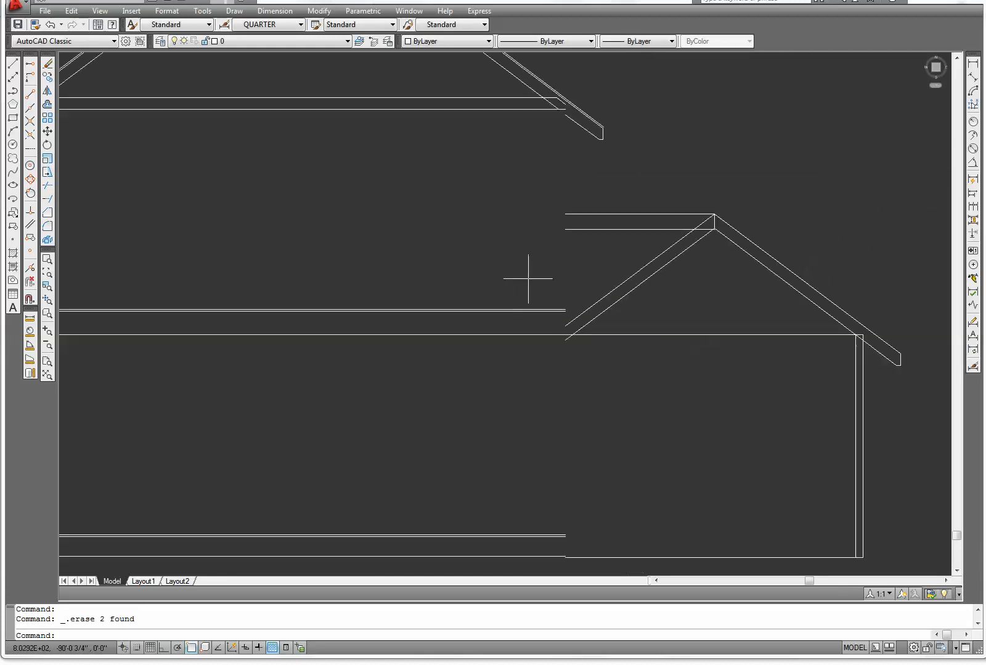
{"action": "scroll", "coordinate": [622, 136], "scroll_direction": "up", "scroll_amount": 3}
{"action": "scroll", "coordinate": [572, 281], "scroll_direction": "up", "scroll_amount": 3}
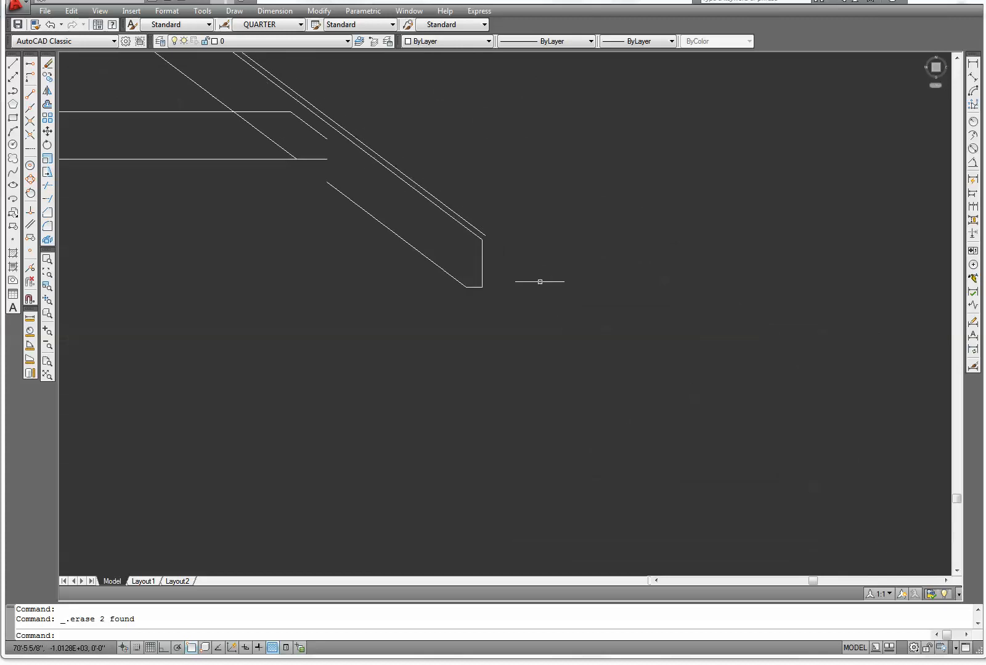
{"action": "left_click", "coordinate": [482, 264]}
{"action": "scroll", "coordinate": [478, 300], "scroll_direction": "up", "scroll_amount": 4}
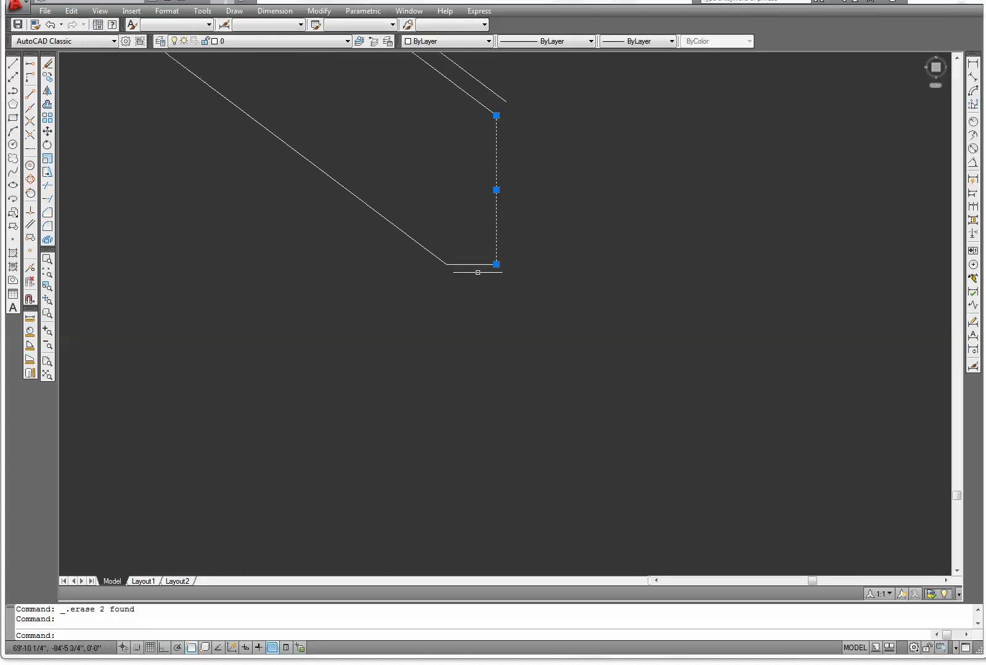
{"action": "left_click", "coordinate": [477, 264]}
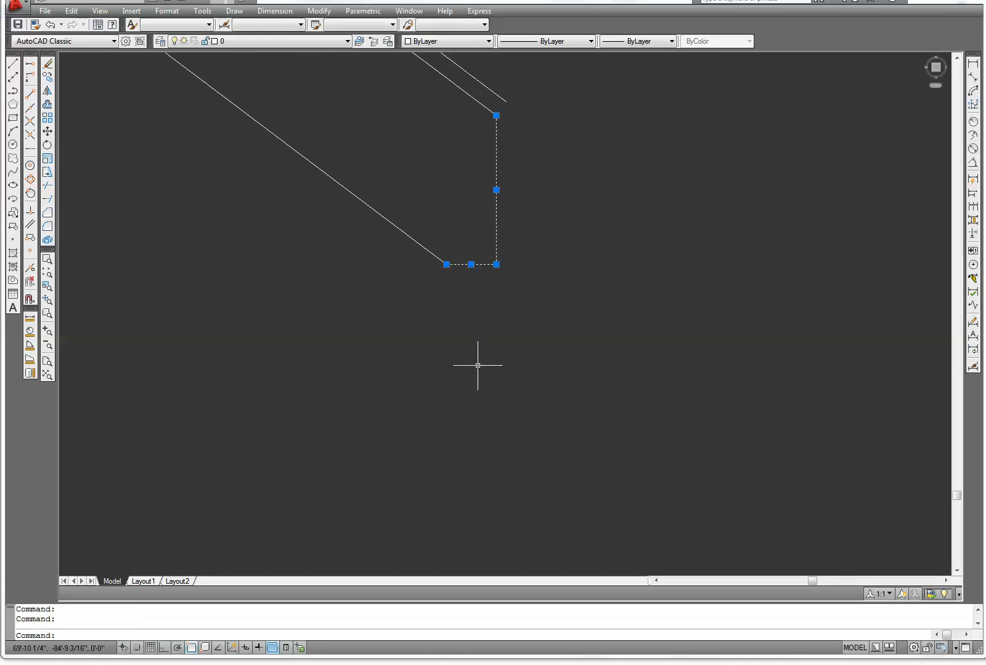
{"action": "key", "text": "Delete"}
Step: Examine the main house's left side from the roof eave down to the foundation
{"action": "scroll", "coordinate": [484, 366], "scroll_direction": "down", "scroll_amount": 4}
{"action": "middle_click_drag", "start_coordinate": [356, 474], "coordinate": [538, 378]}
{"action": "scroll", "coordinate": [539, 350], "scroll_direction": "down", "scroll_amount": 2}
{"action": "middle_click_drag", "start_coordinate": [396, 400], "coordinate": [590, 346]}
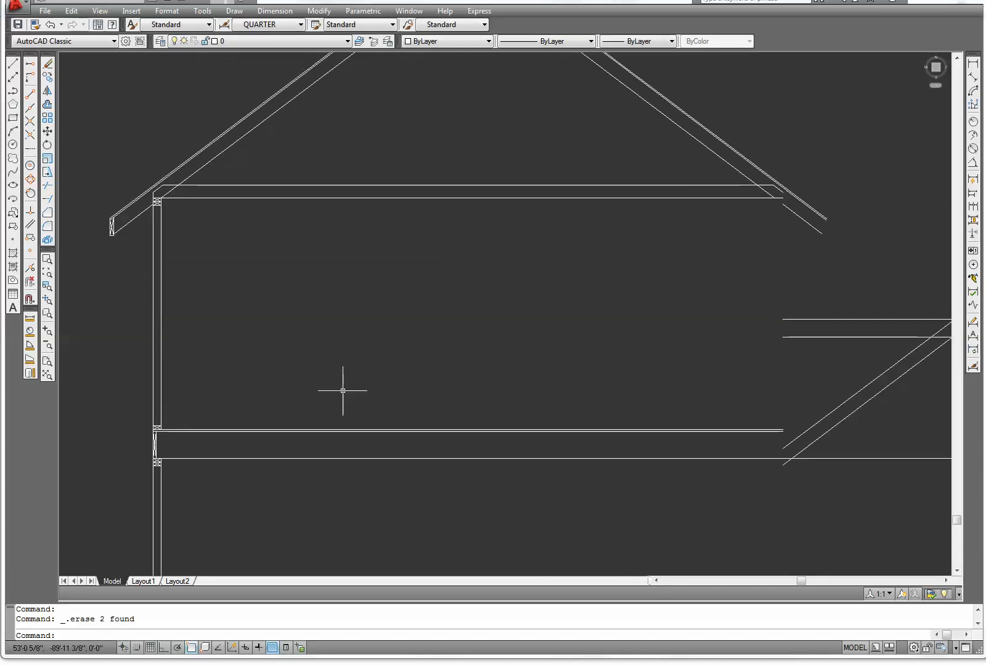
{"action": "scroll", "coordinate": [382, 386], "scroll_direction": "down", "scroll_amount": 3}
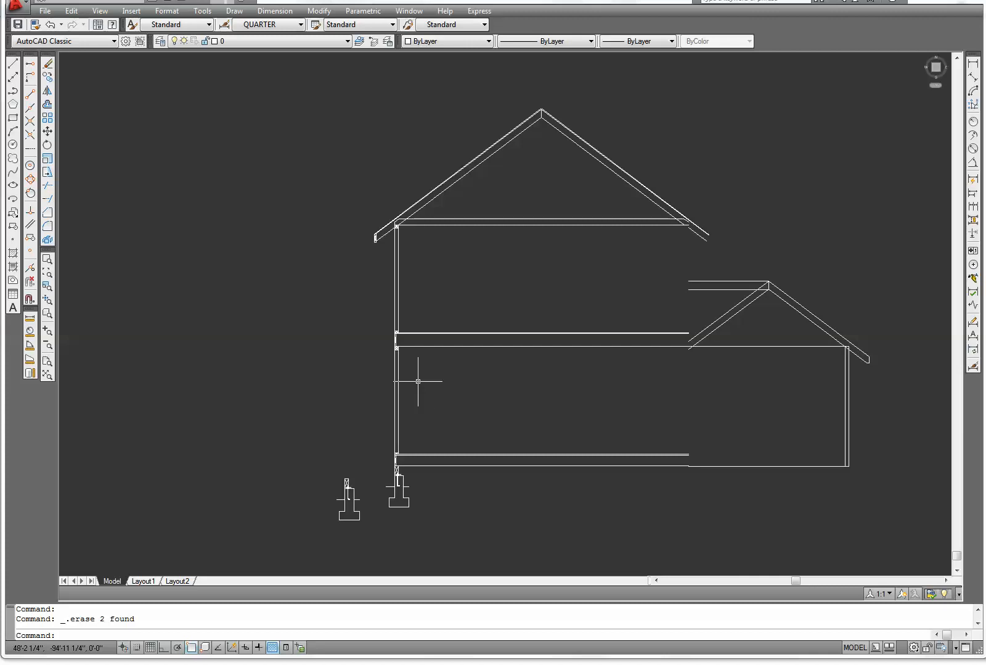
{"action": "scroll", "coordinate": [422, 376], "scroll_direction": "up", "scroll_amount": 2}
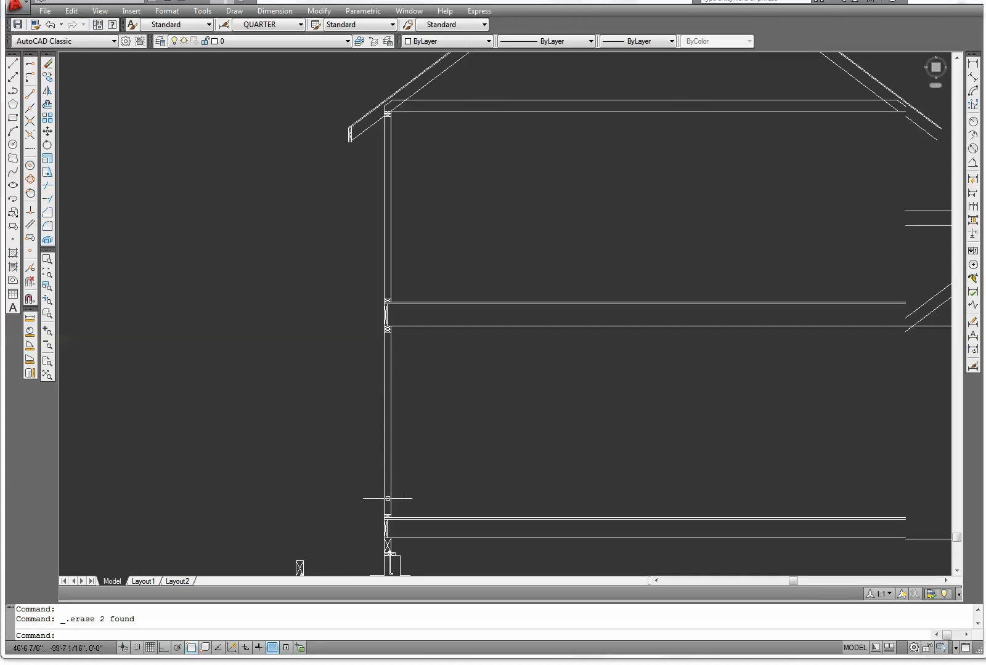
{"action": "middle_click_drag", "start_coordinate": [372, 478], "coordinate": [341, 368]}
{"action": "scroll", "coordinate": [348, 375], "scroll_direction": "up", "scroll_amount": 2}
{"action": "scroll", "coordinate": [341, 368], "scroll_direction": "down", "scroll_amount": 1}
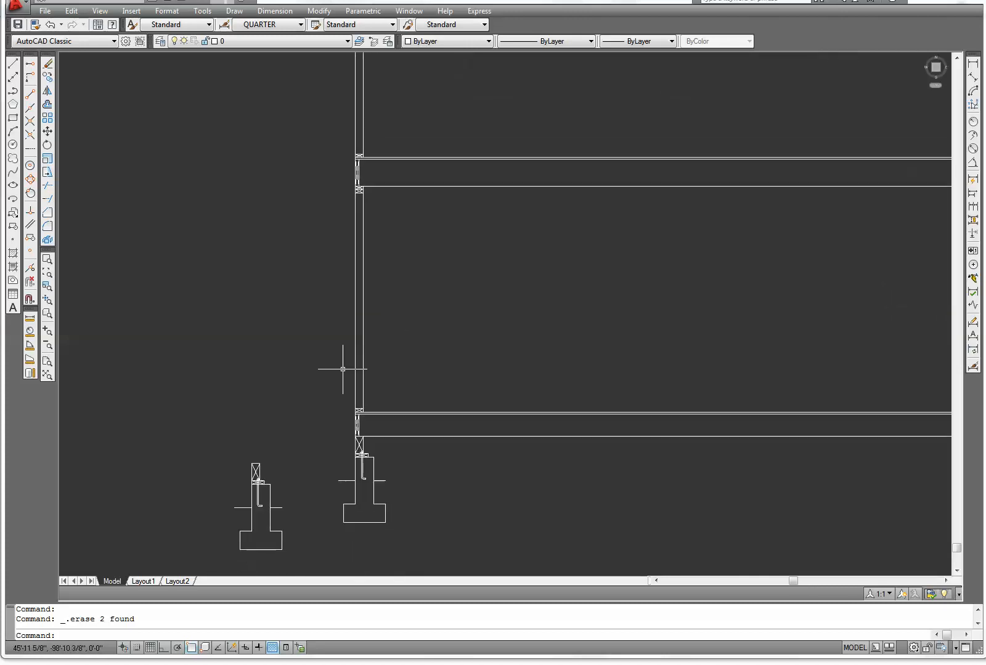
{"action": "middle_click_drag", "start_coordinate": [407, 474], "coordinate": [380, 399]}
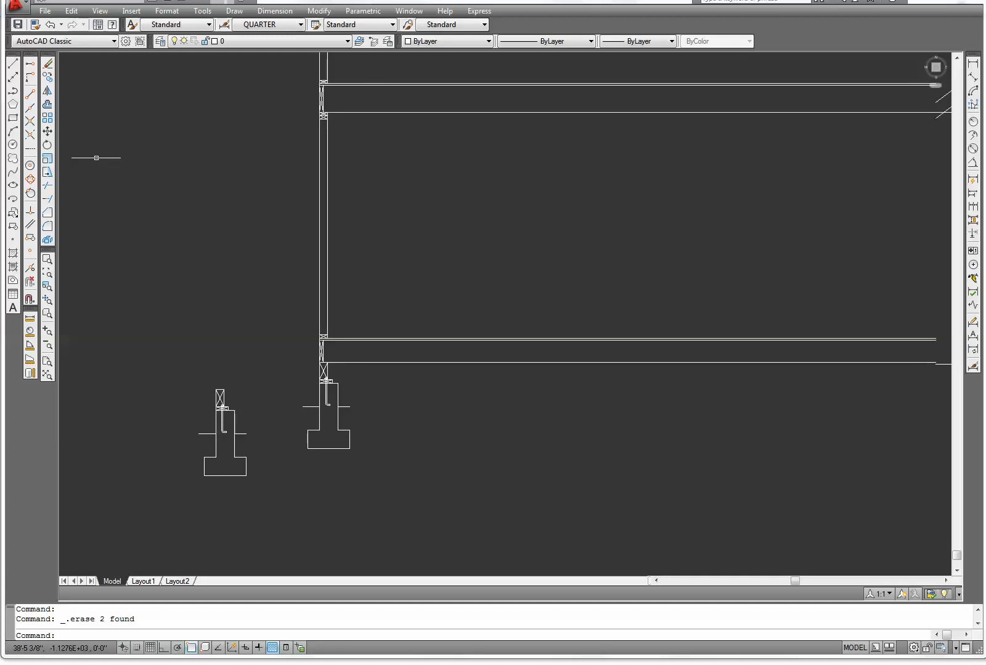
Step: Start a mirror selection with the left foundation detail, first-floor rim joist, bottom plate and the lower wall's inner line
{"action": "left_click", "coordinate": [47, 91]}
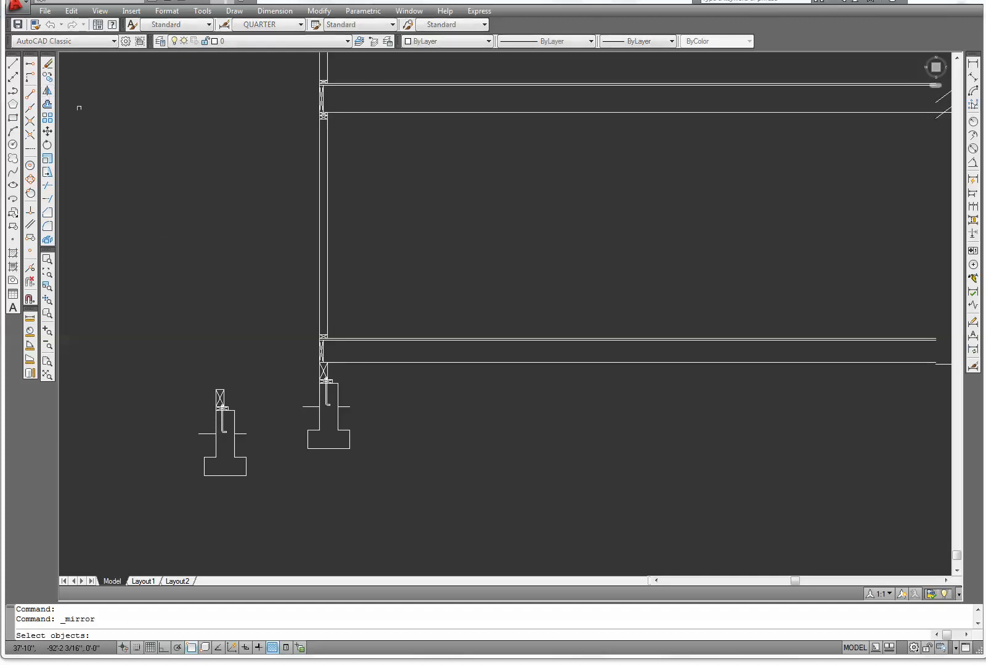
{"action": "scroll", "coordinate": [294, 433], "scroll_direction": "up", "scroll_amount": 2}
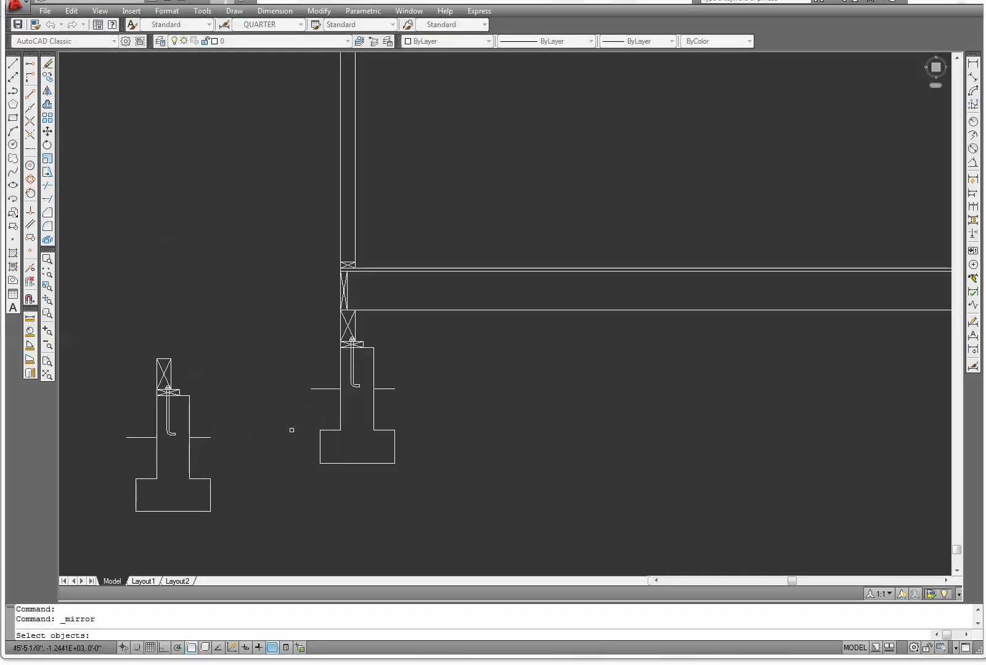
{"action": "left_click", "coordinate": [428, 487]}
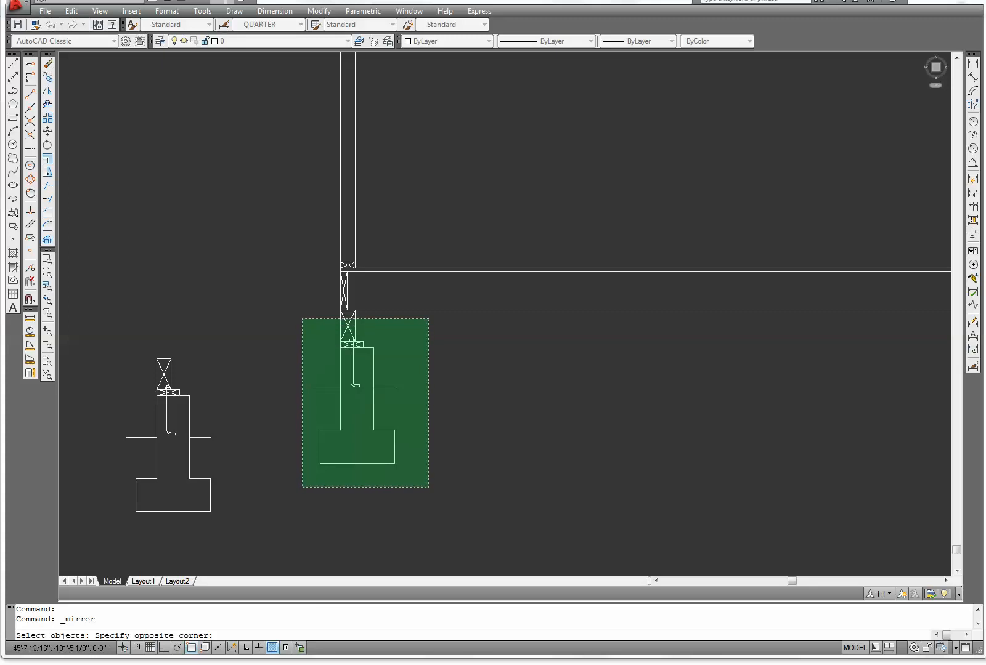
{"action": "left_click", "coordinate": [300, 319]}
{"action": "scroll", "coordinate": [357, 302], "scroll_direction": "up", "scroll_amount": 4}
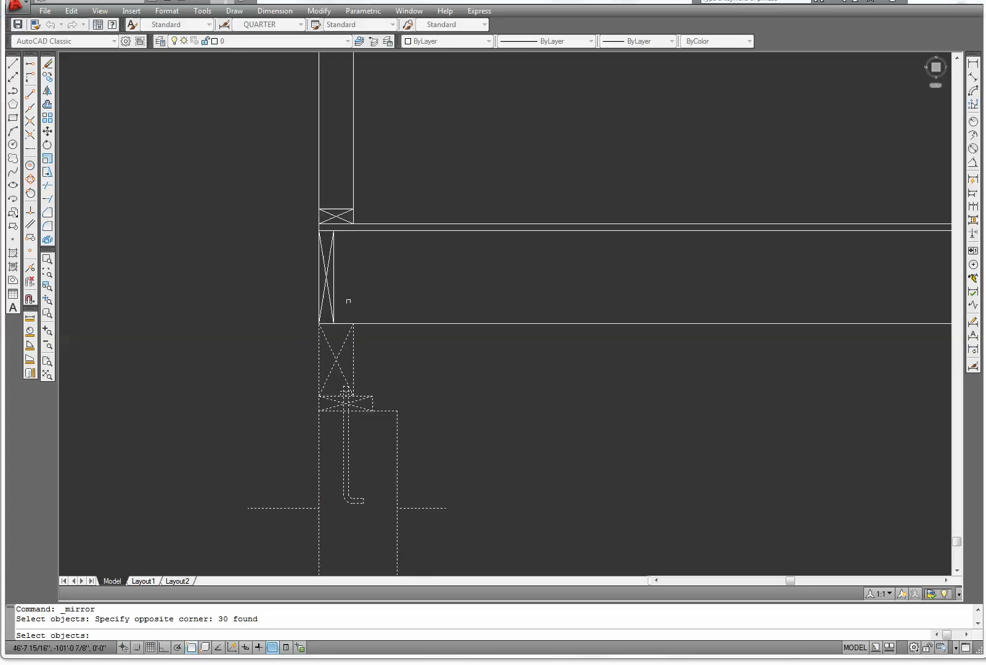
{"action": "left_click", "coordinate": [348, 305]}
{"action": "left_click", "coordinate": [320, 254]}
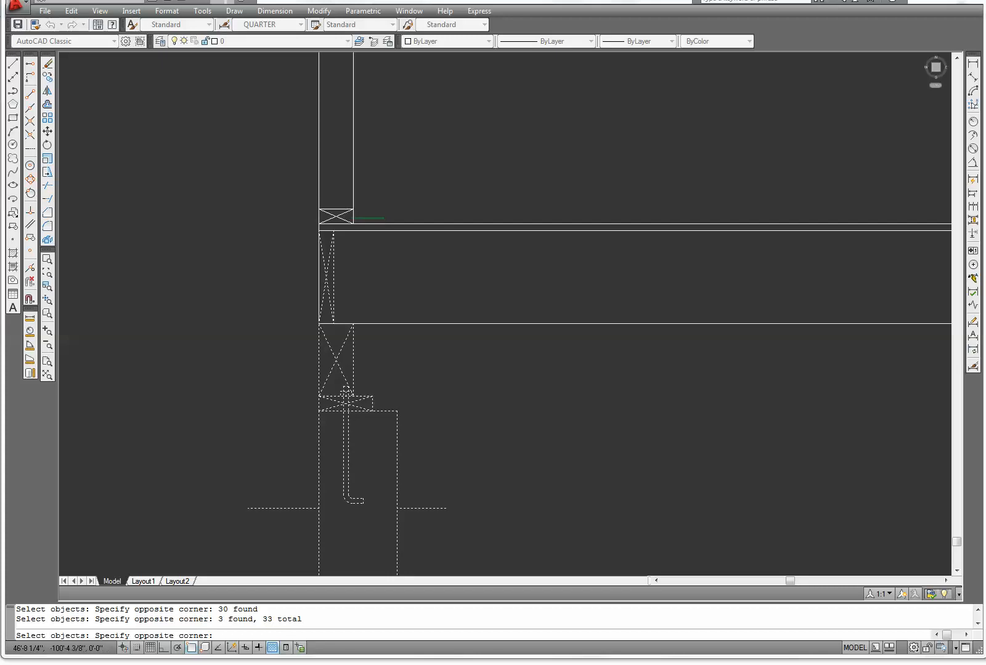
{"action": "left_click", "coordinate": [383, 218]}
{"action": "left_click", "coordinate": [325, 202]}
Step: Add the left wall's second-floor framing to the mirror selection: double top plate, rim joist, bottom plate and upper inner wall line
{"action": "scroll", "coordinate": [387, 172], "scroll_direction": "down", "scroll_amount": 5}
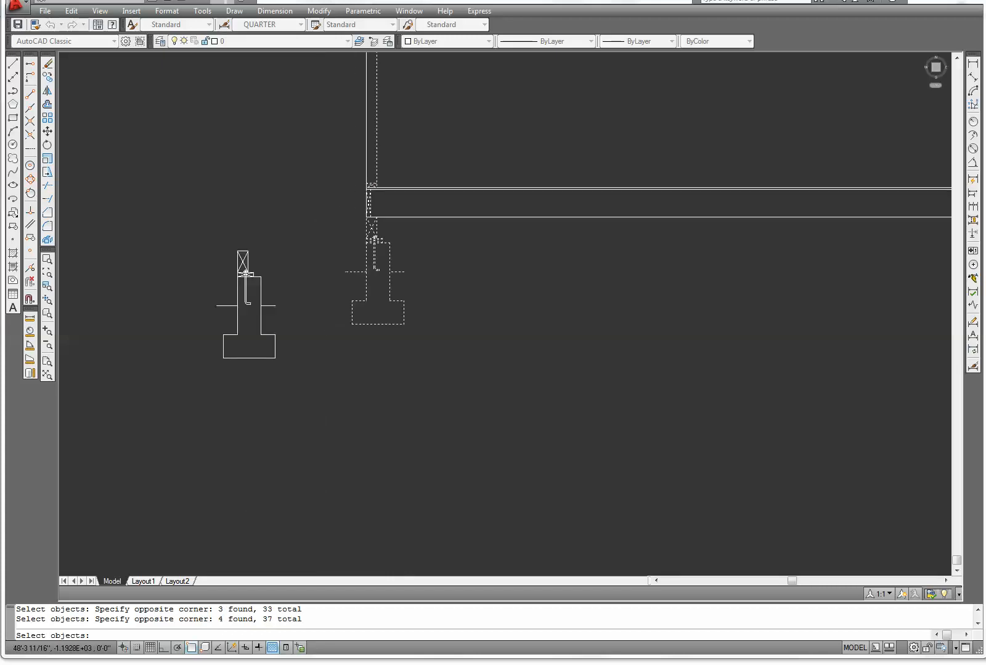
{"action": "middle_click_drag", "start_coordinate": [439, 150], "coordinate": [426, 573]}
{"action": "scroll", "coordinate": [376, 501], "scroll_direction": "up", "scroll_amount": 4}
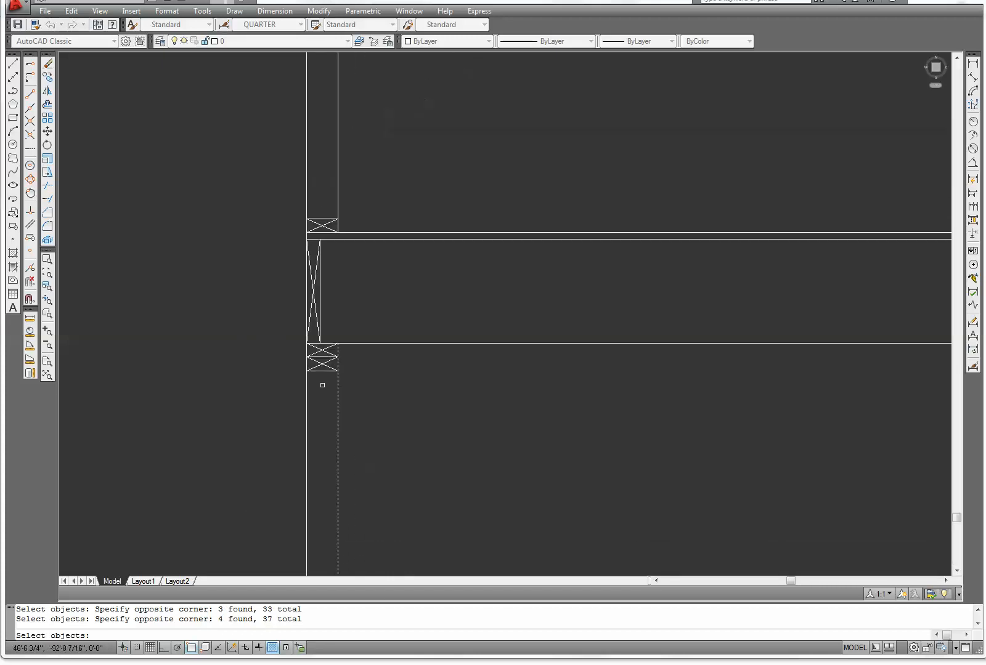
{"action": "left_click", "coordinate": [351, 384]}
{"action": "left_click", "coordinate": [315, 347]}
{"action": "left_click", "coordinate": [334, 311]}
{"action": "left_click", "coordinate": [312, 286]}
{"action": "left_click", "coordinate": [346, 226]}
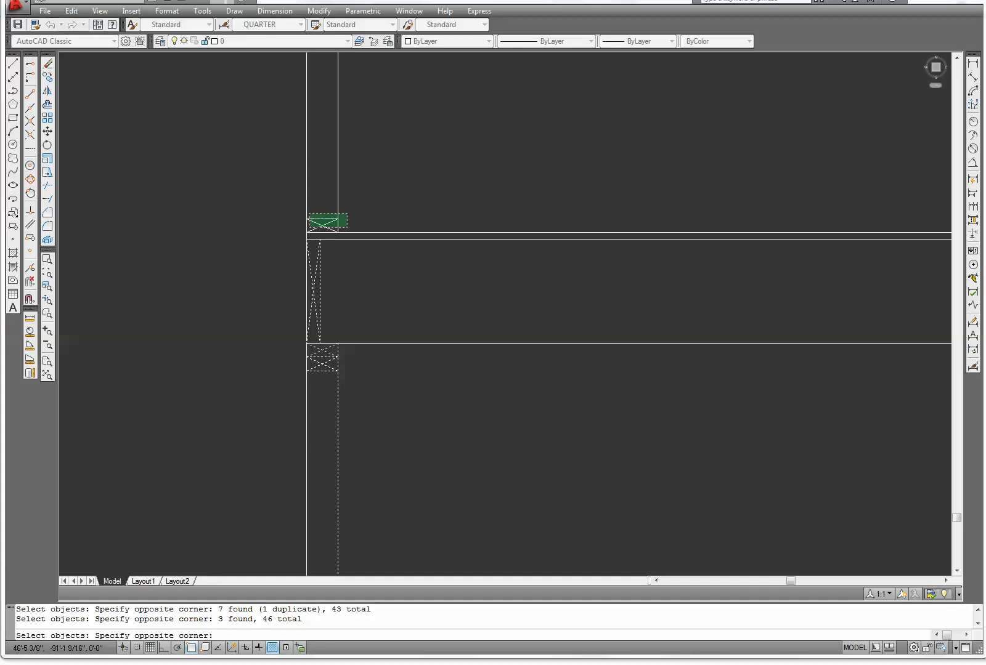
{"action": "left_click", "coordinate": [310, 213]}
Step: Add the double top plate beneath the ceiling joists at the left wall to the mirror selection
{"action": "scroll", "coordinate": [381, 173], "scroll_direction": "down", "scroll_amount": 4}
{"action": "middle_click_drag", "start_coordinate": [381, 173], "coordinate": [387, 494]}
{"action": "scroll", "coordinate": [375, 424], "scroll_direction": "up", "scroll_amount": 4}
{"action": "left_click", "coordinate": [351, 306]}
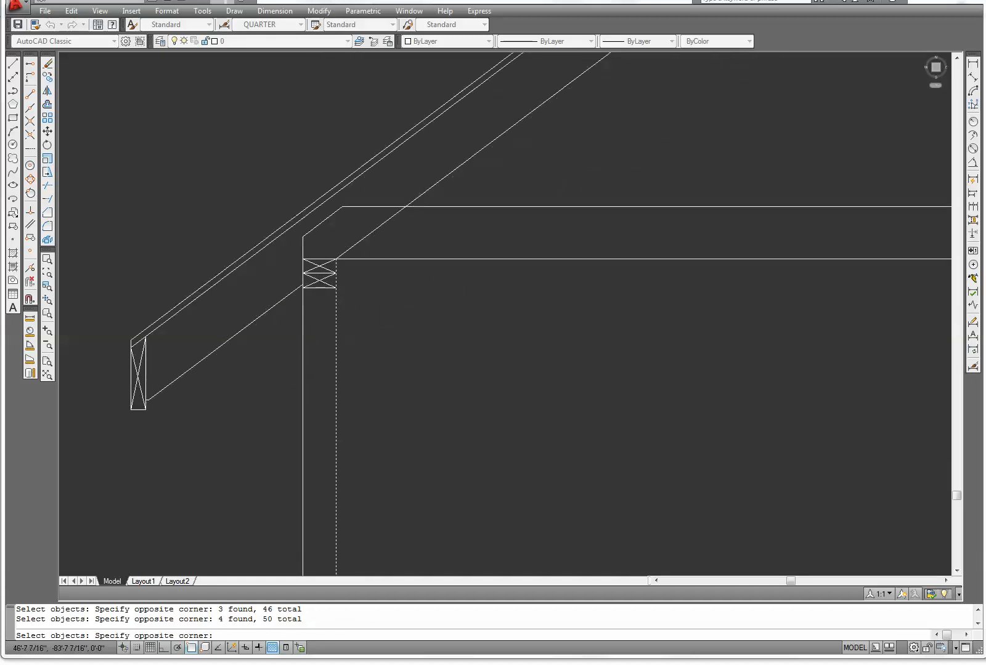
{"action": "left_click", "coordinate": [316, 261]}
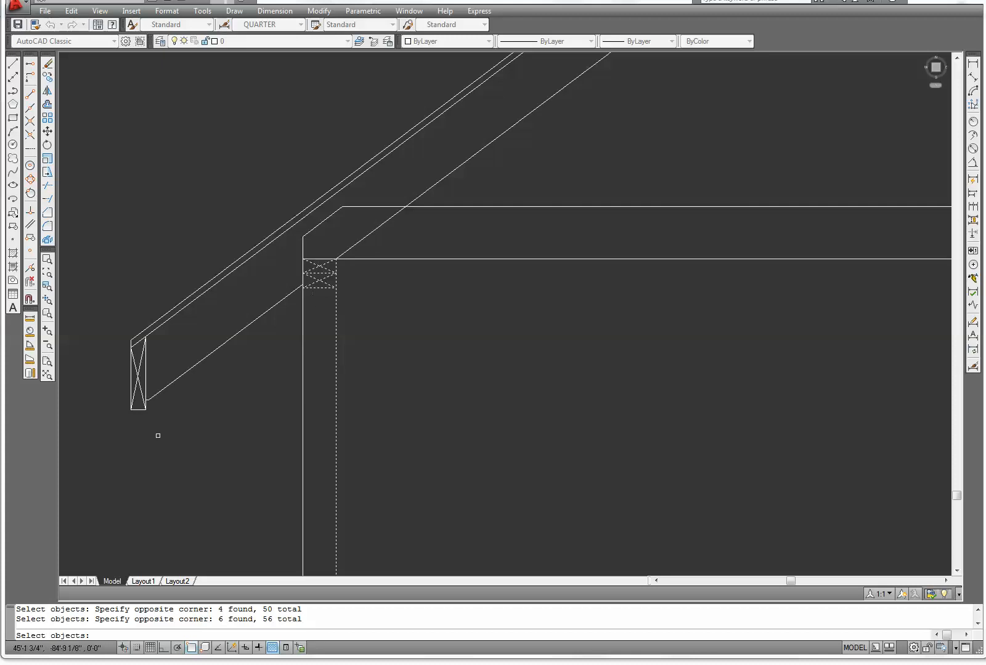
Step: Add the left eave's fascia board and the short horizontal line at the rafter tail to the mirror selection
{"action": "scroll", "coordinate": [145, 432], "scroll_direction": "up", "scroll_amount": 3}
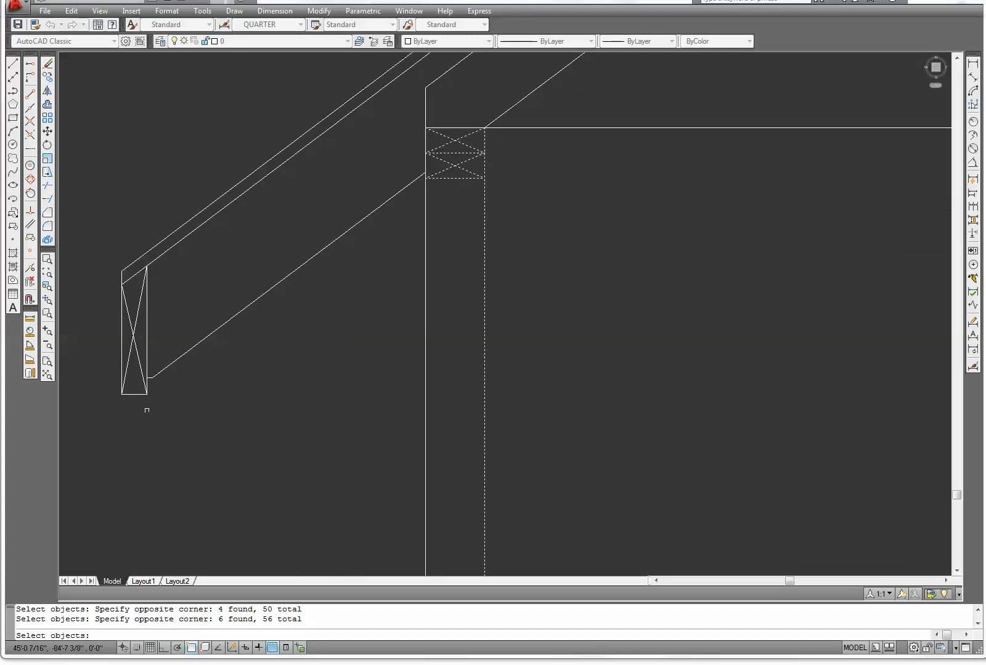
{"action": "left_click", "coordinate": [149, 404]}
{"action": "left_click", "coordinate": [118, 379]}
{"action": "scroll", "coordinate": [148, 378], "scroll_direction": "up", "scroll_amount": 3}
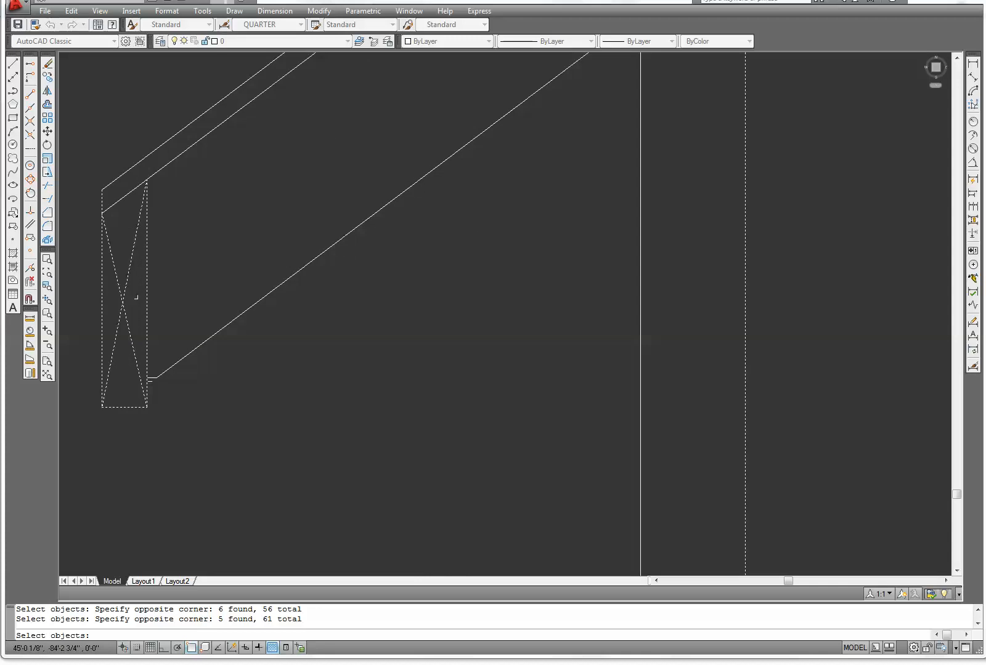
{"action": "scroll", "coordinate": [184, 392], "scroll_direction": "up", "scroll_amount": 2}
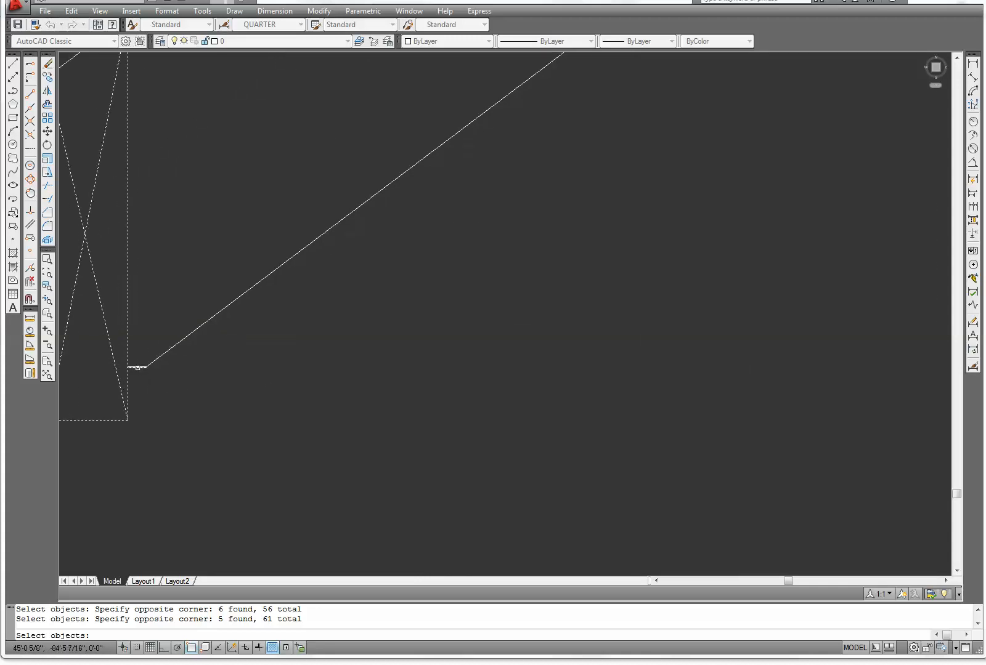
{"action": "left_click", "coordinate": [137, 368]}
{"action": "scroll", "coordinate": [212, 383], "scroll_direction": "down", "scroll_amount": 5}
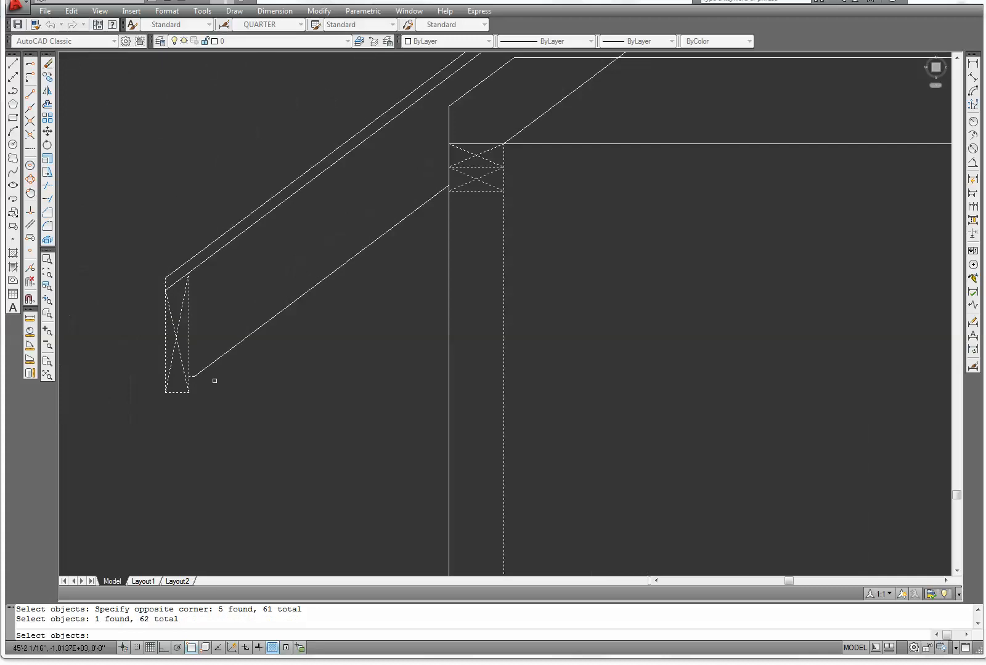
{"action": "scroll", "coordinate": [253, 395], "scroll_direction": "down", "scroll_amount": 4}
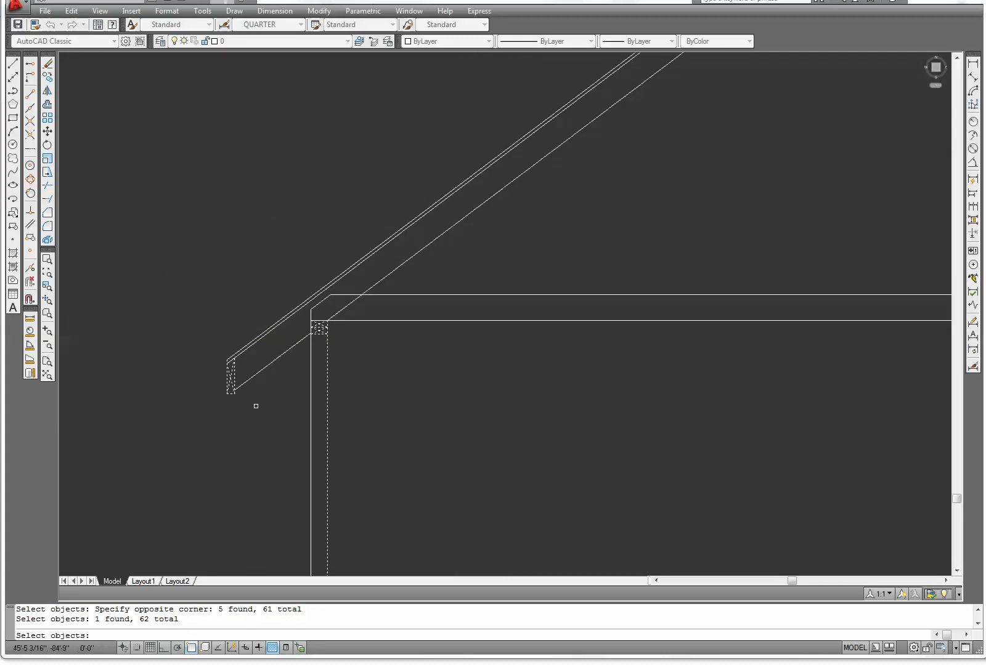
Step: Mirror the selected framing about a vertical line through the midpoint of the ceiling joists' lower line, with Ortho on, keeping the source objects
{"action": "key", "text": "Return"}
{"action": "middle_click_drag", "start_coordinate": [770, 447], "coordinate": [447, 413]}
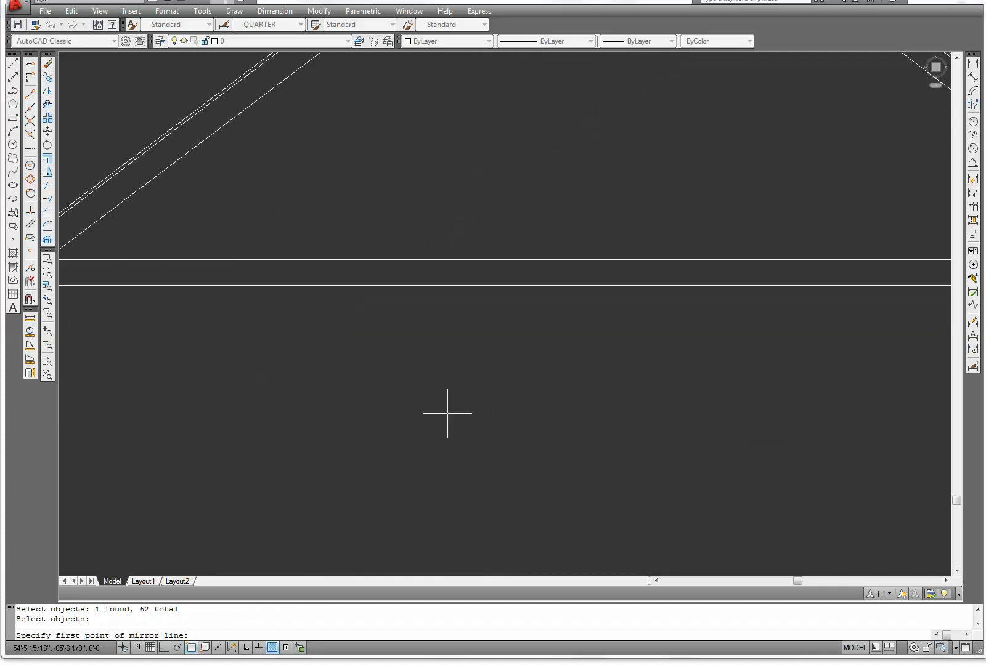
{"action": "scroll", "coordinate": [447, 413], "scroll_direction": "down", "scroll_amount": 3}
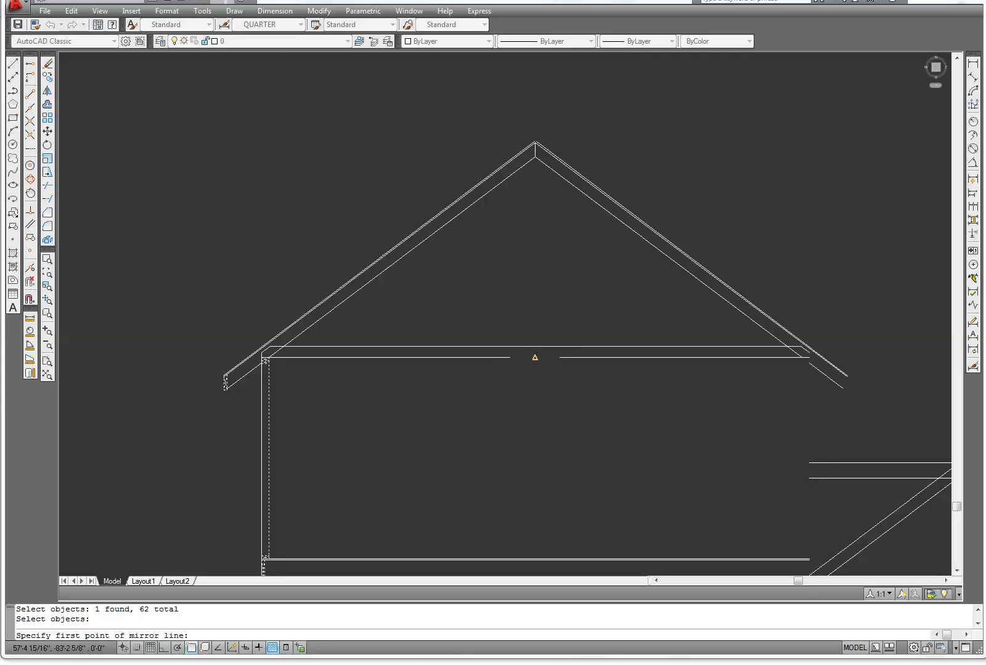
{"action": "middle_click_drag", "start_coordinate": [550, 429], "coordinate": [451, 192]}
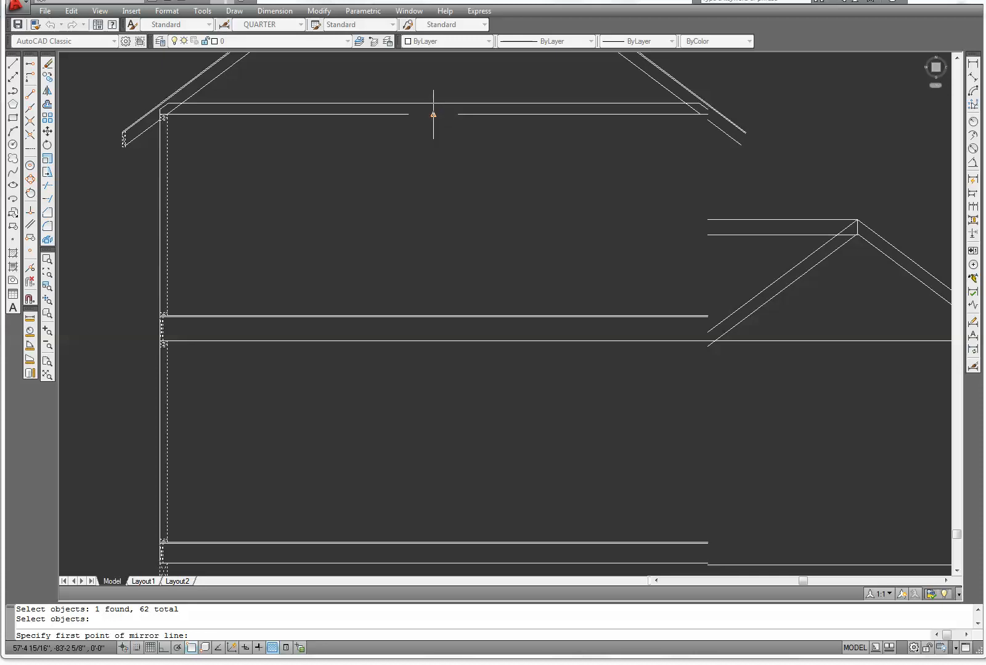
{"action": "left_click", "coordinate": [433, 115]}
{"action": "scroll", "coordinate": [644, 501], "scroll_direction": "down", "scroll_amount": 2}
{"action": "middle_click_drag", "start_coordinate": [439, 484], "coordinate": [430, 377]}
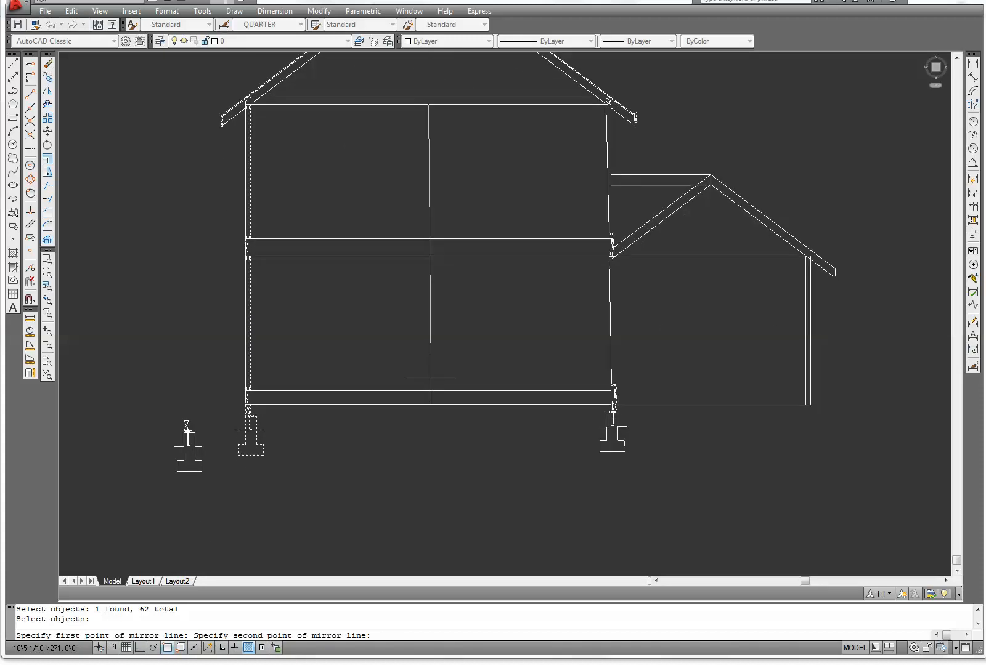
{"action": "key", "text": "F8"}
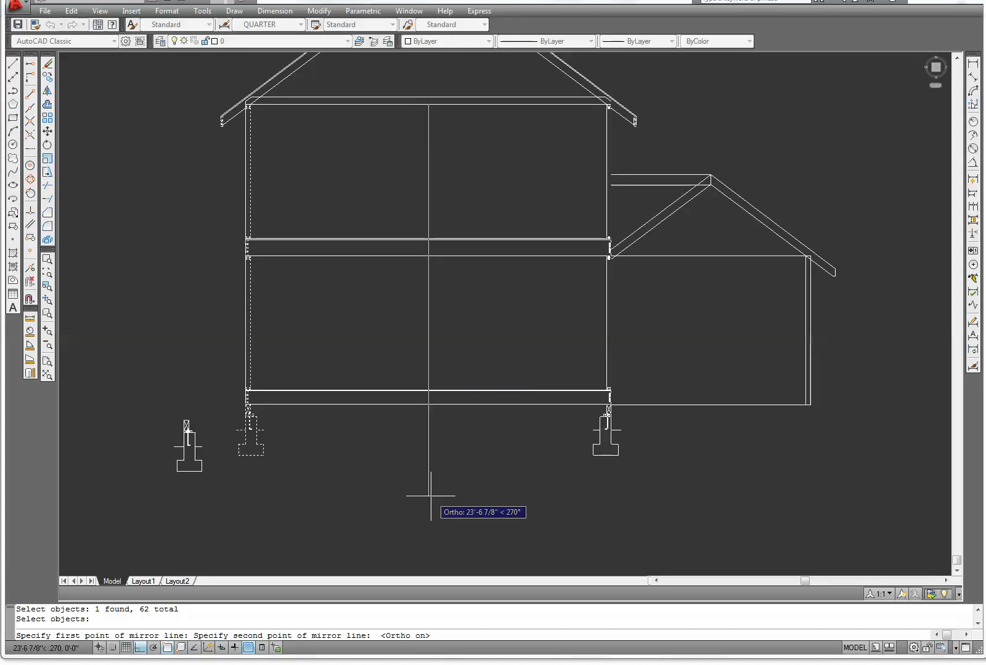
{"action": "left_click", "coordinate": [430, 495]}
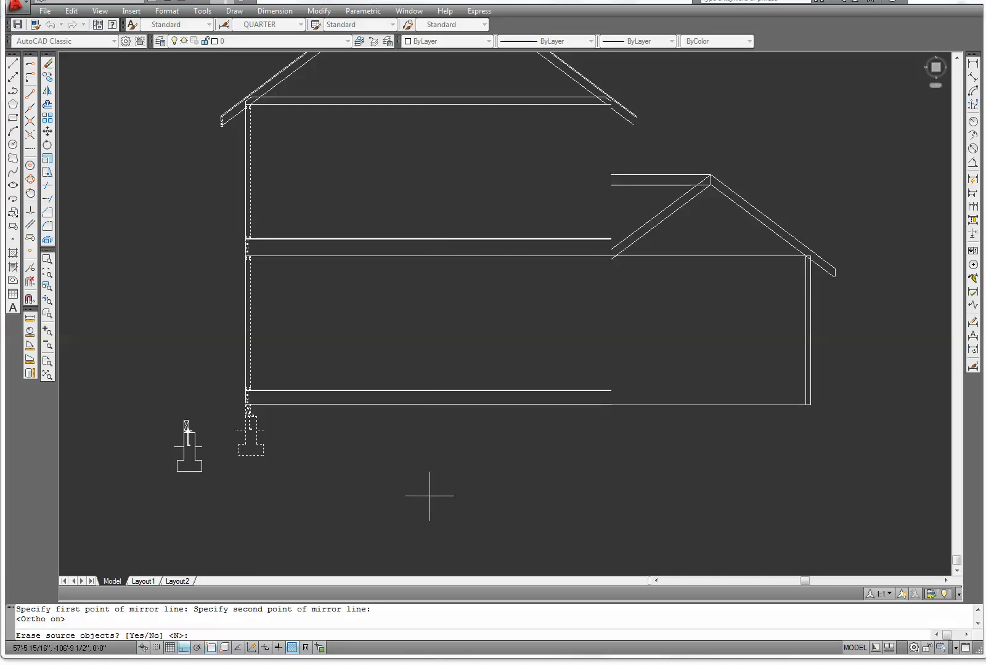
{"action": "key", "text": "Return"}
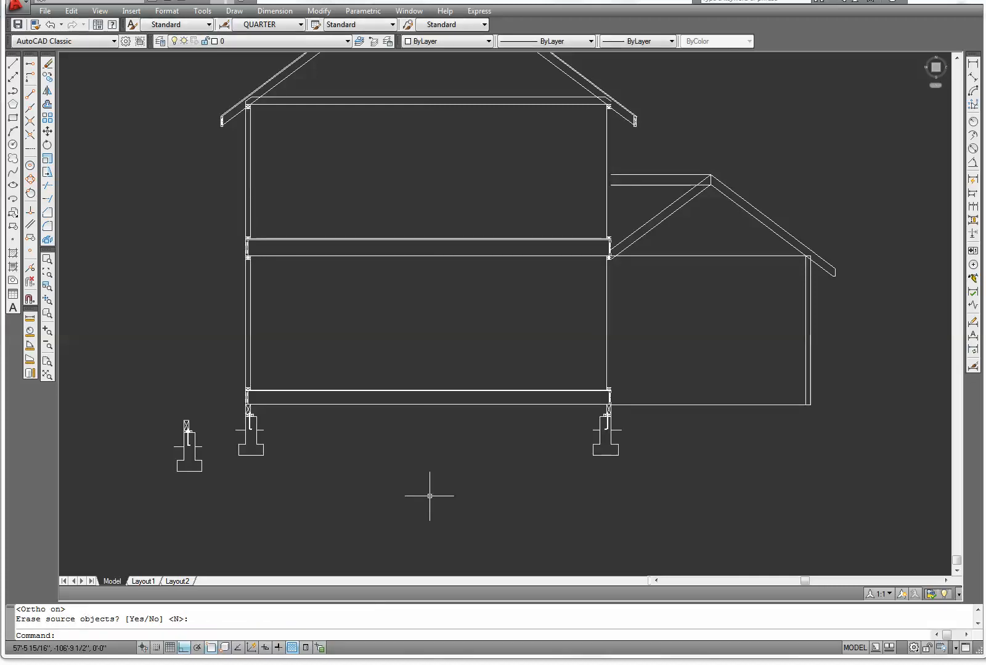
Step: Examine the mirrored right-side framing, especially where the second floor meets the side wing's roof
{"action": "scroll", "coordinate": [447, 390], "scroll_direction": "up", "scroll_amount": 5}
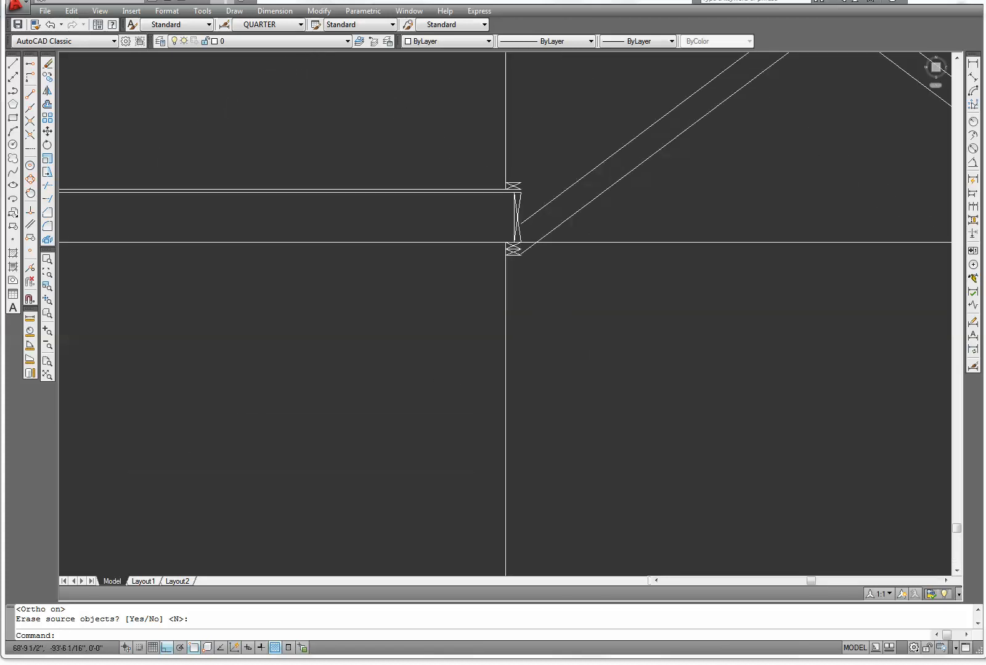
{"action": "scroll", "coordinate": [539, 302], "scroll_direction": "down", "scroll_amount": 2}
{"action": "scroll", "coordinate": [535, 305], "scroll_direction": "down", "scroll_amount": 2}
{"action": "scroll", "coordinate": [534, 306], "scroll_direction": "down", "scroll_amount": 3}
{"action": "scroll", "coordinate": [437, 257], "scroll_direction": "up", "scroll_amount": 3}
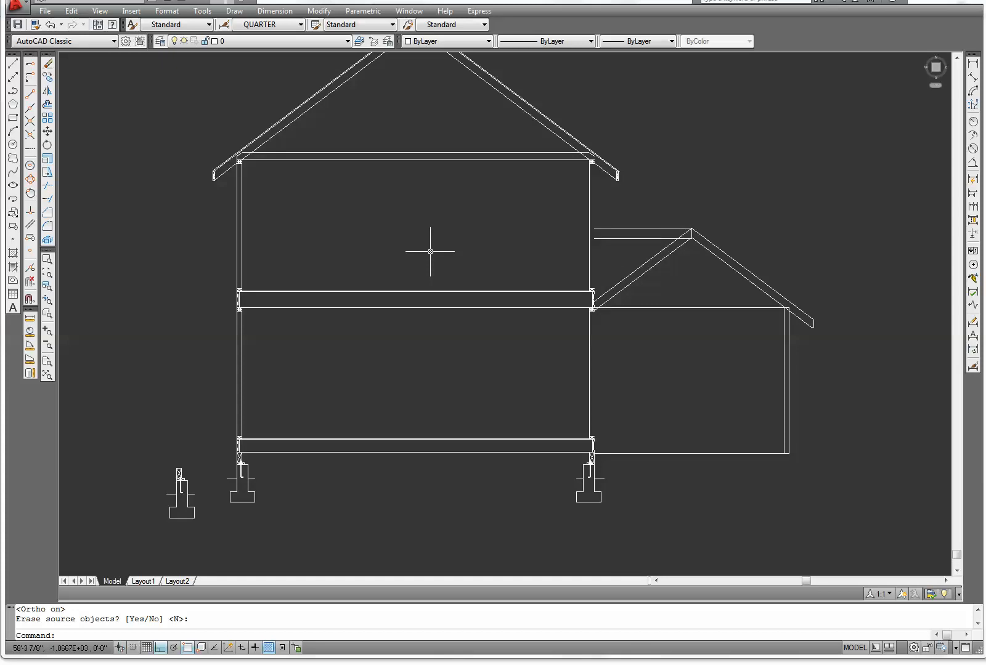
{"action": "middle_click_drag", "start_coordinate": [587, 401], "coordinate": [429, 427]}
{"action": "scroll", "coordinate": [438, 347], "scroll_direction": "up", "scroll_amount": 4}
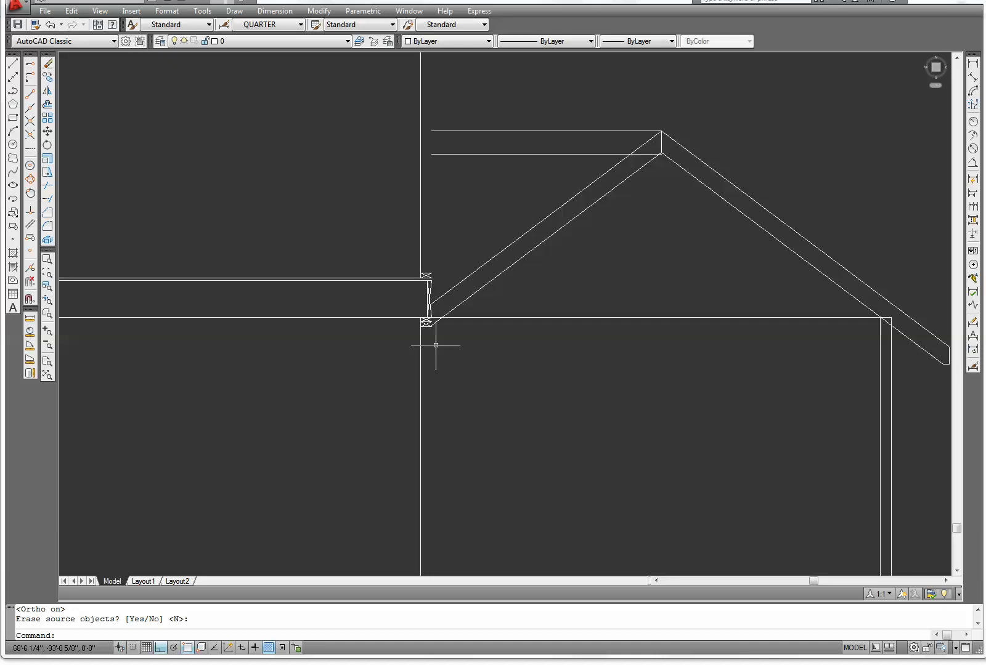
{"action": "mouse_move", "coordinate": [368, 213]}
{"action": "middle_mouse_down"}
{"action": "mouse_move", "coordinate": [349, 305]}
{"action": "mouse_move", "coordinate": [519, 278]}
{"action": "middle_mouse_up"}
{"action": "scroll", "coordinate": [348, 309], "scroll_direction": "down", "scroll_amount": 2}
{"action": "key", "text": "Escape"}
Step: Mirror the left wall's outer line about a vertical line through the midpoint of the ceiling joists' lower line, keeping the source
{"action": "middle_click_drag", "start_coordinate": [290, 277], "coordinate": [544, 267]}
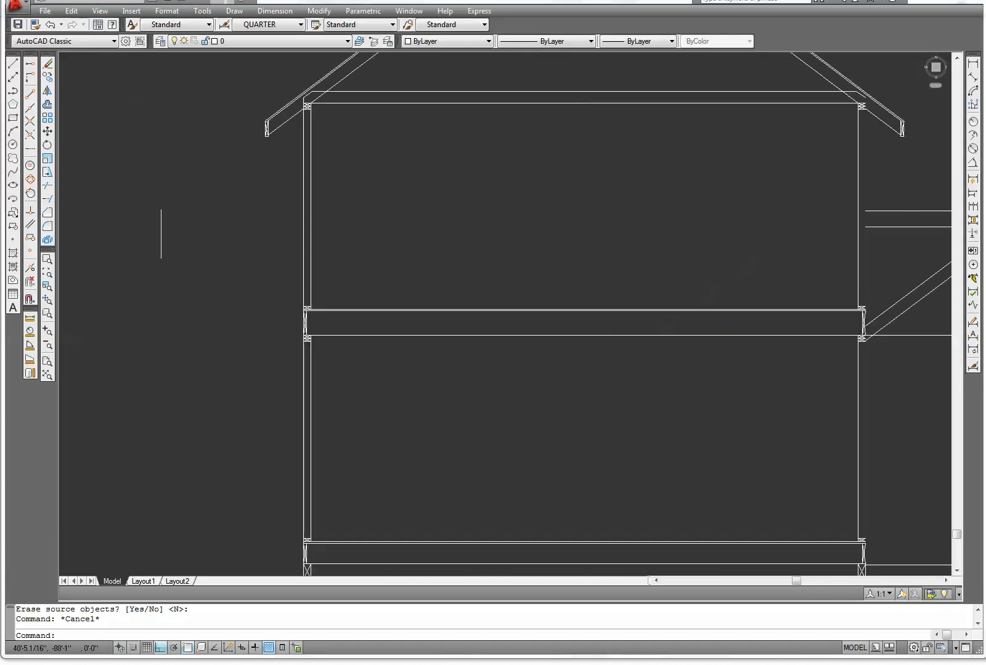
{"action": "left_click", "coordinate": [47, 91]}
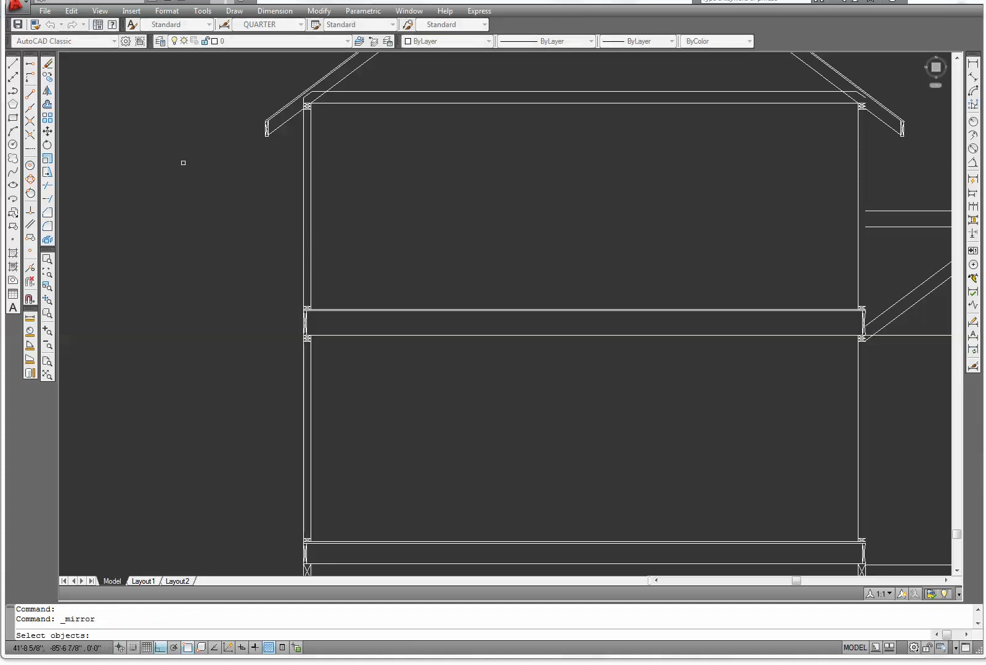
{"action": "left_click", "coordinate": [301, 208]}
{"action": "key", "text": "Return"}
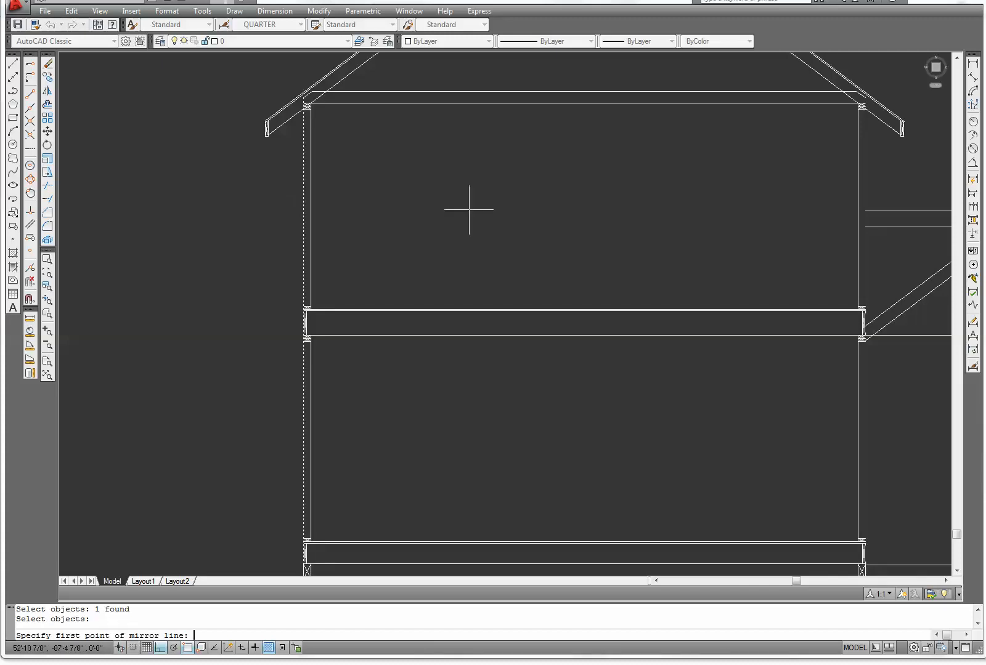
{"action": "left_click", "coordinate": [584, 103]}
{"action": "scroll", "coordinate": [585, 394], "scroll_direction": "down", "scroll_amount": 2}
{"action": "middle_click_drag", "start_coordinate": [587, 396], "coordinate": [543, 208]}
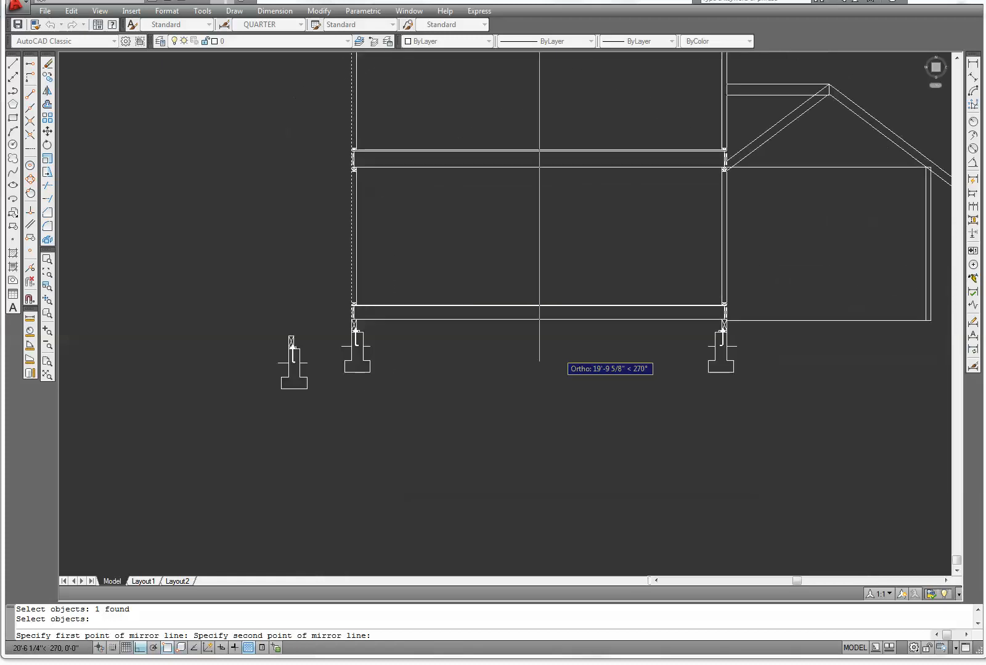
{"action": "left_click", "coordinate": [539, 408]}
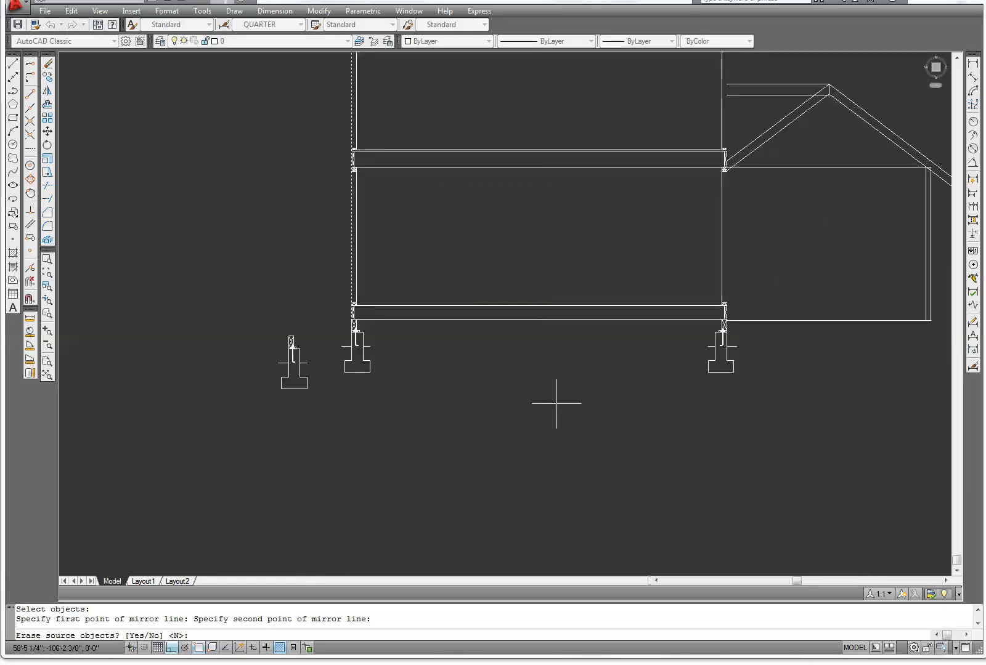
{"action": "key", "text": "Return"}
{"action": "mouse_move", "coordinate": [585, 250]}
{"action": "middle_mouse_down"}
{"action": "mouse_move", "coordinate": [475, 327]}
{"action": "mouse_move", "coordinate": [401, 436]}
{"action": "mouse_move", "coordinate": [433, 402]}
{"action": "middle_mouse_up"}
{"action": "key", "text": "Escape"}
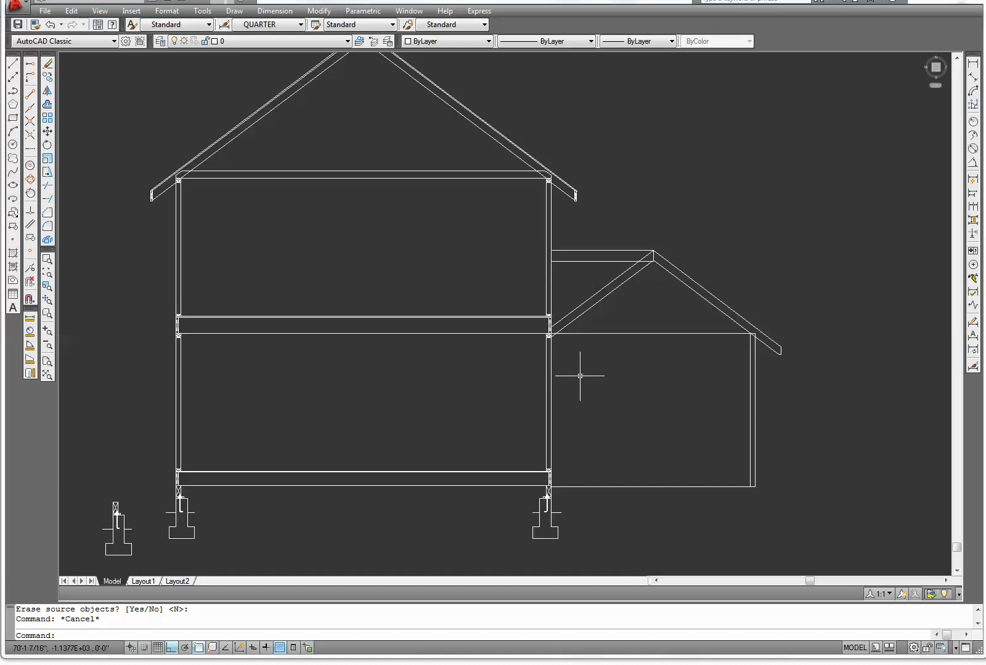
Step: With Ortho off, draw a short slanted helper line just above the main roof's ridge
{"action": "mouse_move", "coordinate": [464, 255]}
{"action": "middle_mouse_down"}
{"action": "mouse_move", "coordinate": [385, 386]}
{"action": "mouse_move", "coordinate": [397, 461]}
{"action": "middle_mouse_up"}
{"action": "scroll", "coordinate": [378, 322], "scroll_direction": "up", "scroll_amount": 5}
{"action": "scroll", "coordinate": [397, 461], "scroll_direction": "up", "scroll_amount": 1}
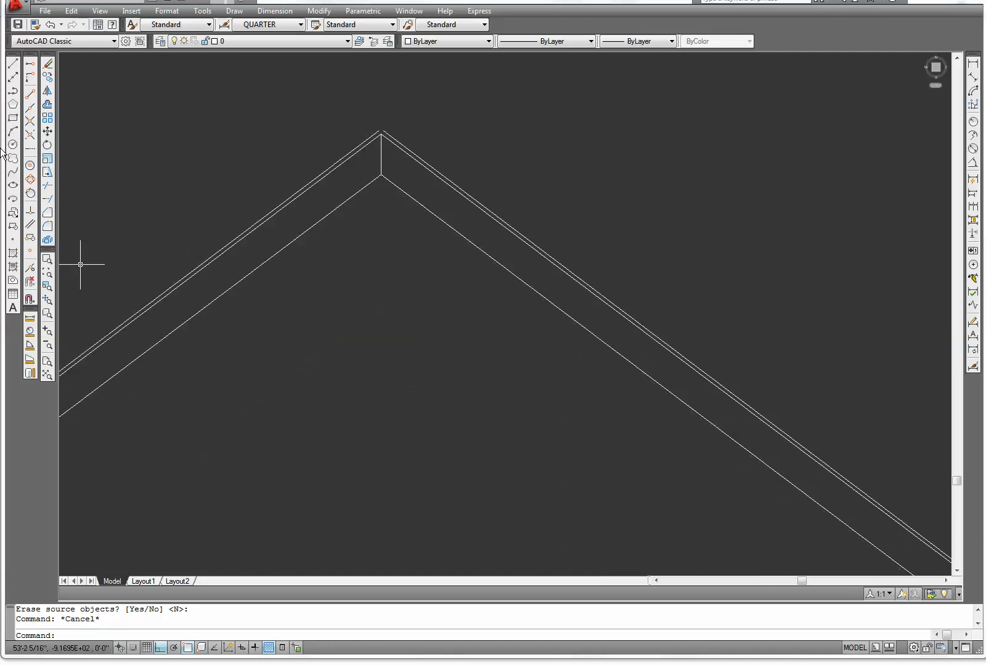
{"action": "key", "text": "F8"}
{"action": "left_click", "coordinate": [13, 63]}
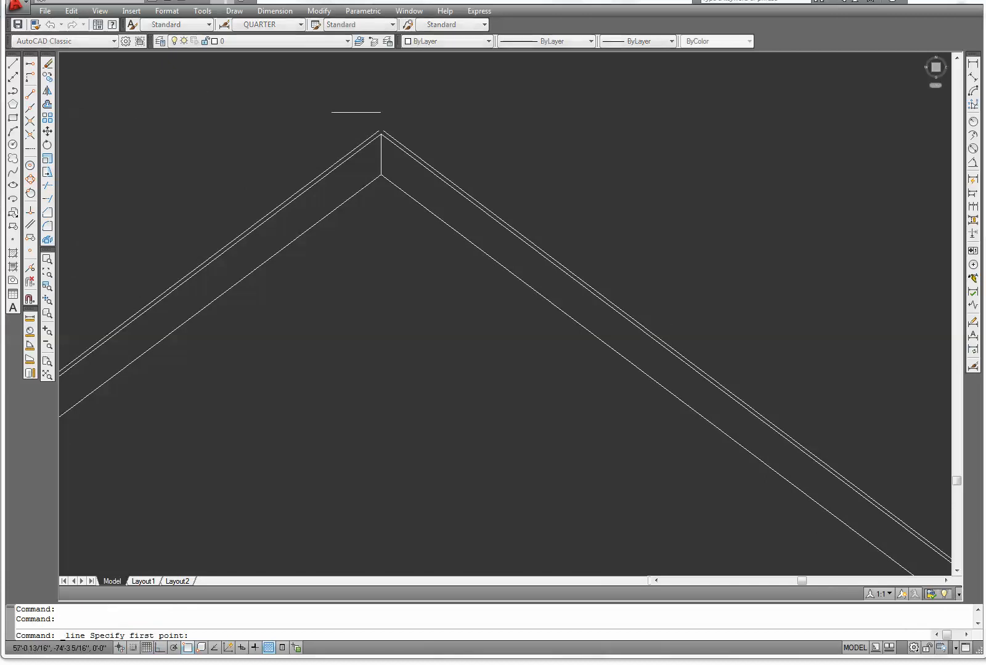
{"action": "left_click", "coordinate": [369, 87]}
{"action": "left_click", "coordinate": [287, 119]}
{"action": "right_click", "coordinate": [287, 119]}
{"action": "left_click", "coordinate": [298, 127]}
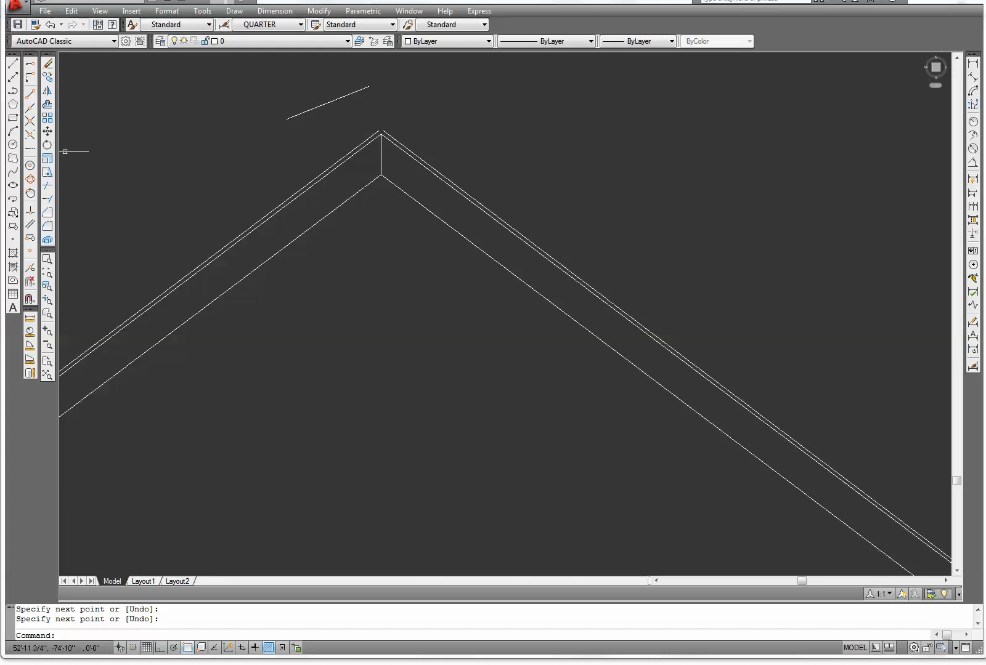
Step: Extend the right roof sheathing line up to the helper line and the left sheathing line to meet it at the ridge
{"action": "left_click", "coordinate": [48, 200]}
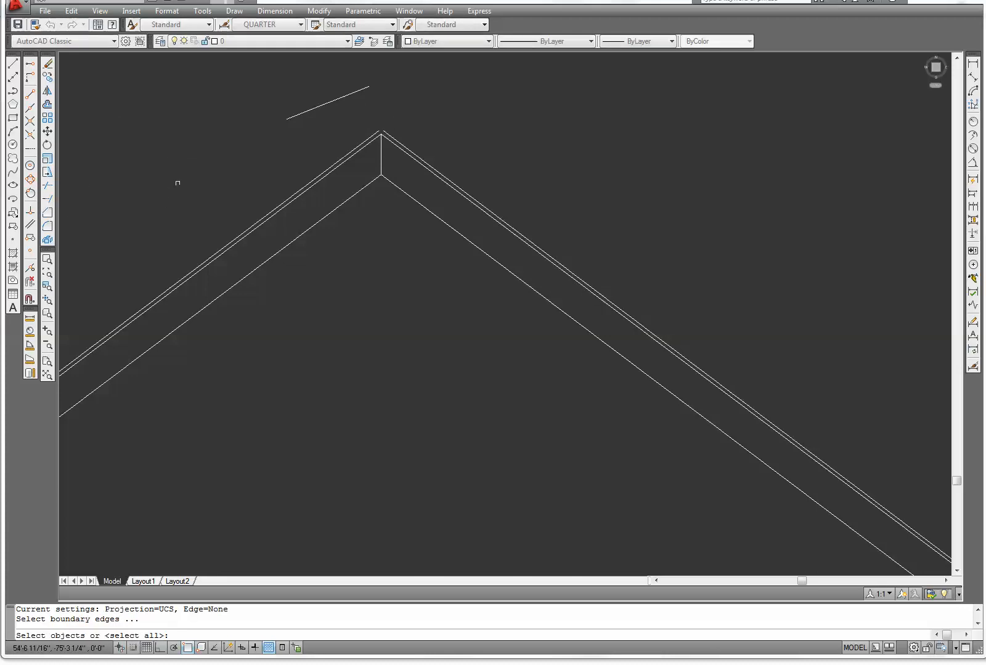
{"action": "key", "text": "Return"}
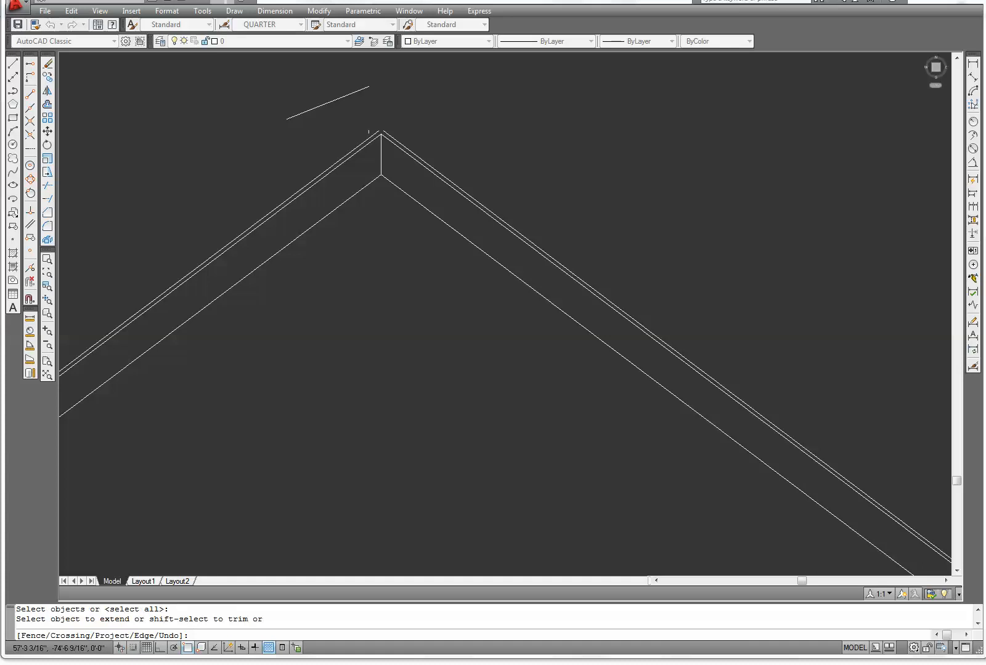
{"action": "left_click", "coordinate": [389, 131]}
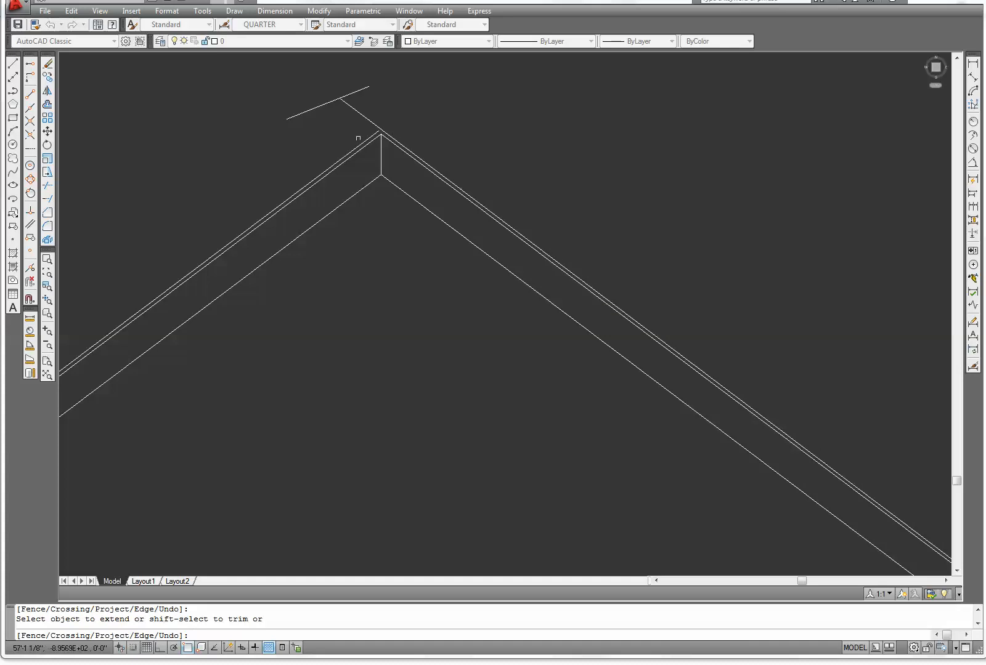
{"action": "right_click", "coordinate": [307, 134]}
{"action": "left_click", "coordinate": [327, 143]}
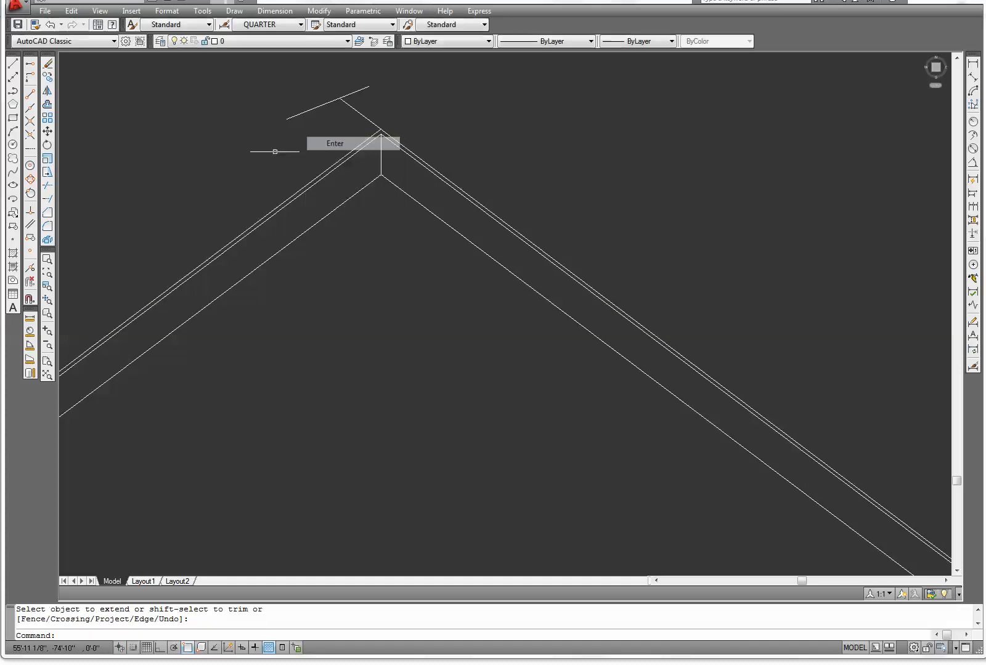
Step: Trim the right sheathing line's overrun past the ridge and erase the slanted helper line
{"action": "left_click", "coordinate": [48, 186]}
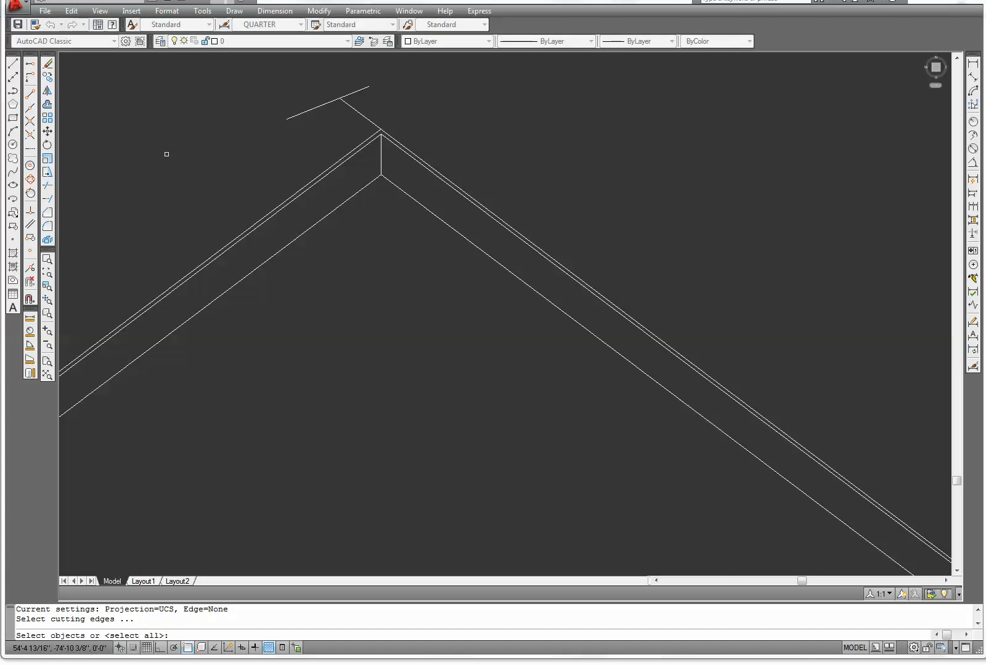
{"action": "key", "text": "Return"}
{"action": "left_click", "coordinate": [368, 119]}
{"action": "right_click", "coordinate": [448, 100]}
{"action": "left_click", "coordinate": [464, 105]}
{"action": "left_click_drag", "start_coordinate": [419, 106], "coordinate": [308, 83]}
{"action": "right_click", "coordinate": [262, 92]}
{"action": "left_click", "coordinate": [289, 165]}
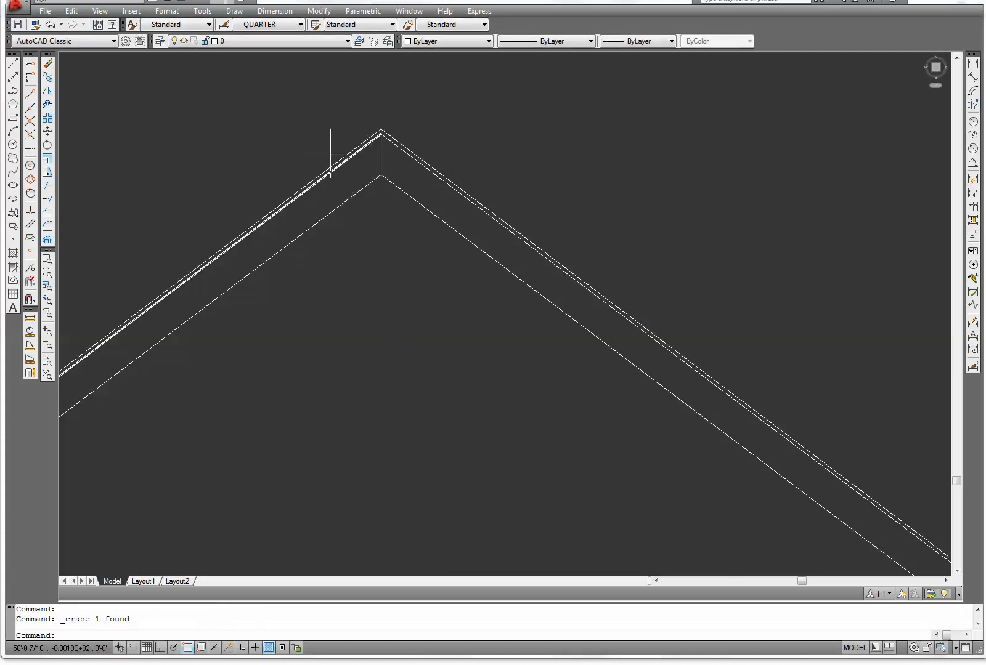
Step: Replace the vertical line at the ridge with a 7.5-inch line drawn straight down from the rafters' top intersection, with Ortho on
{"action": "scroll", "coordinate": [320, 145], "scroll_direction": "up", "scroll_amount": 3}
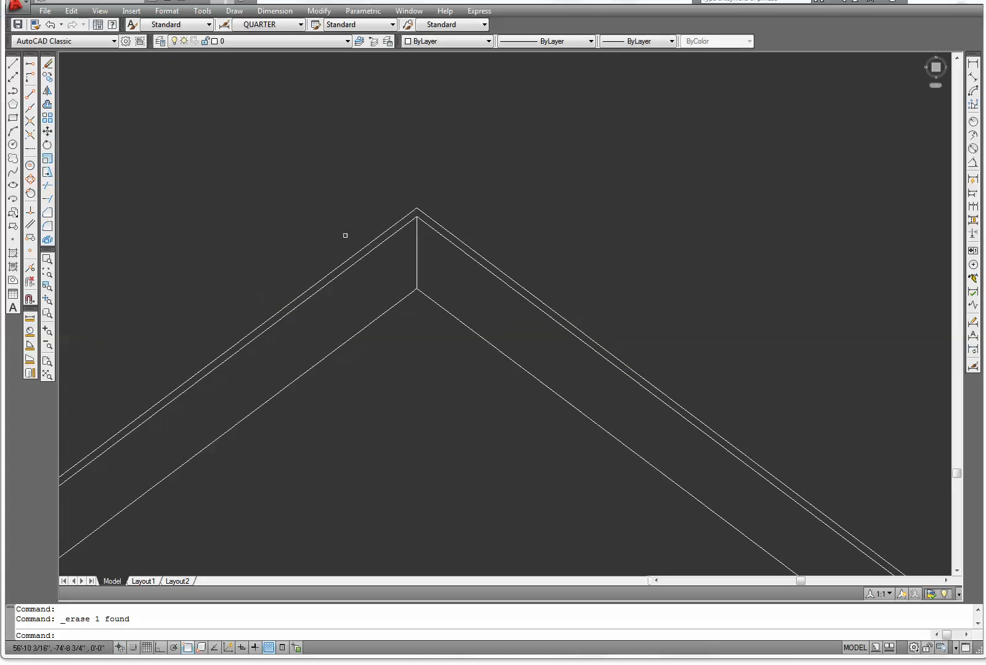
{"action": "left_click", "coordinate": [416, 261]}
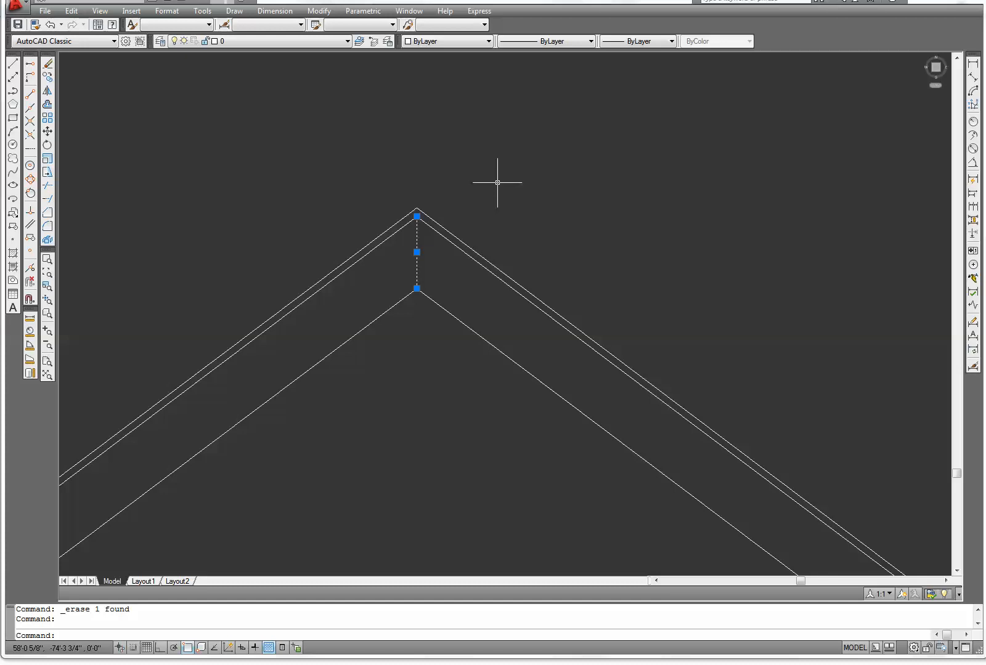
{"action": "key", "text": "Delete"}
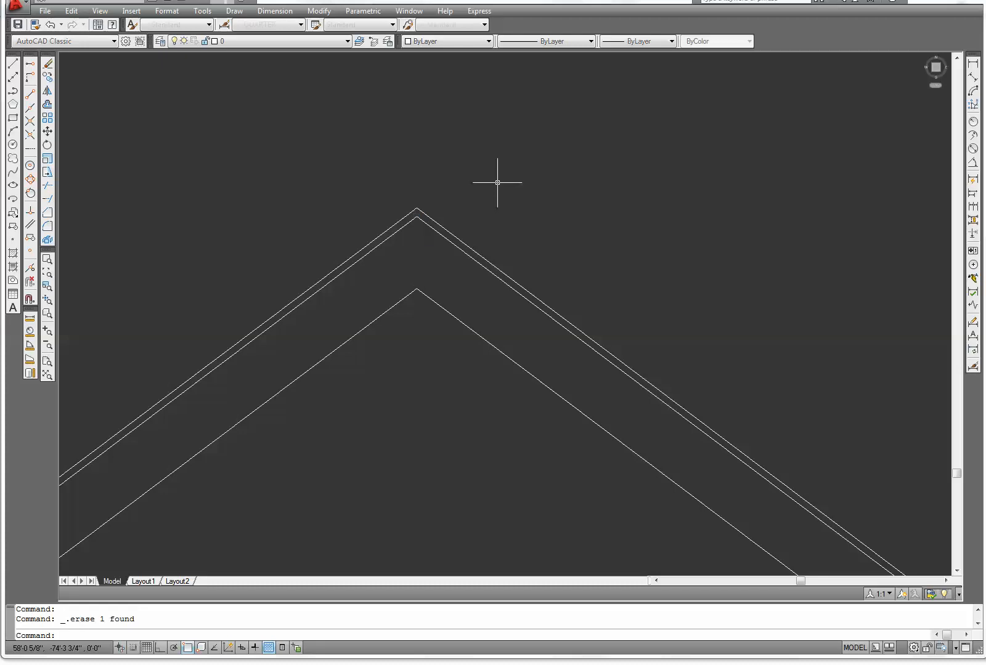
{"action": "left_click", "coordinate": [12, 64]}
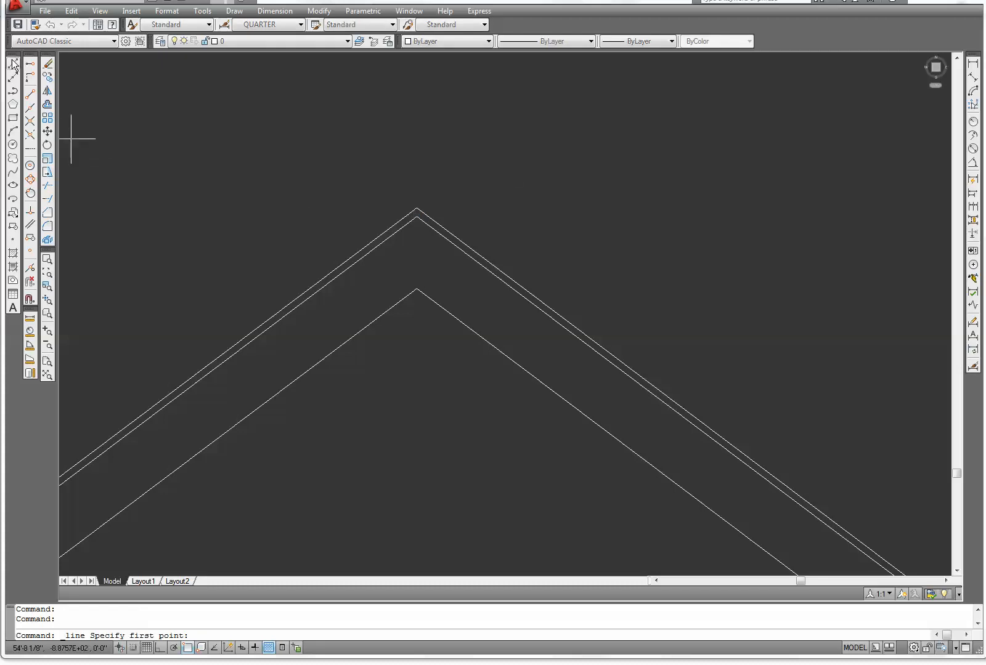
{"action": "left_click", "coordinate": [416, 216]}
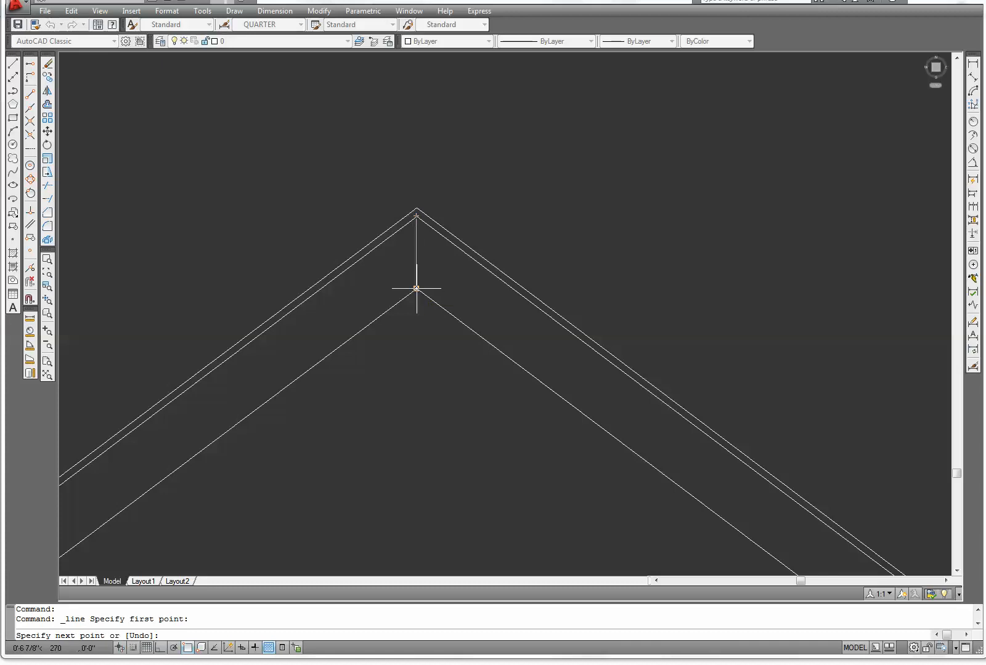
{"action": "key", "text": "F8"}
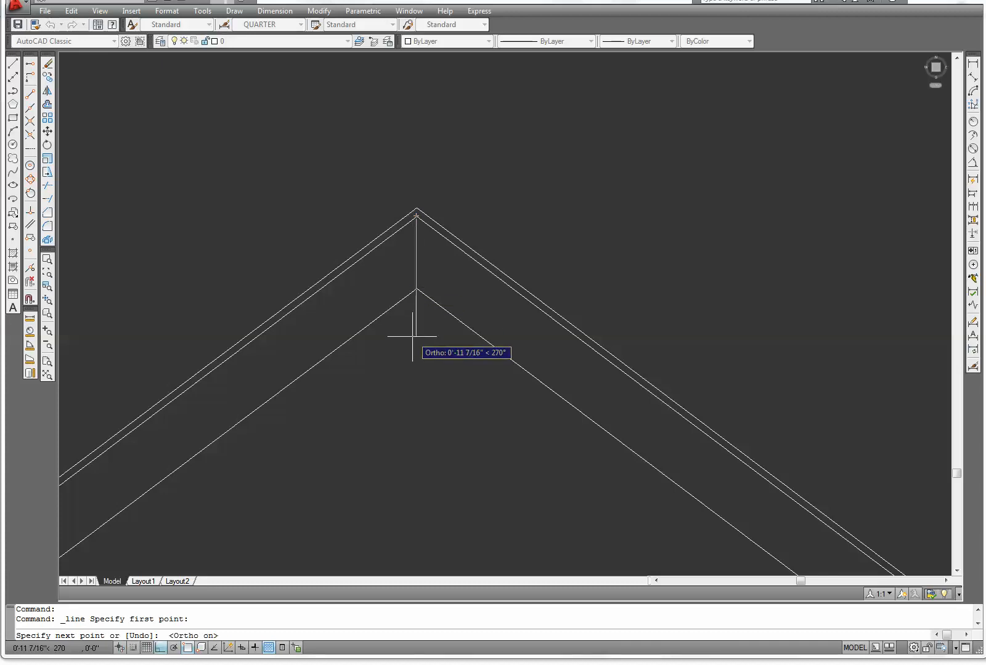
{"action": "key", "text": "Return"}
{"action": "key", "text": "Escape"}
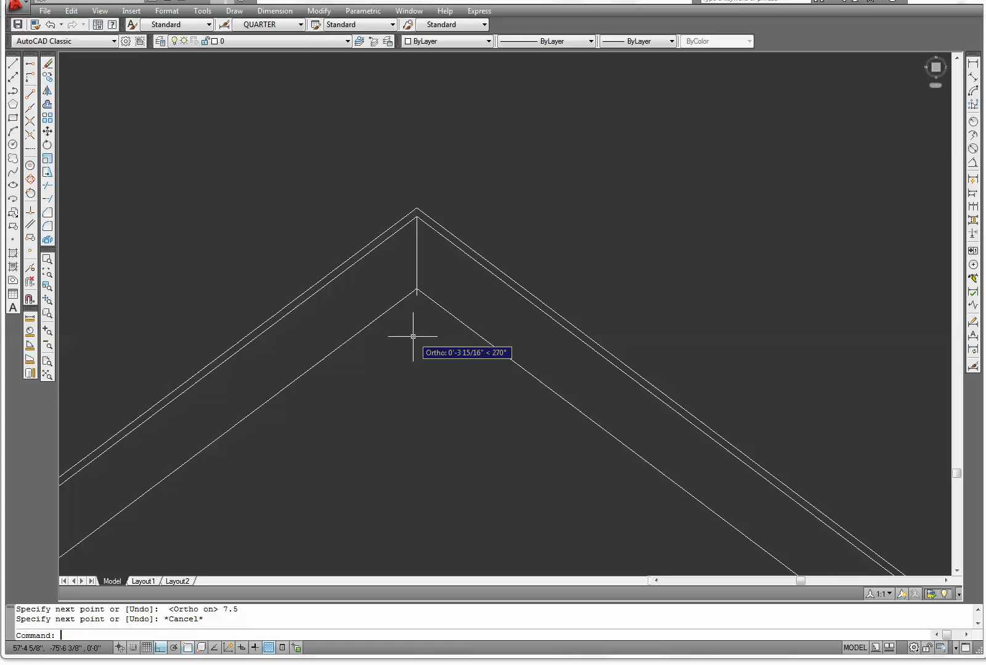
Step: Offset the vertical ridge line .75 inch to both sides for the ridge board's faces
{"action": "scroll", "coordinate": [370, 215], "scroll_direction": "up", "scroll_amount": 5}
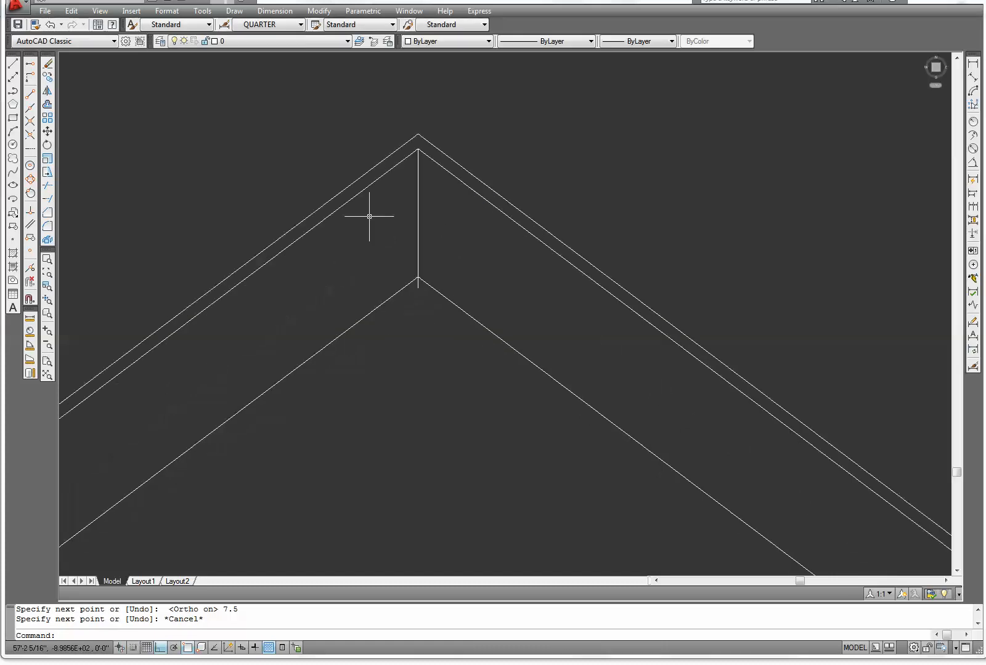
{"action": "left_click", "coordinate": [48, 104]}
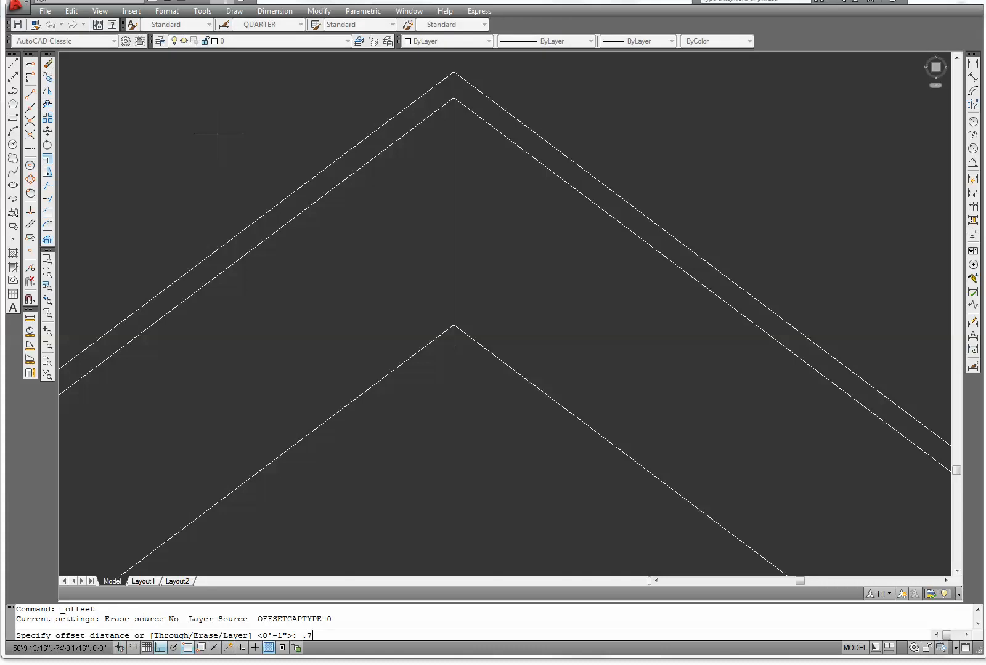
{"action": "key", "text": "Return"}
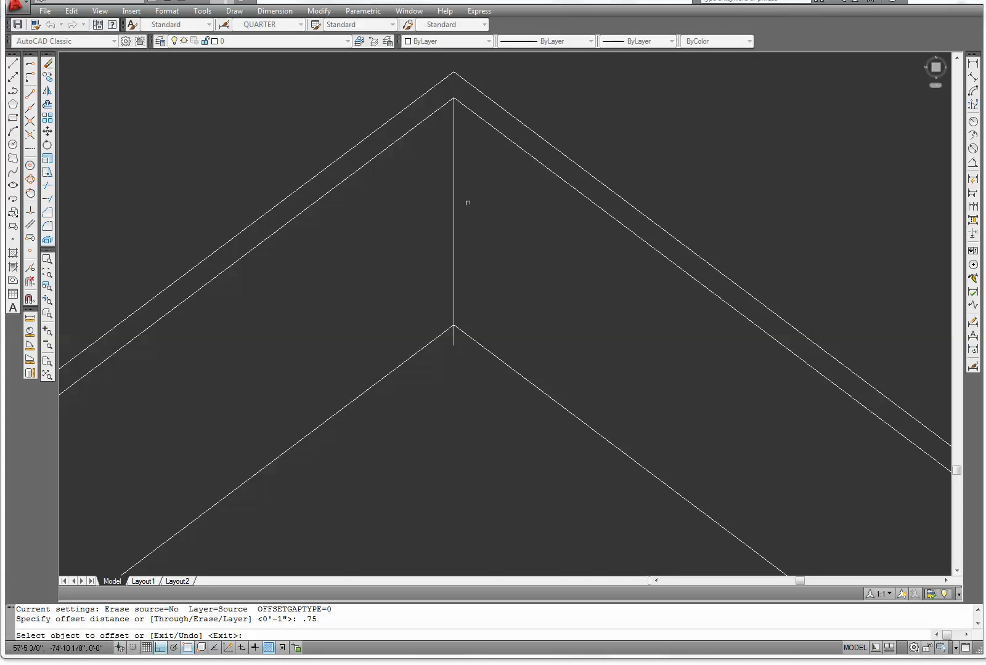
{"action": "left_click", "coordinate": [452, 209]}
{"action": "left_click", "coordinate": [542, 222]}
{"action": "left_click", "coordinate": [453, 220]}
{"action": "left_click", "coordinate": [382, 238]}
{"action": "right_click", "coordinate": [381, 240]}
{"action": "left_click", "coordinate": [388, 249]}
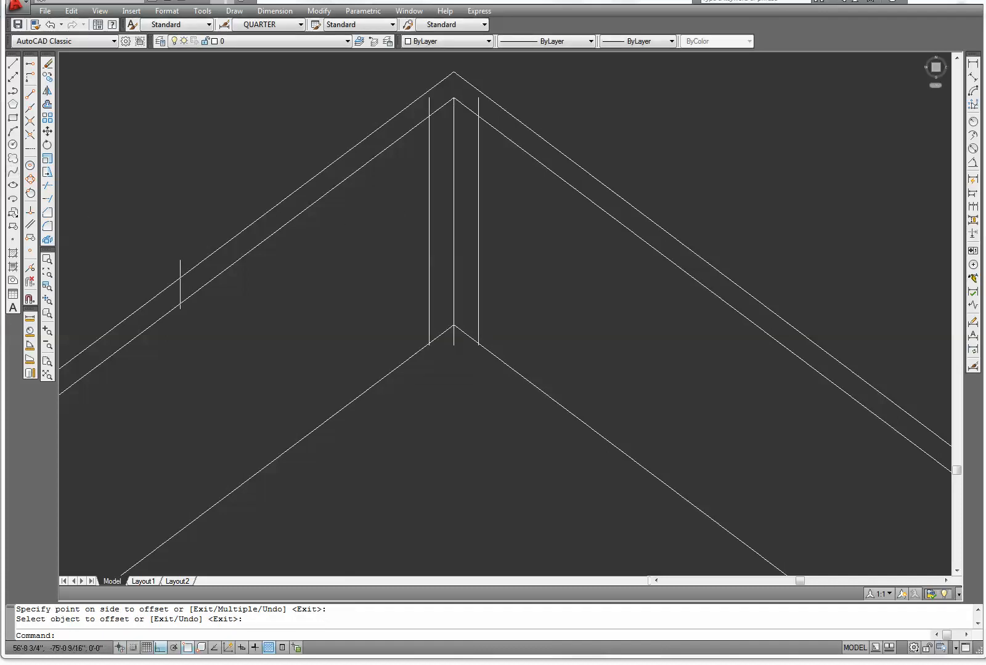
Step: Close the ridge board's bottom with a horizontal line between the lower ends of its two side lines
{"action": "scroll", "coordinate": [280, 281], "scroll_direction": "up", "scroll_amount": 3}
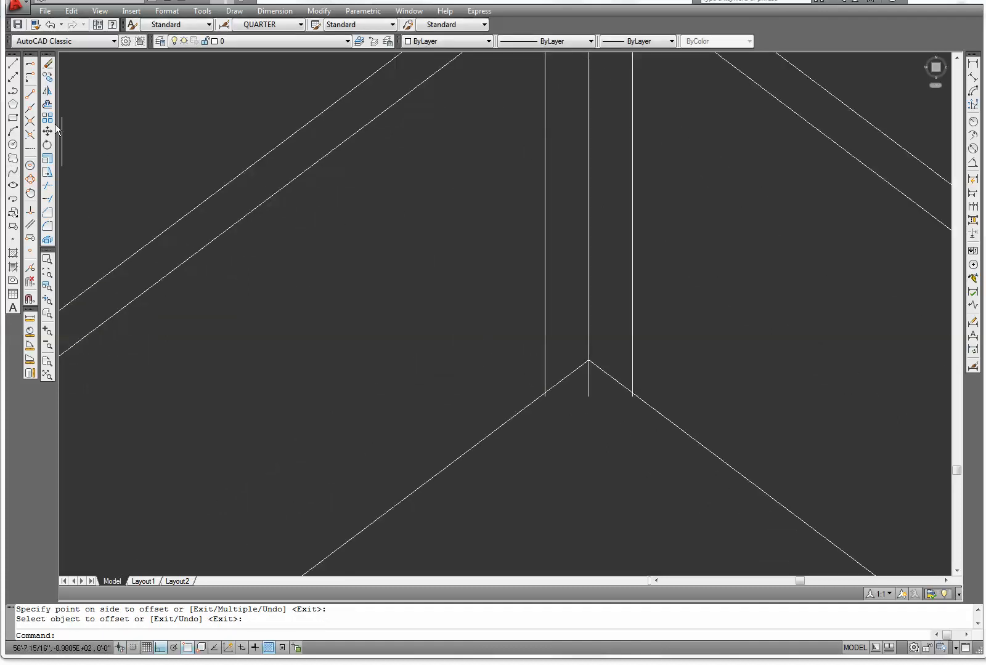
{"action": "left_click", "coordinate": [12, 62]}
{"action": "left_click", "coordinate": [544, 396]}
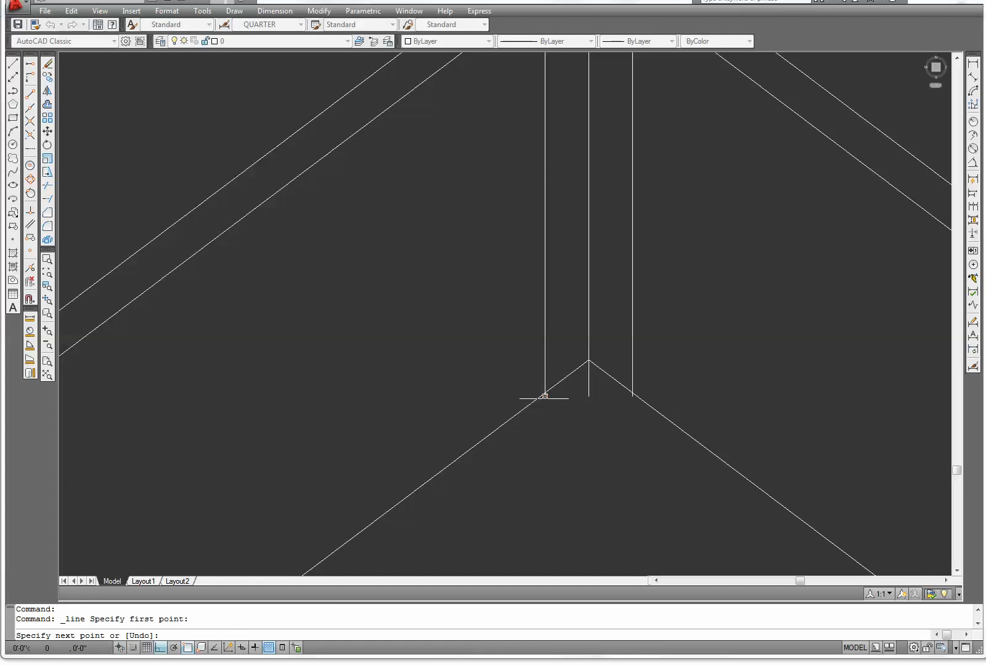
{"action": "left_click", "coordinate": [632, 396]}
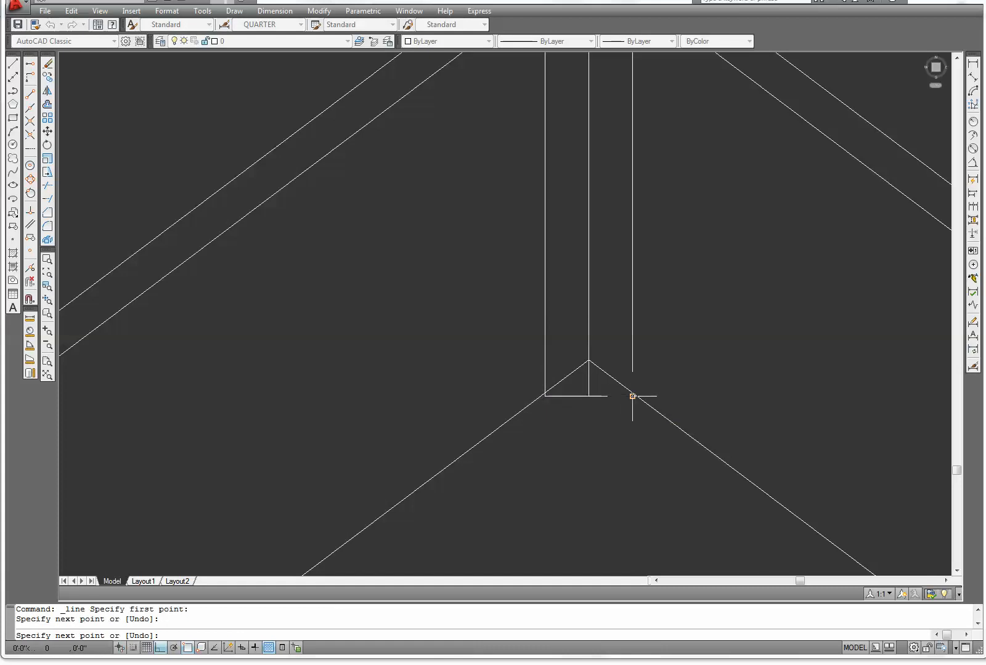
{"action": "right_click", "coordinate": [632, 396]}
{"action": "left_click", "coordinate": [656, 406]}
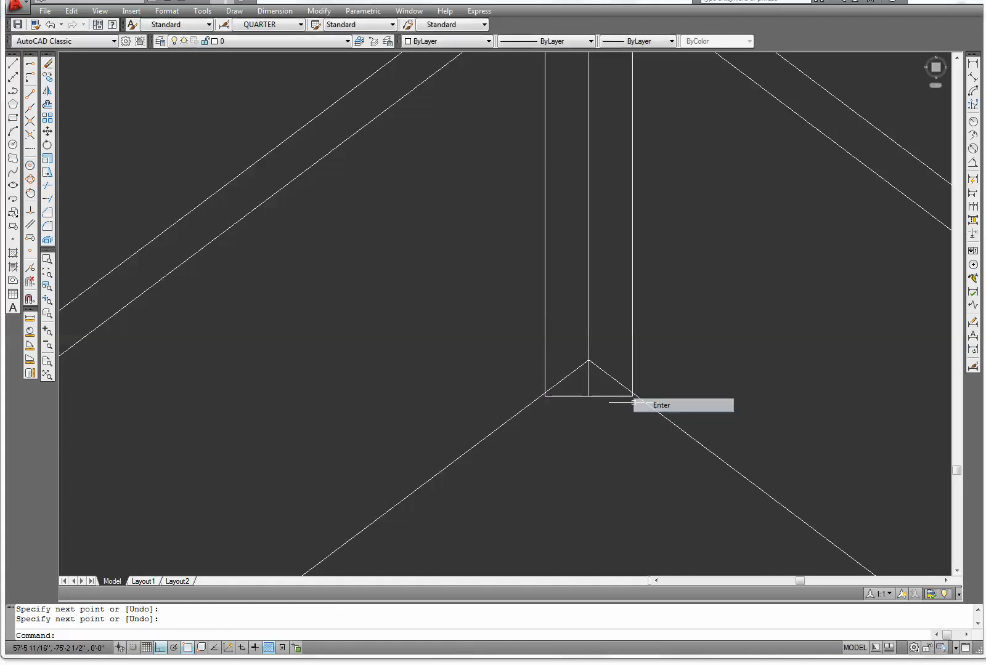
Step: Trim the lower rafter lines inside the ridge board and the board's side lines above the rafters' top edges
{"action": "left_click", "coordinate": [48, 187]}
{"action": "key", "text": "Return"}
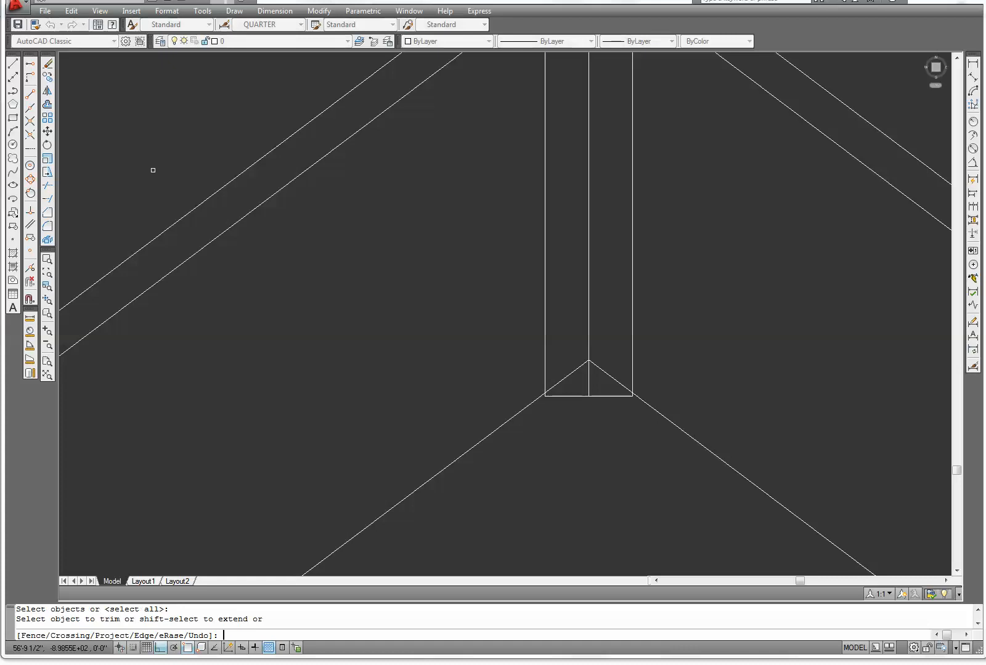
{"action": "left_click", "coordinate": [622, 387]}
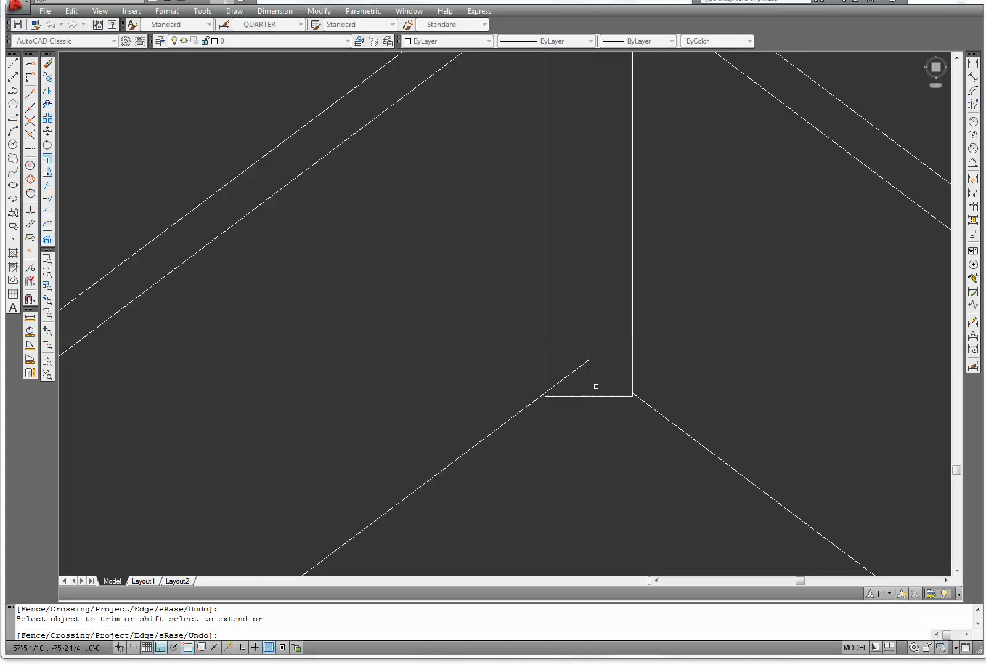
{"action": "left_click", "coordinate": [574, 370]}
{"action": "middle_click_drag", "start_coordinate": [616, 254], "coordinate": [592, 555]}
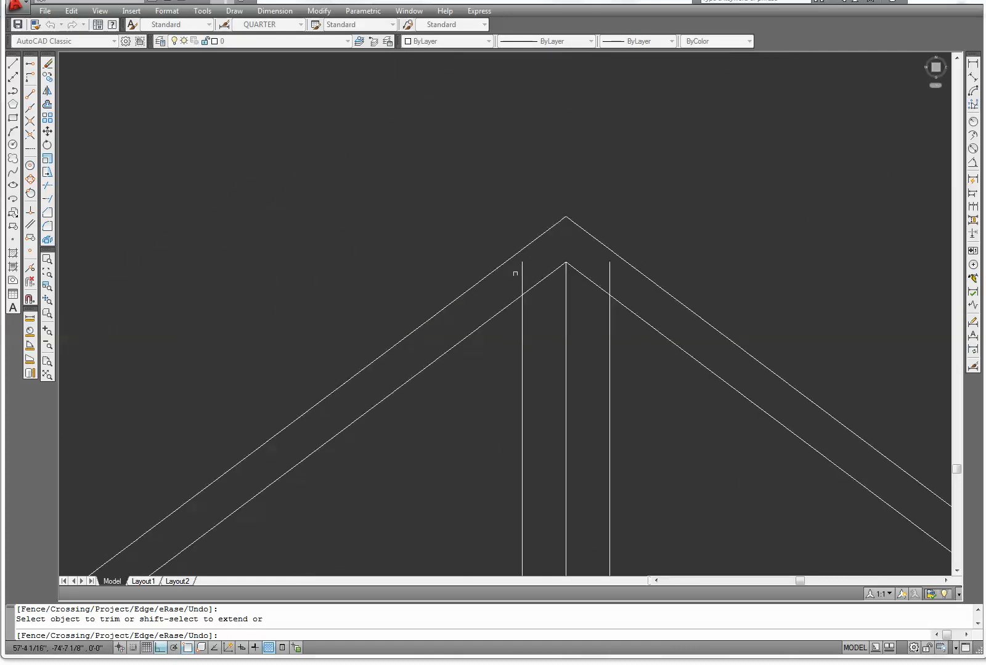
{"action": "left_click", "coordinate": [522, 271]}
{"action": "left_click", "coordinate": [609, 274]}
{"action": "key", "text": "Escape"}
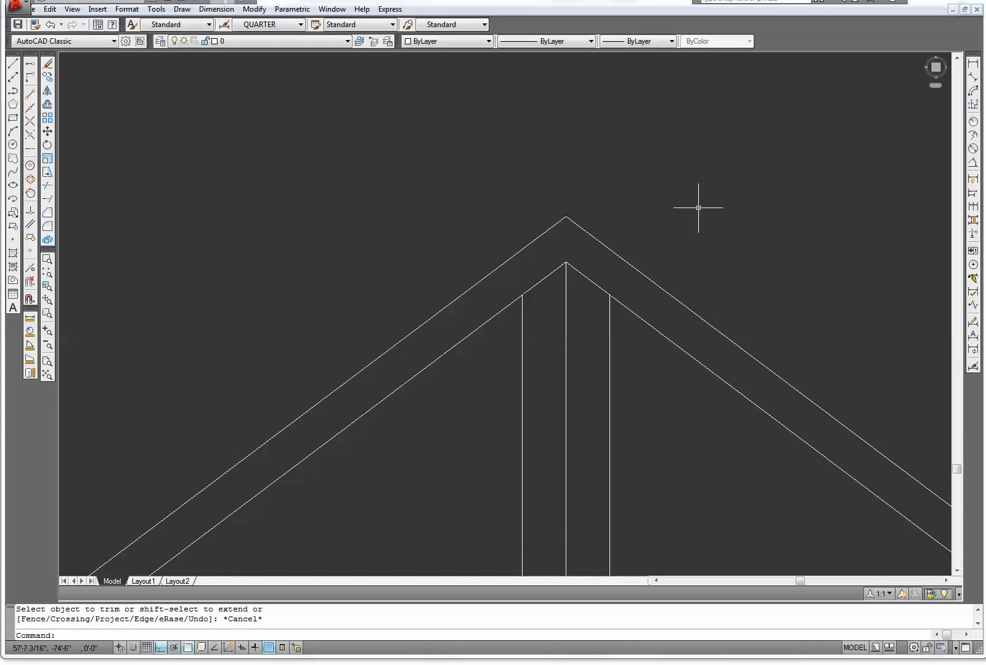
{"action": "scroll", "coordinate": [716, 376], "scroll_direction": "down", "scroll_amount": 1}
{"action": "mouse_move", "coordinate": [715, 376]}
{"action": "middle_mouse_down"}
{"action": "mouse_move", "coordinate": [585, 297]}
{"action": "mouse_move", "coordinate": [581, 273]}
{"action": "middle_mouse_up"}
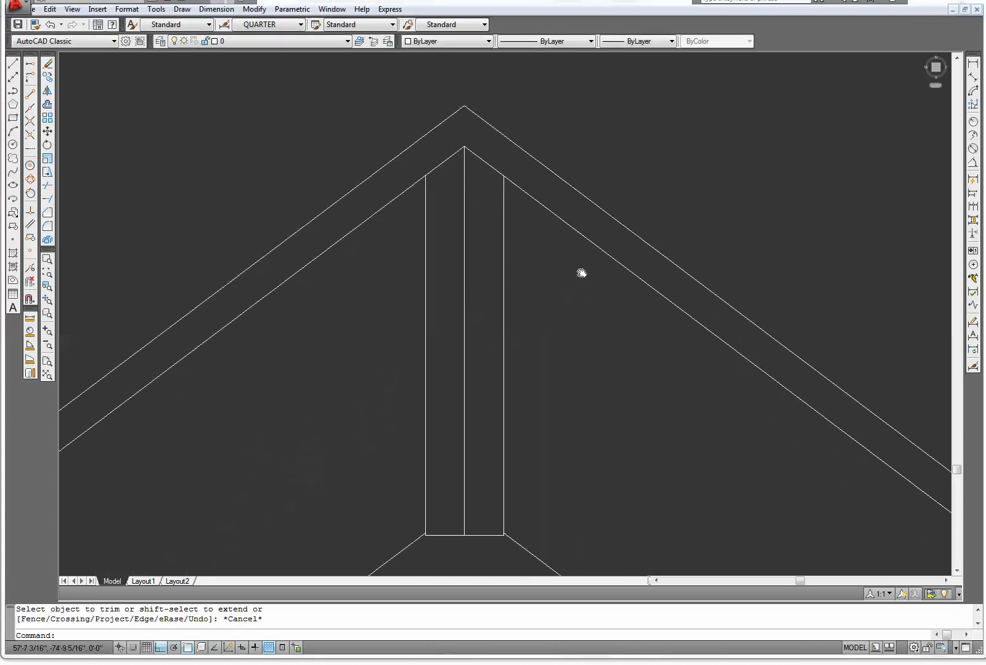
Step: Erase the ridge board's center line and draw a short vertical line from the sheathing peak to the rafters' top intersection
{"action": "left_click", "coordinate": [464, 304]}
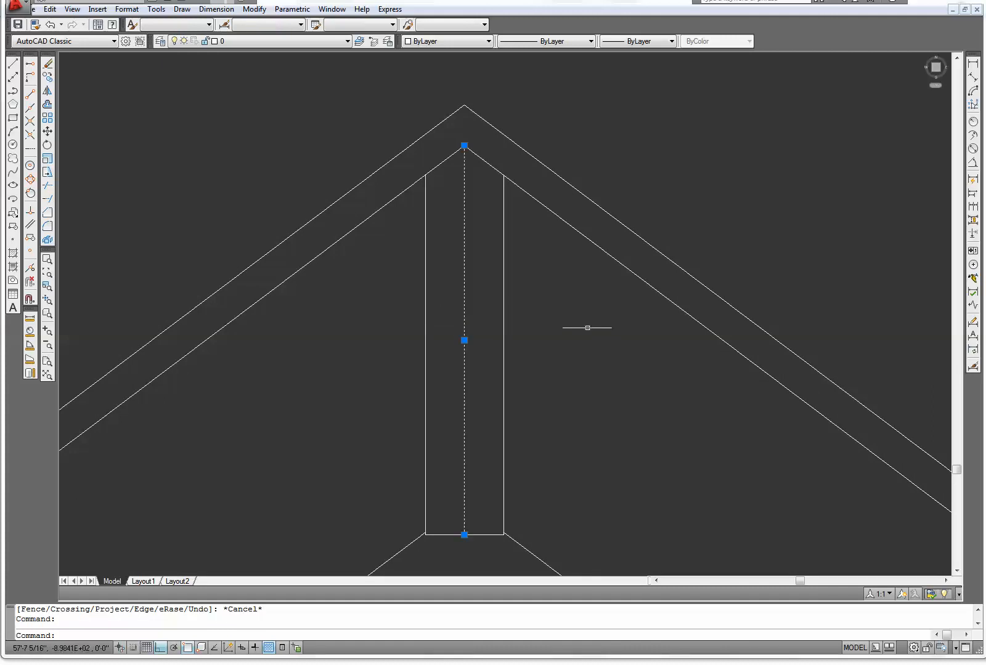
{"action": "key", "text": "Delete"}
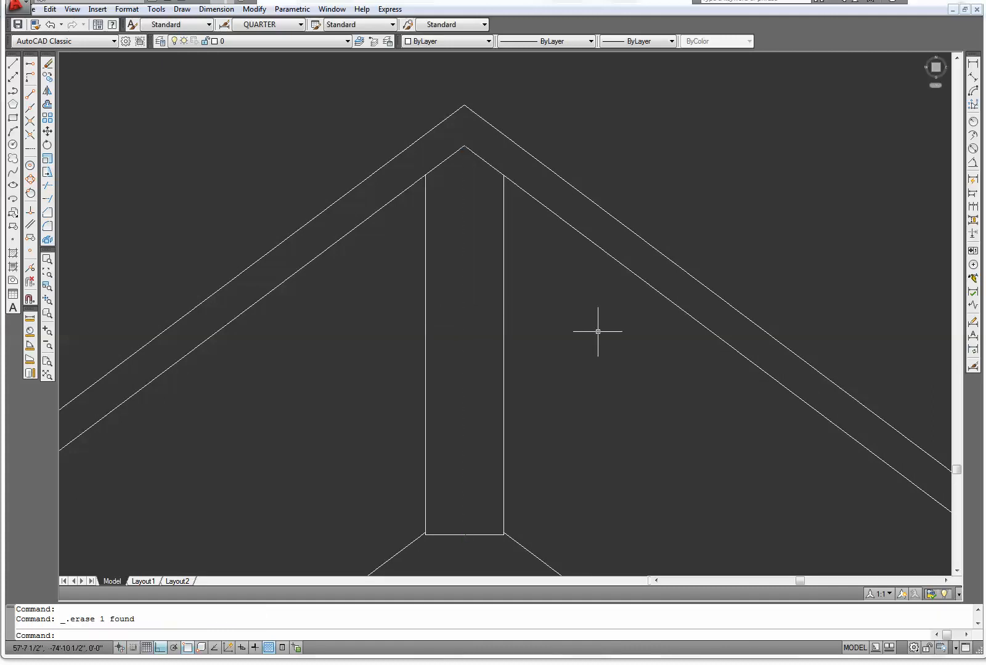
{"action": "left_click", "coordinate": [12, 63]}
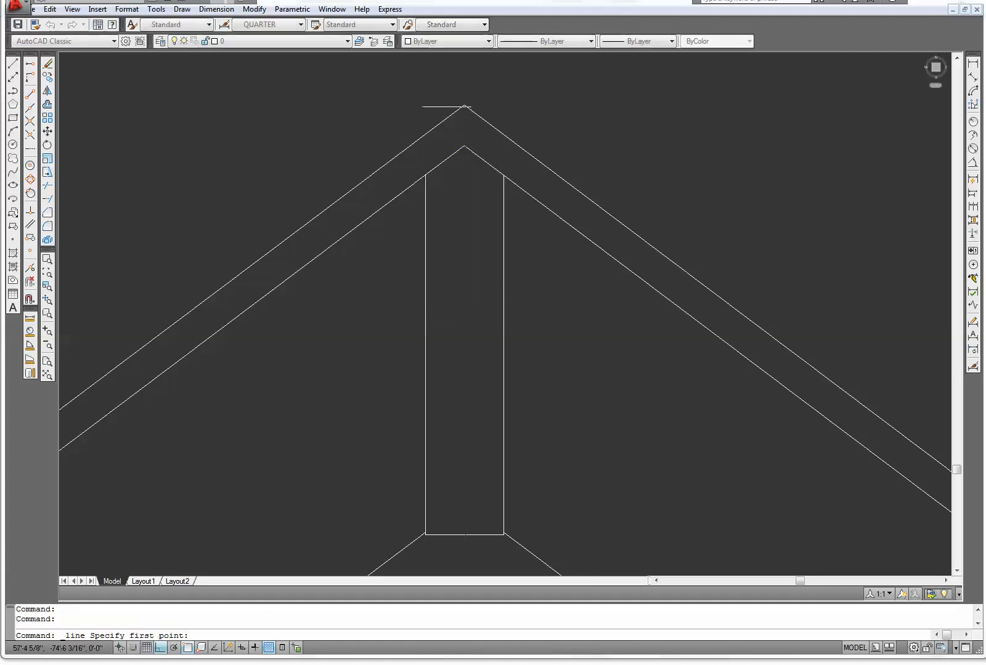
{"action": "left_click", "coordinate": [464, 105]}
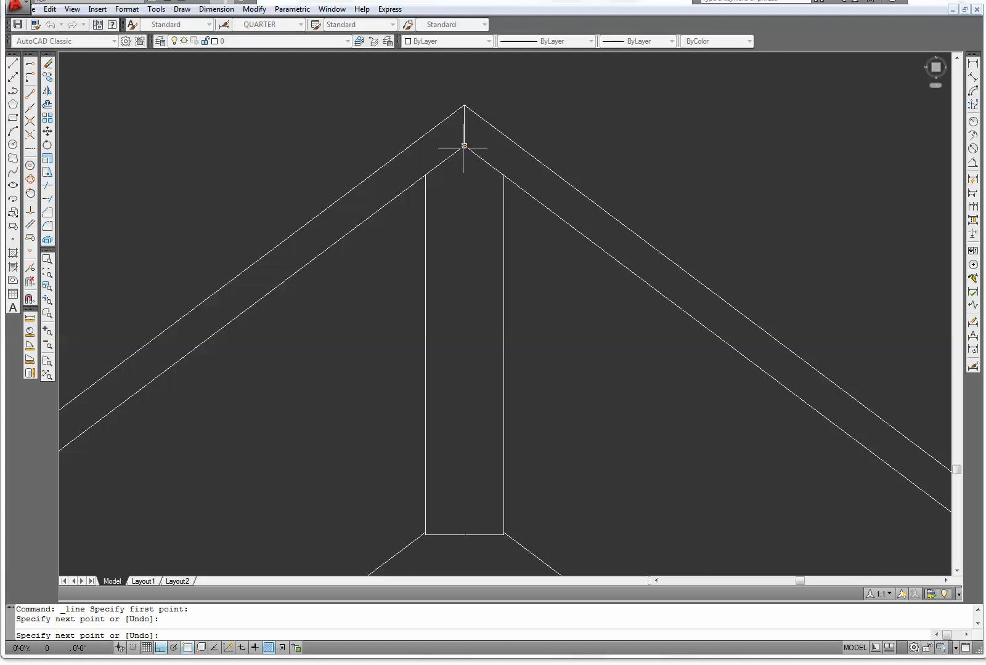
{"action": "left_click", "coordinate": [464, 146]}
{"action": "right_click", "coordinate": [464, 148]}
{"action": "left_click", "coordinate": [490, 157]}
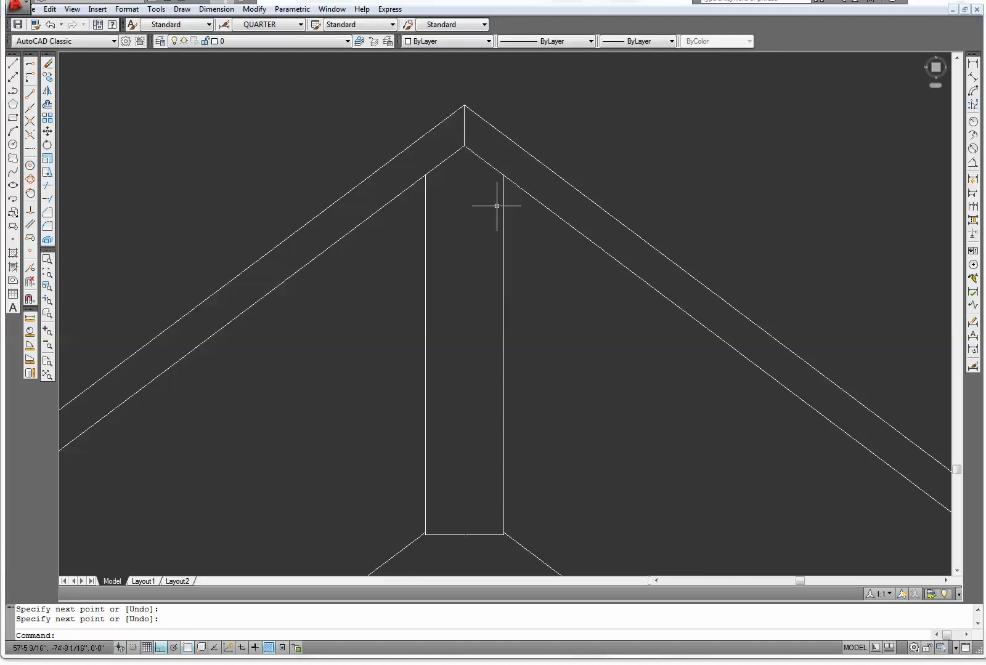
Step: Draw two crossing diagonal lines between the ridge board's opposite corners, with Ortho off
{"action": "scroll", "coordinate": [510, 232], "scroll_direction": "down", "scroll_amount": 8}
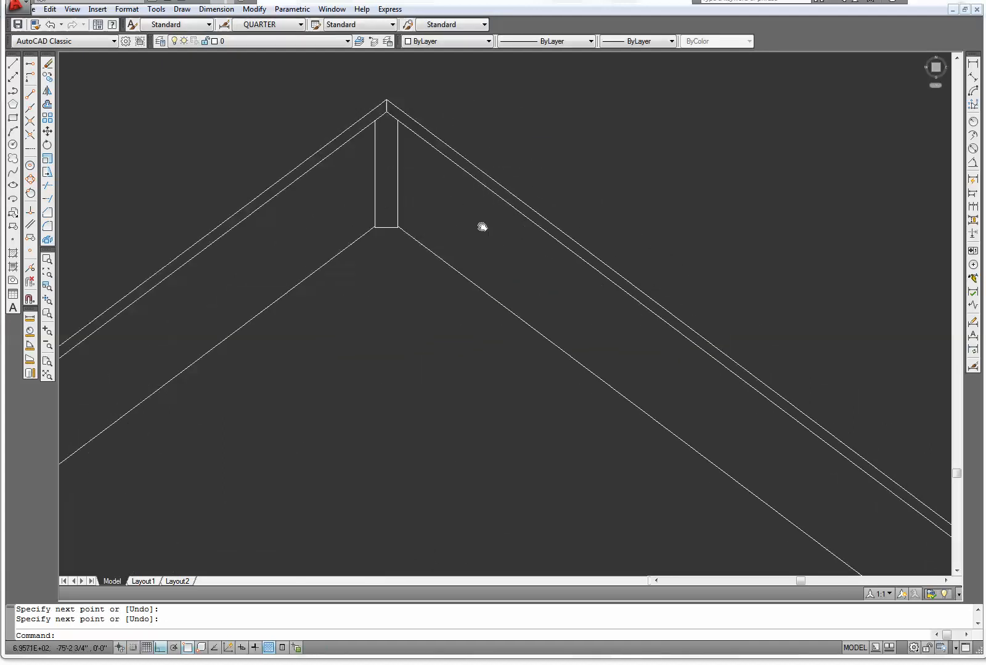
{"action": "scroll", "coordinate": [398, 251], "scroll_direction": "up", "scroll_amount": 5}
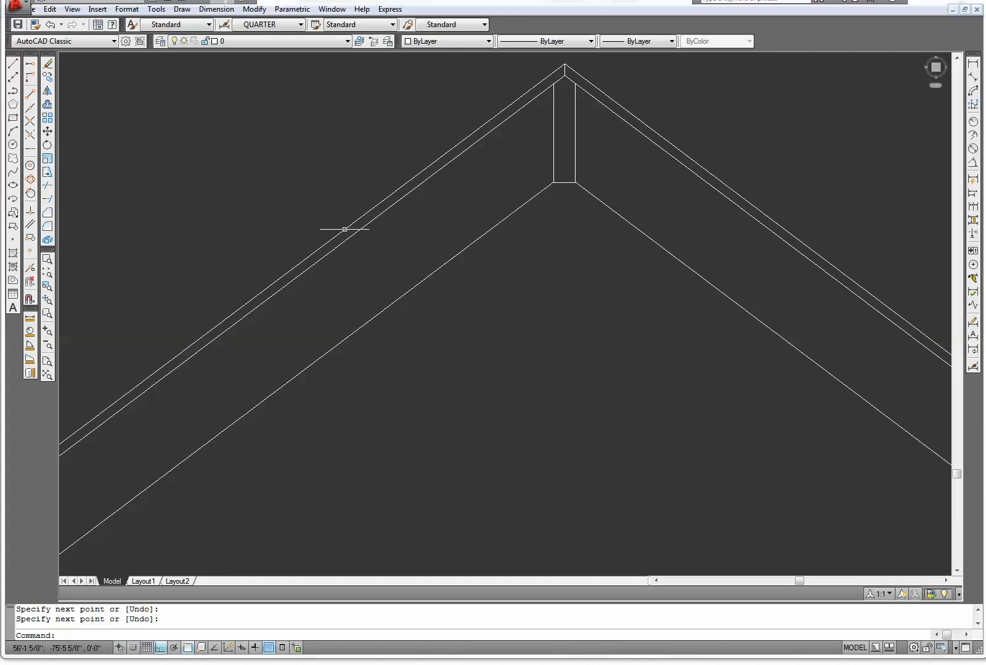
{"action": "left_click", "coordinate": [12, 63]}
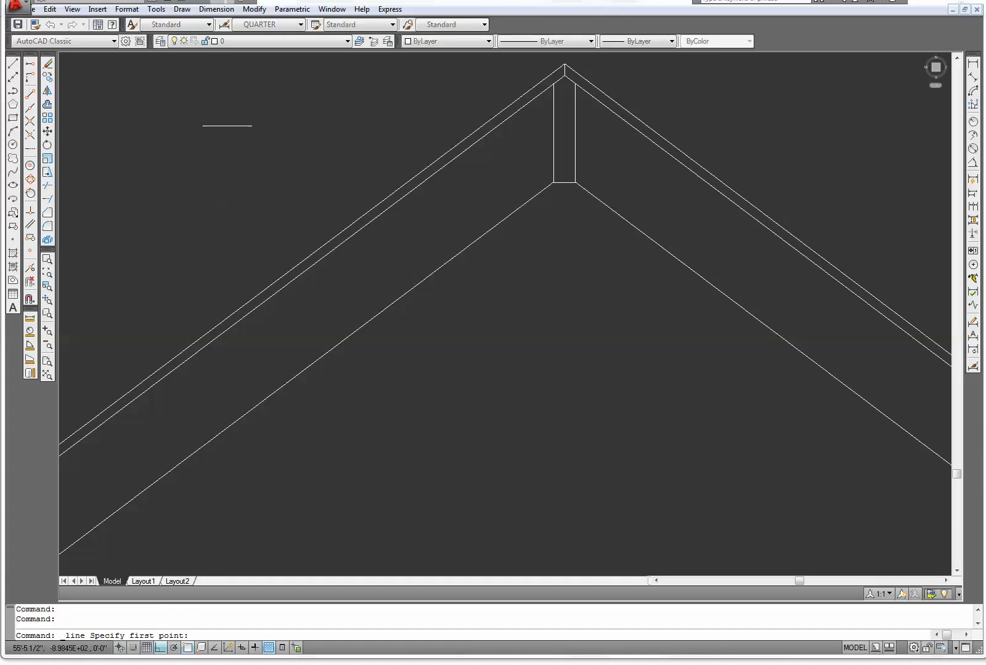
{"action": "left_click", "coordinate": [553, 82]}
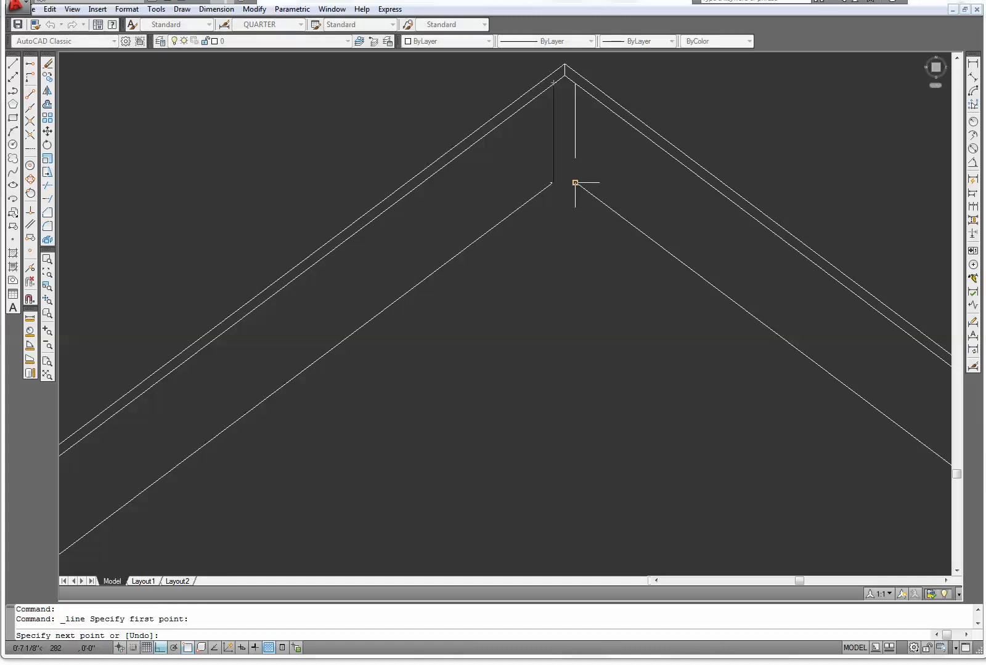
{"action": "key", "text": "F8"}
{"action": "left_click", "coordinate": [575, 182]}
{"action": "right_click", "coordinate": [575, 182]}
{"action": "left_click", "coordinate": [604, 190]}
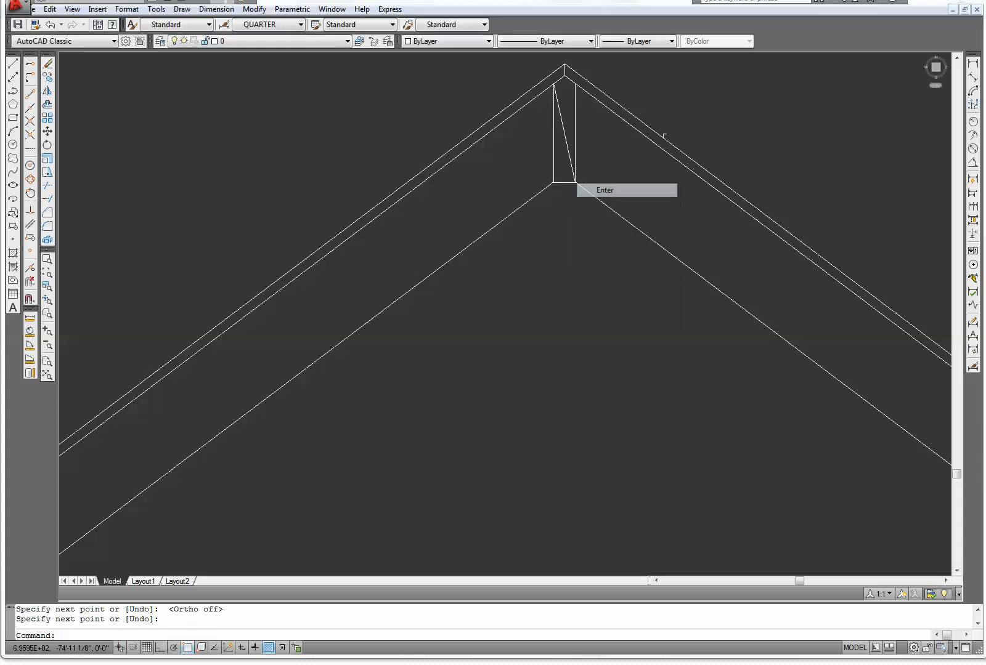
{"action": "right_click", "coordinate": [721, 99]}
{"action": "left_click", "coordinate": [743, 106]}
{"action": "left_click", "coordinate": [574, 83]}
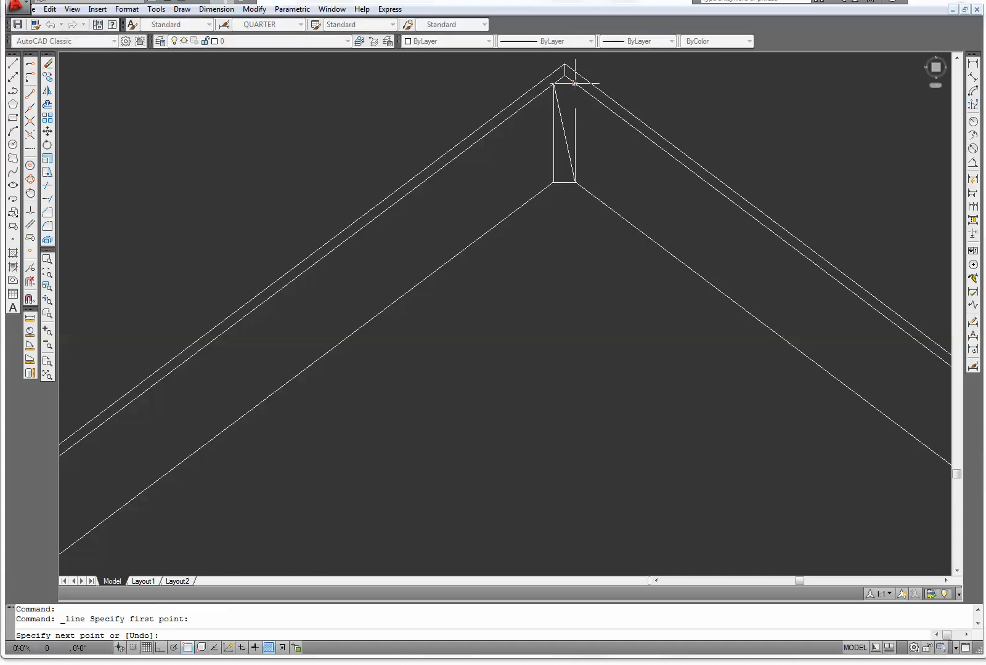
{"action": "left_click", "coordinate": [553, 183]}
{"action": "right_click", "coordinate": [554, 185]}
{"action": "left_click", "coordinate": [578, 191]}
Step: Erase the vertical and horizontal end lines at the tail of the lower roof's outer rafter
{"action": "scroll", "coordinate": [574, 271], "scroll_direction": "down", "scroll_amount": 2}
{"action": "scroll", "coordinate": [575, 275], "scroll_direction": "down", "scroll_amount": 3}
{"action": "middle_click_drag", "start_coordinate": [571, 352], "coordinate": [216, 261]}
{"action": "scroll", "coordinate": [302, 303], "scroll_direction": "down", "scroll_amount": 3}
{"action": "middle_click_drag", "start_coordinate": [491, 495], "coordinate": [343, 11]}
{"action": "scroll", "coordinate": [530, 286], "scroll_direction": "up", "scroll_amount": 1}
{"action": "middle_click_drag", "start_coordinate": [394, 238], "coordinate": [460, 190]}
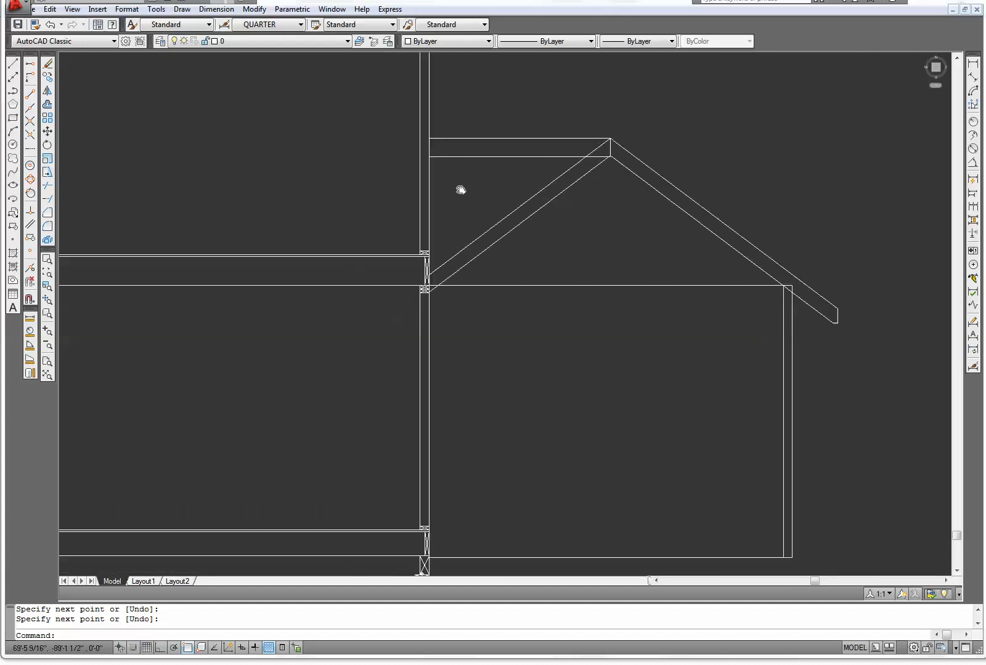
{"action": "scroll", "coordinate": [460, 190], "scroll_direction": "up", "scroll_amount": 1}
{"action": "middle_click_drag", "start_coordinate": [668, 268], "coordinate": [506, 356]}
{"action": "scroll", "coordinate": [796, 471], "scroll_direction": "up", "scroll_amount": 3}
{"action": "left_click", "coordinate": [782, 460]}
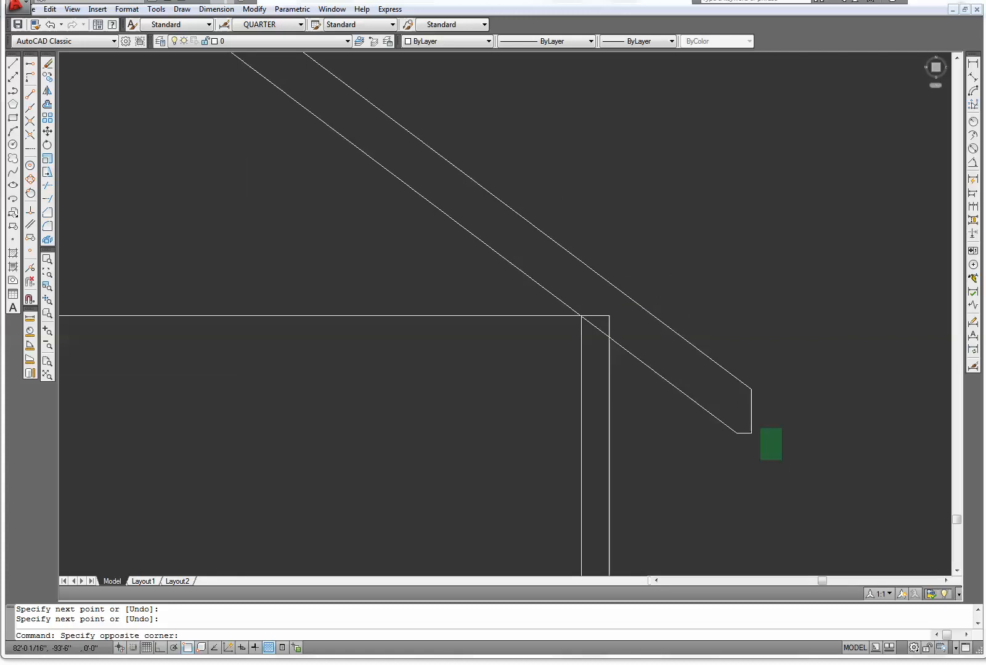
{"action": "left_click", "coordinate": [745, 414]}
{"action": "key", "text": "Delete"}
Step: Copy the upper eave's crossed fascia board and short rafter tail line onto the end of the lower roof's outer rafter
{"action": "scroll", "coordinate": [758, 302], "scroll_direction": "down", "scroll_amount": 3}
{"action": "mouse_move", "coordinate": [732, 285]}
{"action": "middle_mouse_down"}
{"action": "mouse_move", "coordinate": [524, 205]}
{"action": "mouse_move", "coordinate": [451, 286]}
{"action": "mouse_move", "coordinate": [473, 455]}
{"action": "middle_mouse_up"}
{"action": "scroll", "coordinate": [258, 213], "scroll_direction": "up", "scroll_amount": 3}
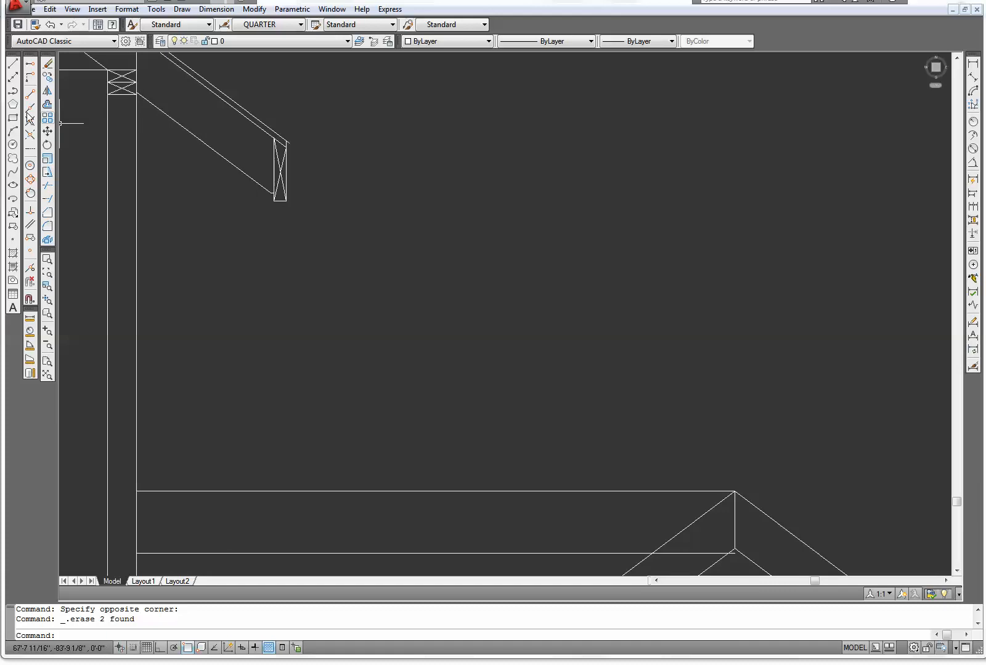
{"action": "left_click", "coordinate": [47, 77]}
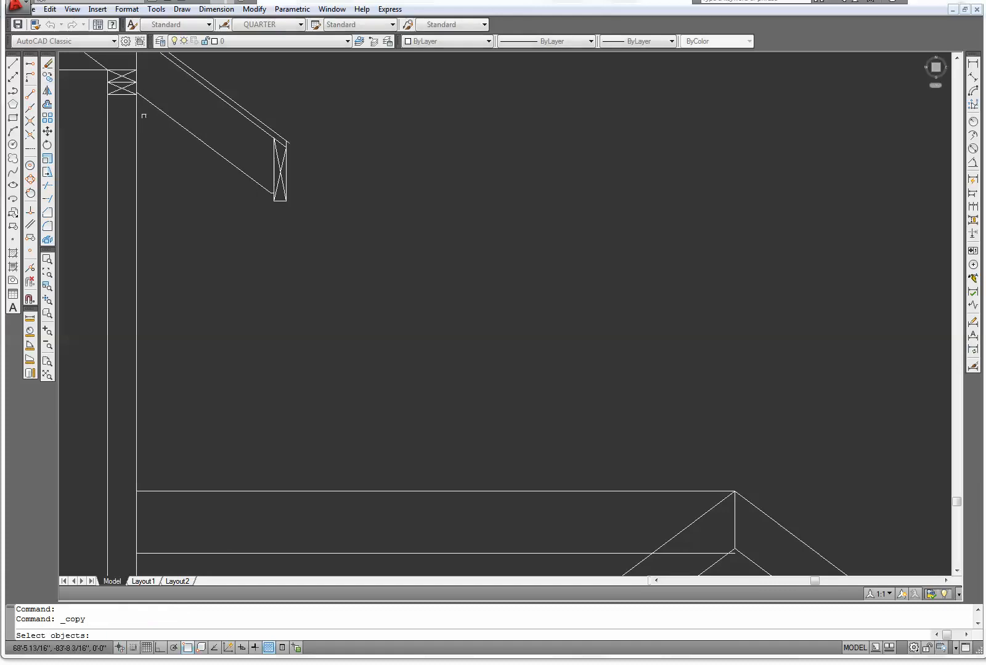
{"action": "left_click", "coordinate": [313, 175]}
{"action": "left_click", "coordinate": [258, 159]}
{"action": "scroll", "coordinate": [300, 214], "scroll_direction": "up", "scroll_amount": 5}
{"action": "left_click", "coordinate": [290, 211]}
{"action": "left_click", "coordinate": [217, 134]}
{"action": "key", "text": "Return"}
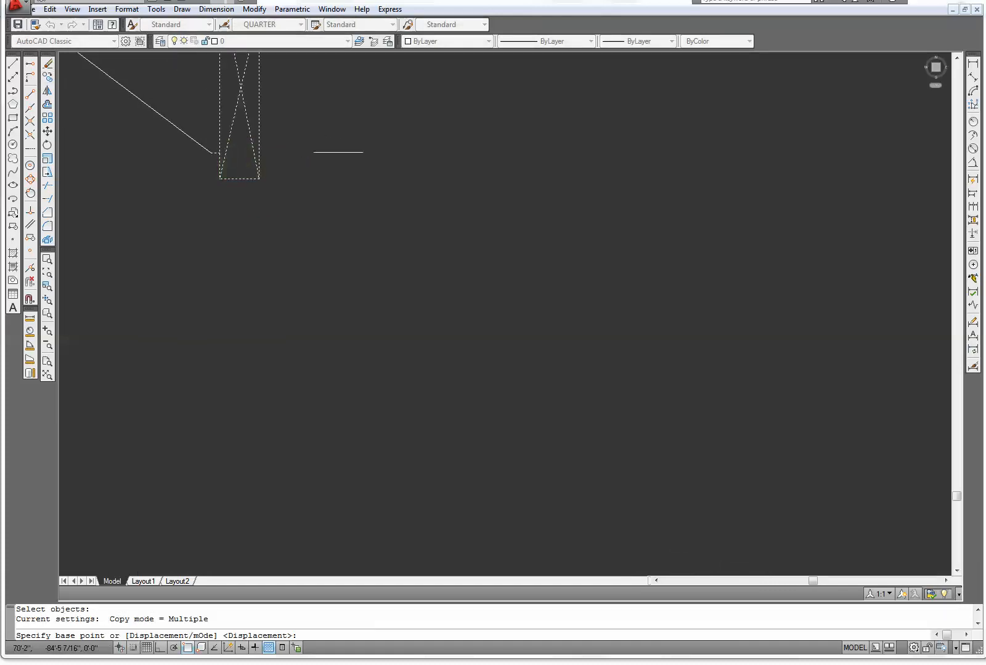
{"action": "scroll", "coordinate": [333, 216], "scroll_direction": "down", "scroll_amount": 2}
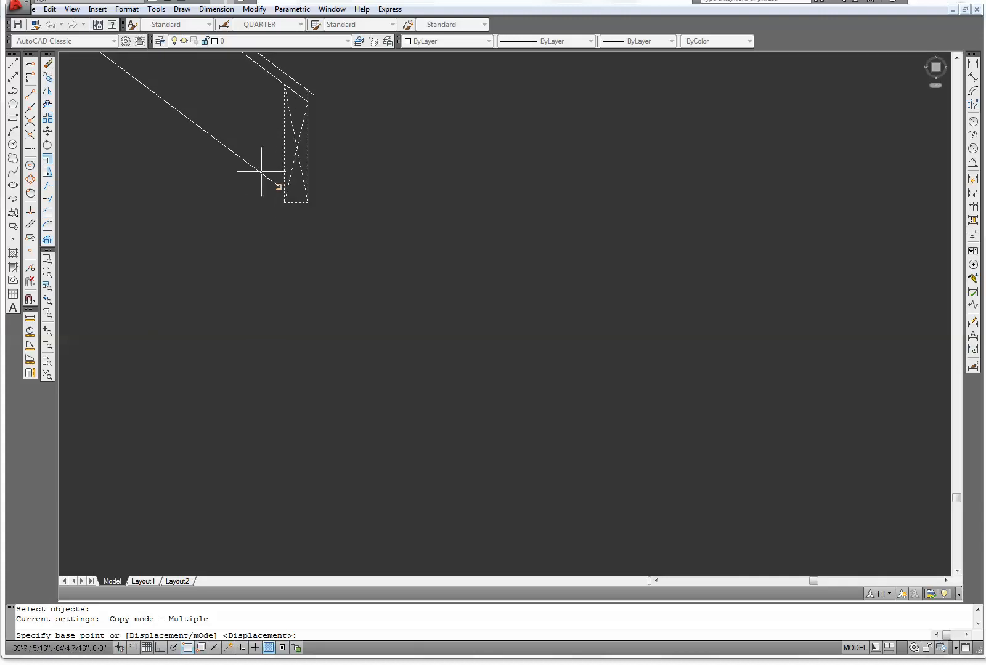
{"action": "scroll", "coordinate": [258, 158], "scroll_direction": "up", "scroll_amount": 1}
{"action": "middle_click_drag", "start_coordinate": [322, 84], "coordinate": [358, 240]}
{"action": "scroll", "coordinate": [359, 247], "scroll_direction": "up", "scroll_amount": 2}
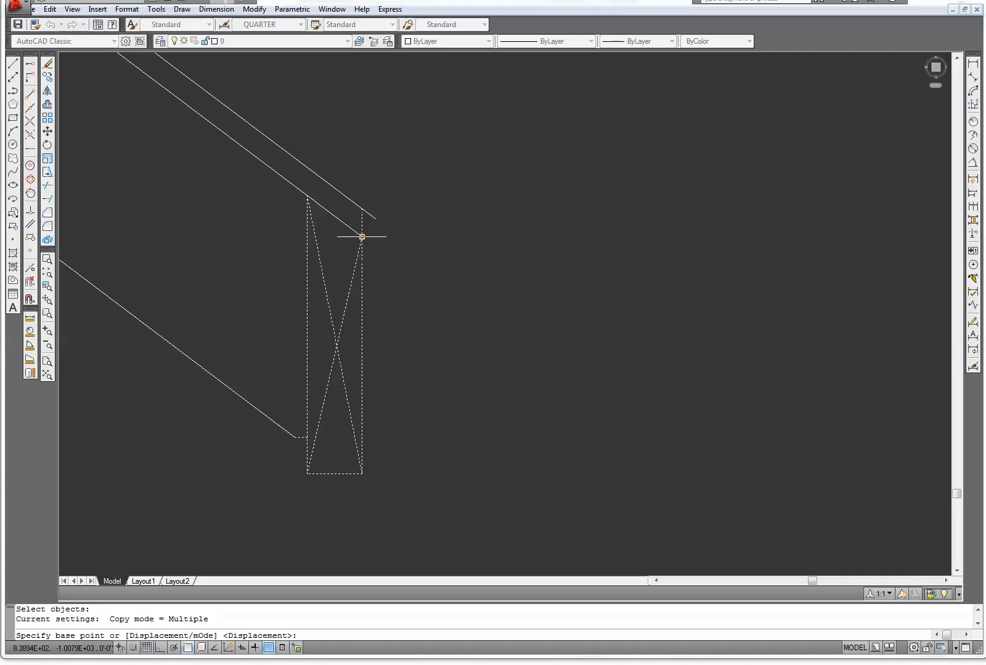
{"action": "left_click", "coordinate": [361, 237]}
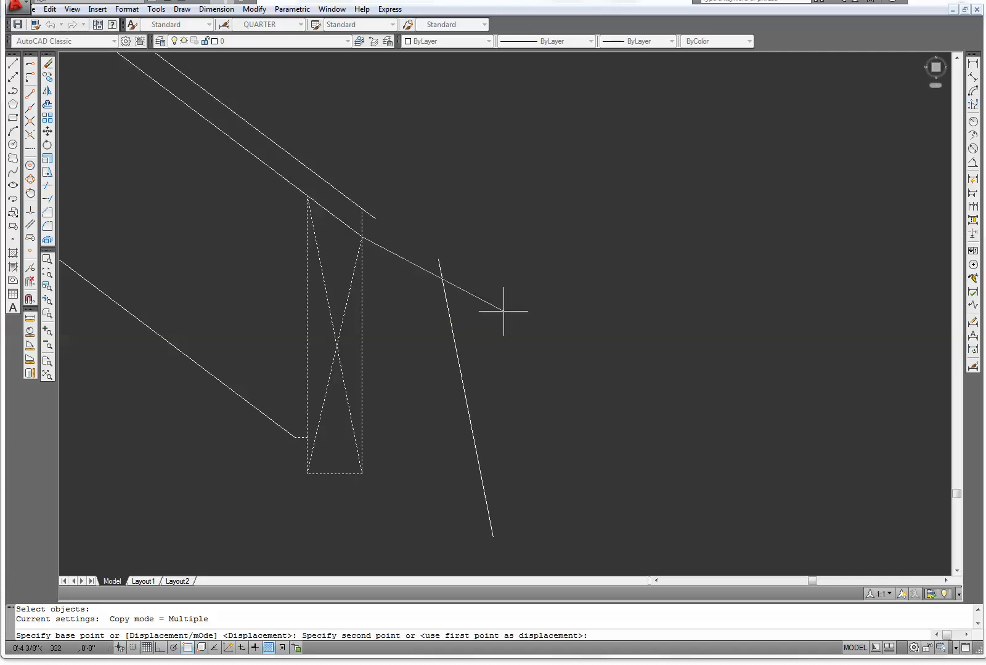
{"action": "scroll", "coordinate": [588, 364], "scroll_direction": "down", "scroll_amount": 8}
{"action": "mouse_move", "coordinate": [800, 438]}
{"action": "middle_mouse_down"}
{"action": "mouse_move", "coordinate": [551, 179]}
{"action": "mouse_move", "coordinate": [435, 96]}
{"action": "middle_mouse_up"}
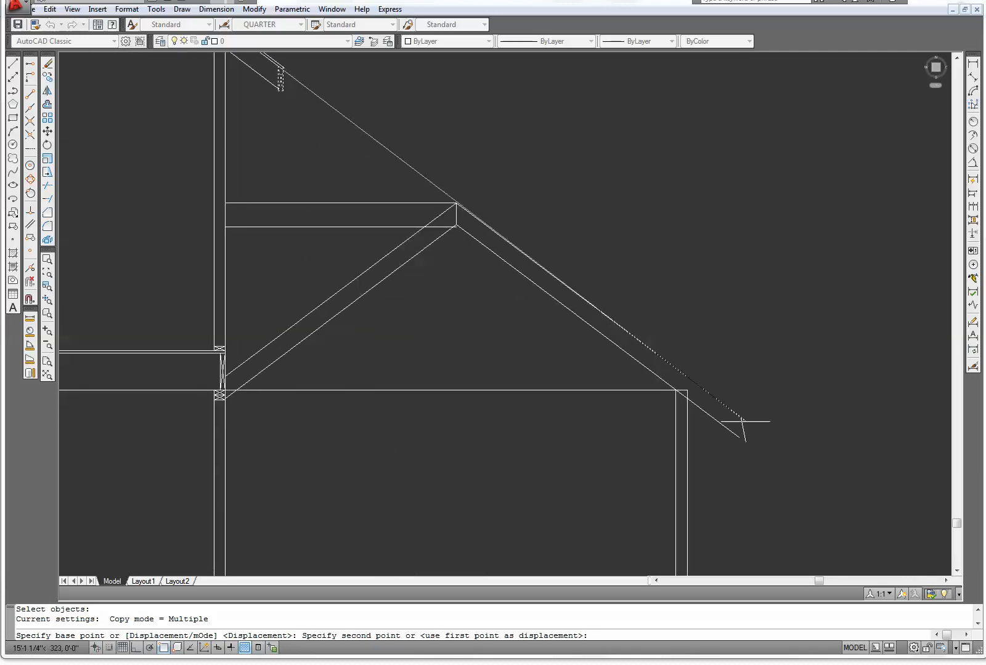
{"action": "scroll", "coordinate": [744, 422], "scroll_direction": "up", "scroll_amount": 6}
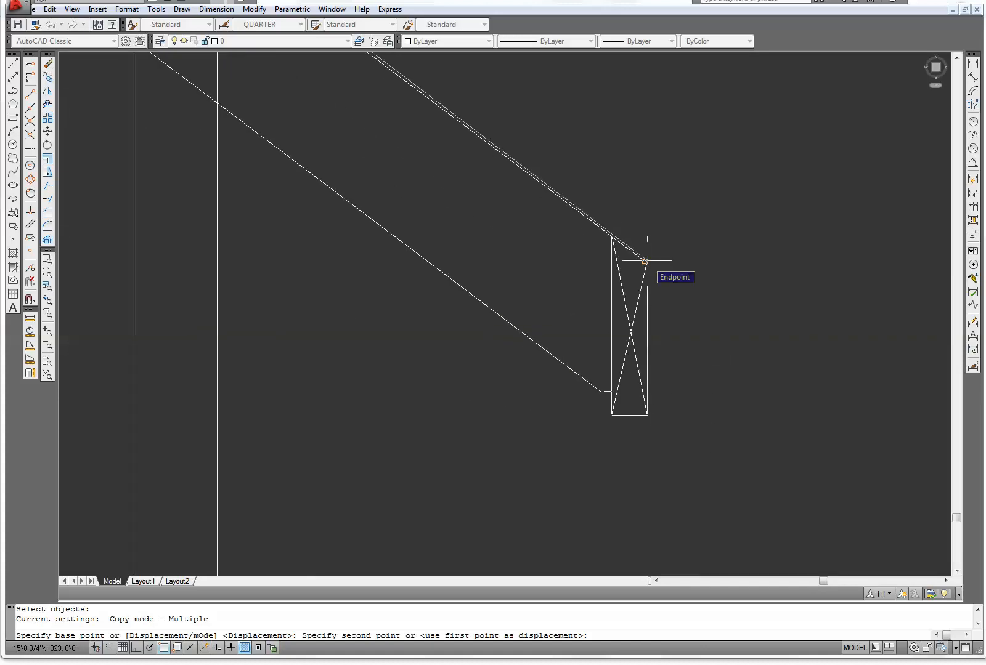
{"action": "left_click", "coordinate": [645, 261]}
{"action": "key", "text": "Escape"}
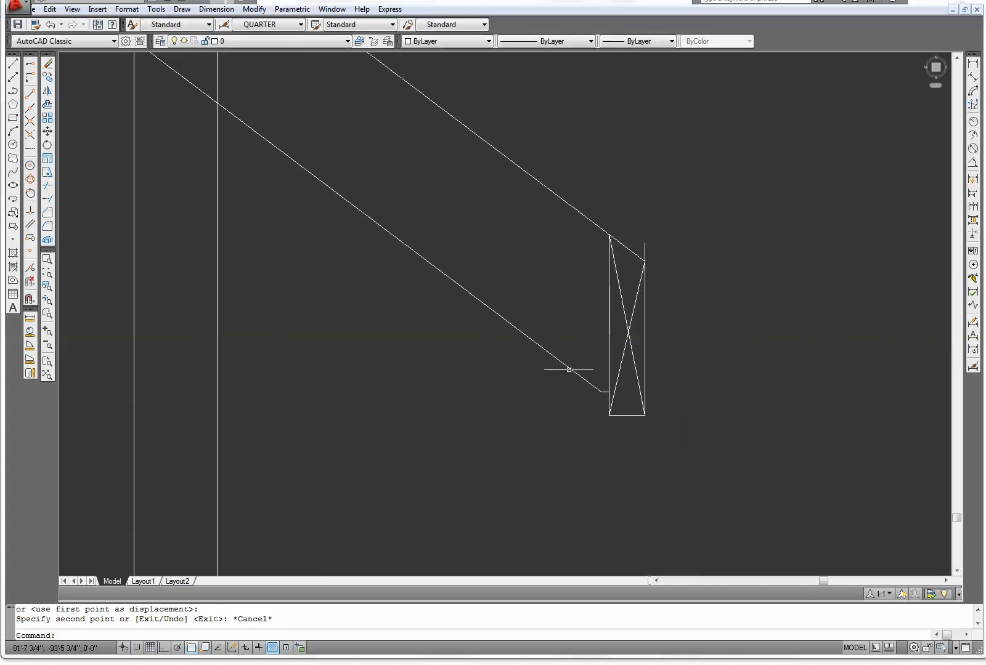
Step: Offset the top edge of the lower roof's outer rafter .625 inch outward for the sheathing
{"action": "middle_click_drag", "start_coordinate": [427, 217], "coordinate": [497, 454]}
{"action": "scroll", "coordinate": [396, 383], "scroll_direction": "down", "scroll_amount": 2}
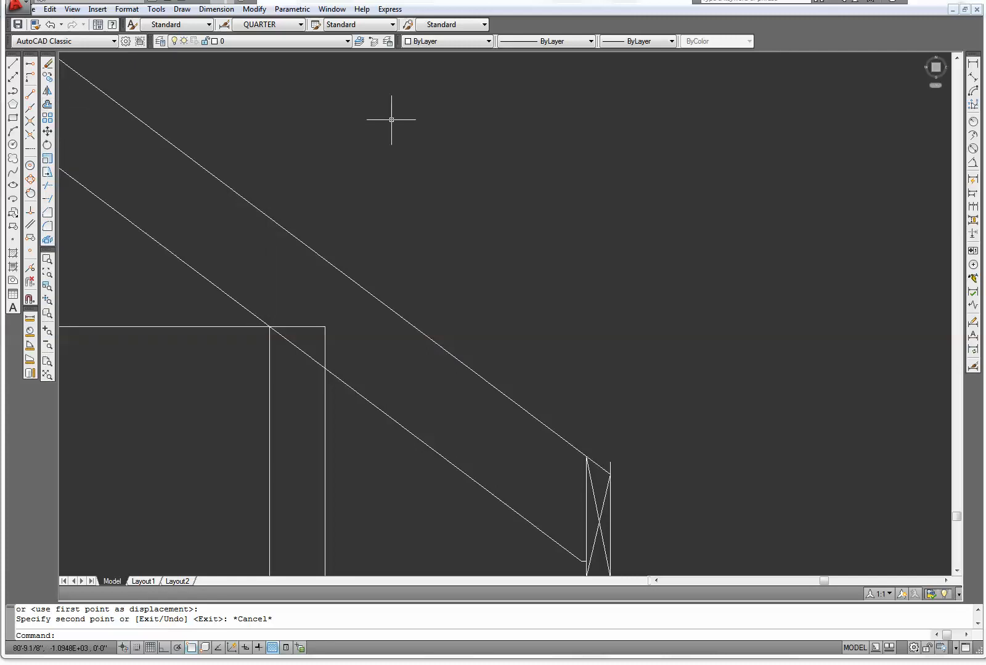
{"action": "key", "text": "Return"}
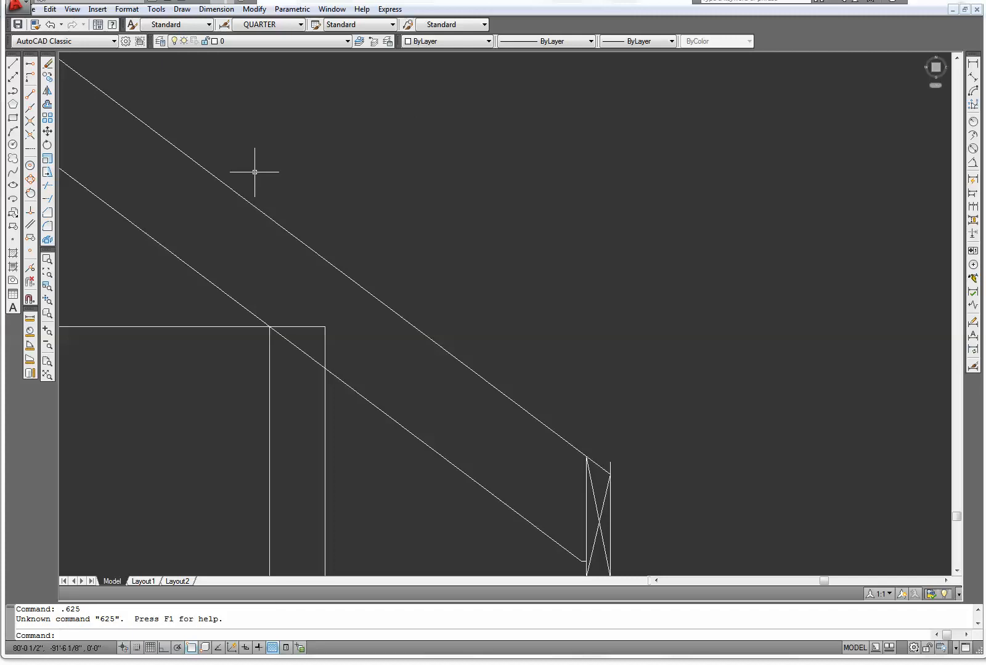
{"action": "left_click", "coordinate": [47, 105]}
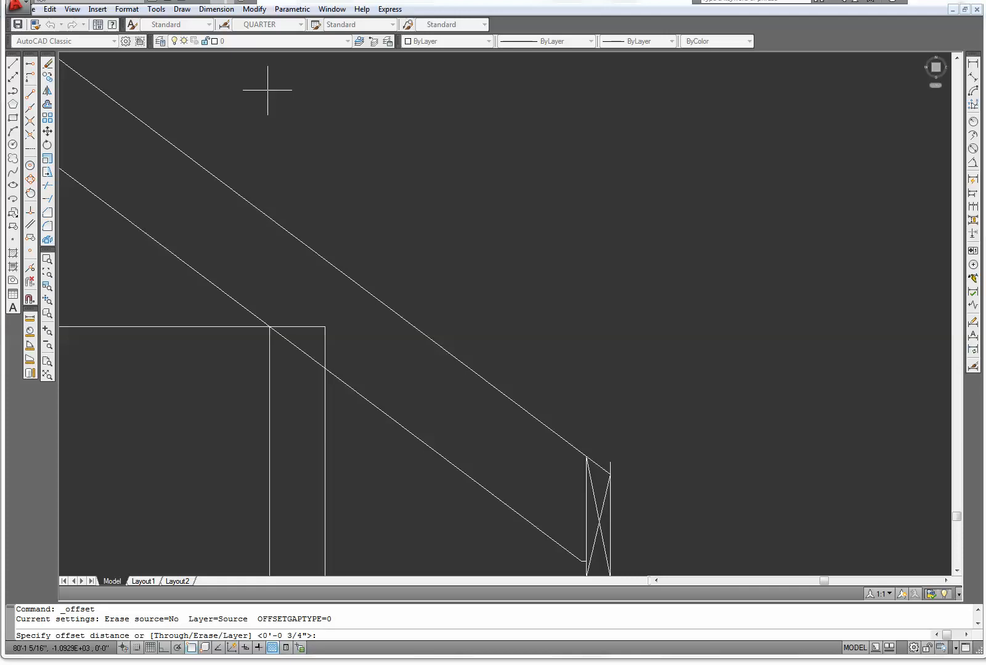
{"action": "type", "text": ".625"}
{"action": "key", "text": "Return"}
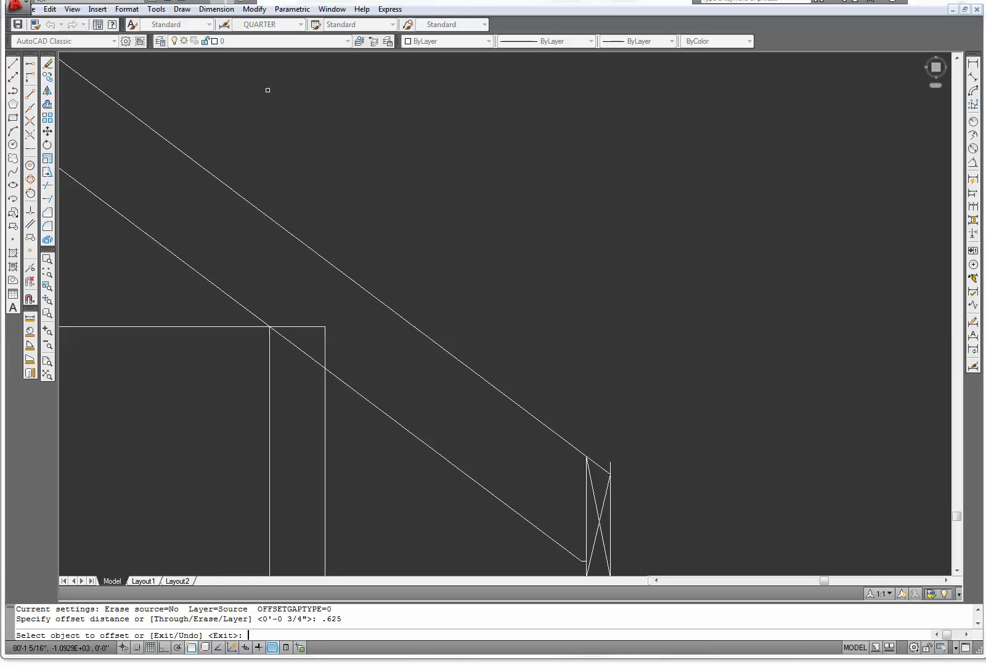
{"action": "left_click", "coordinate": [256, 209]}
{"action": "left_click", "coordinate": [271, 199]}
{"action": "right_click", "coordinate": [324, 172]}
{"action": "left_click", "coordinate": [361, 181]}
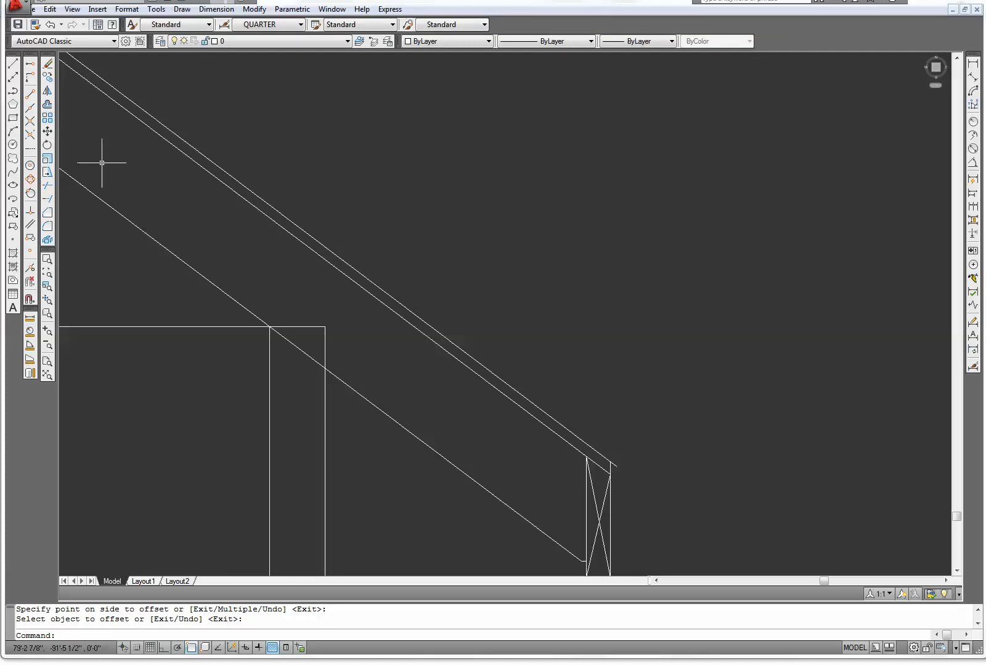
Step: Trim the end of the lower roof's sheathing line that sticks out past the fascia board
{"action": "scroll", "coordinate": [102, 162], "scroll_direction": "up", "scroll_amount": 1}
{"action": "middle_click_drag", "start_coordinate": [146, 181], "coordinate": [102, 73]}
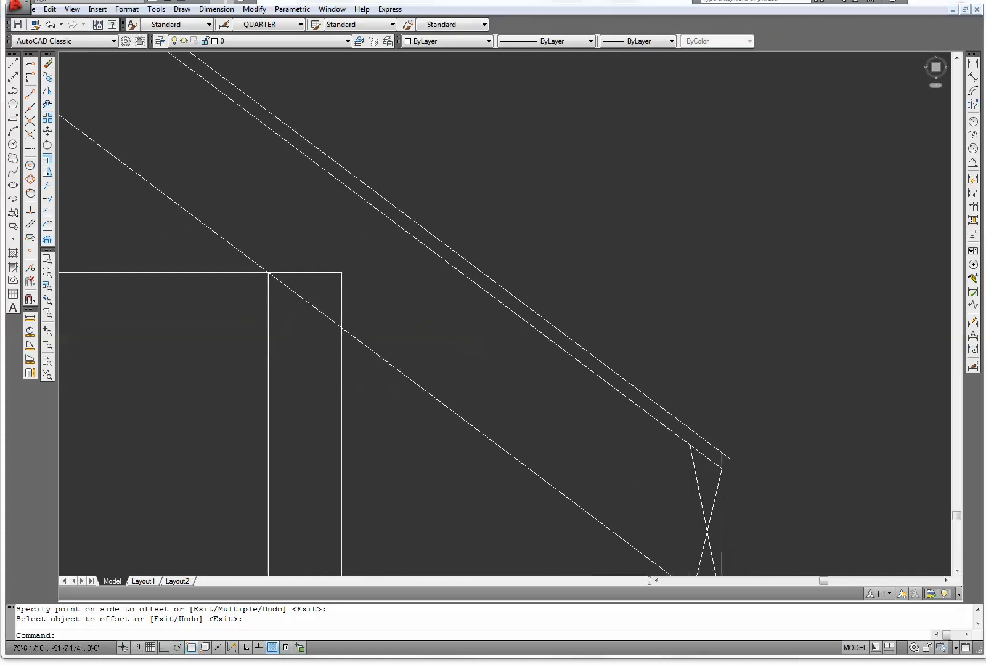
{"action": "left_click", "coordinate": [49, 189]}
{"action": "key", "text": "Return"}
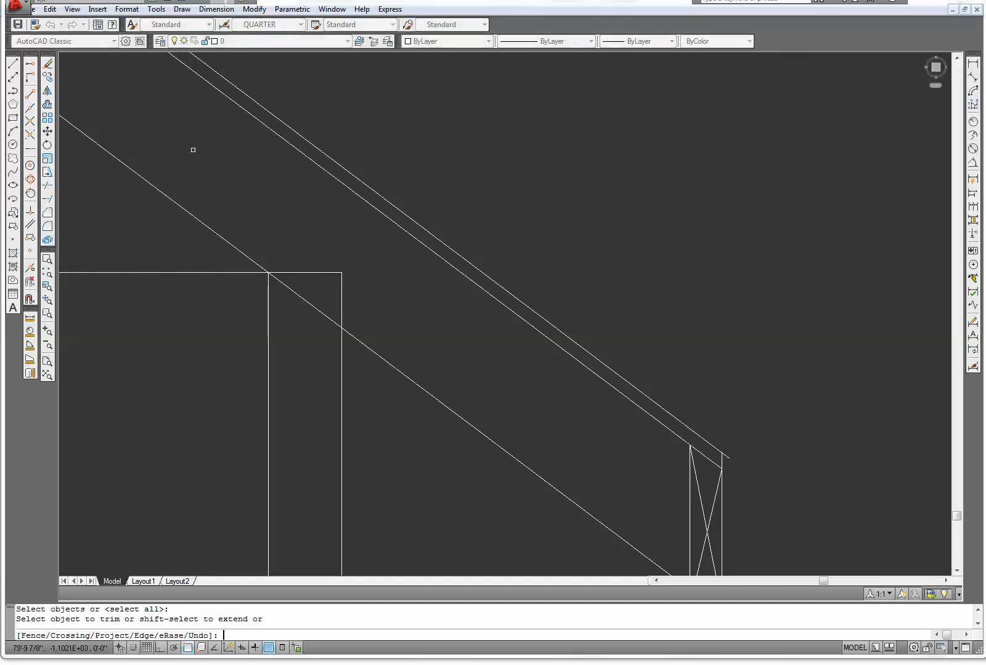
{"action": "left_click", "coordinate": [731, 455]}
{"action": "right_click", "coordinate": [744, 377]}
{"action": "left_click", "coordinate": [746, 382]}
Step: Offset the top horizontal line running from the wall to the lower roof's peak 5/8 inch upward for the sheathing
{"action": "scroll", "coordinate": [744, 380], "scroll_direction": "down", "scroll_amount": 5}
{"action": "middle_click_drag", "start_coordinate": [343, 211], "coordinate": [582, 431]}
{"action": "middle_click_drag", "start_coordinate": [281, 320], "coordinate": [411, 414]}
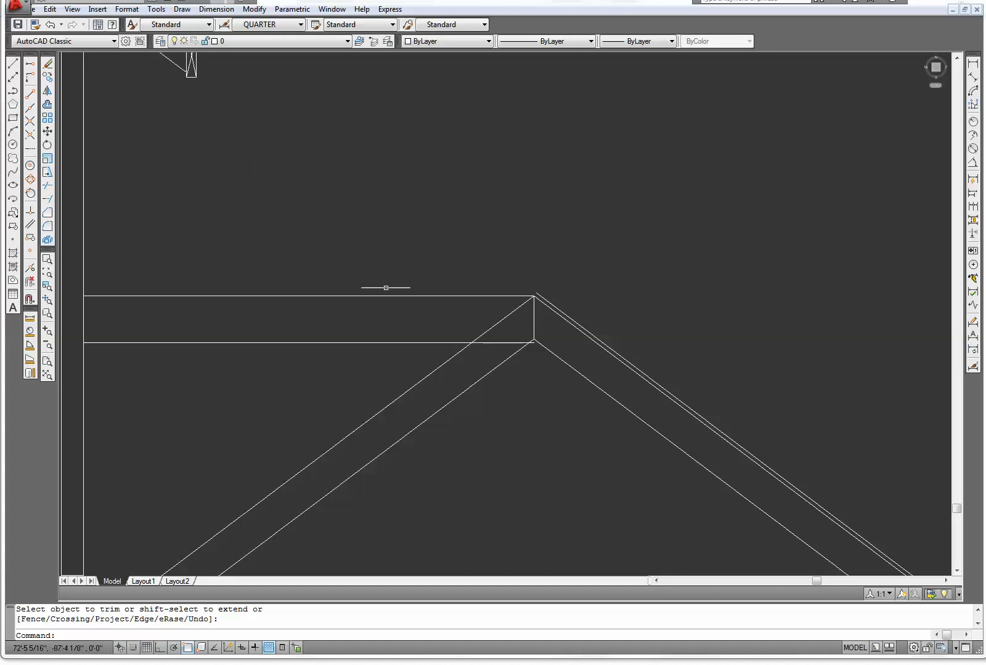
{"action": "scroll", "coordinate": [532, 320], "scroll_direction": "up", "scroll_amount": 5}
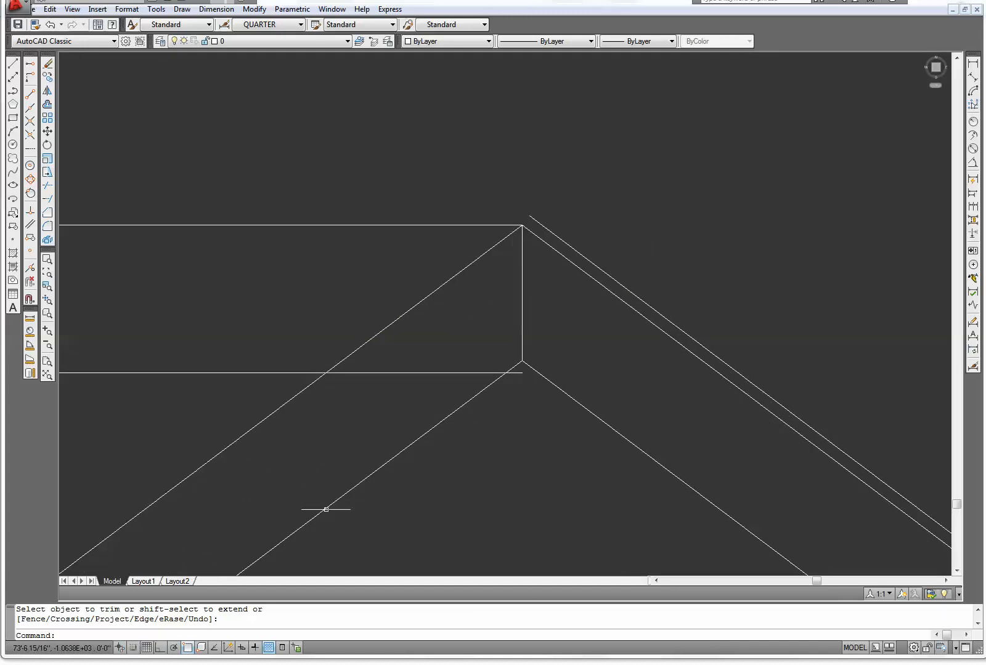
{"action": "left_click", "coordinate": [47, 106]}
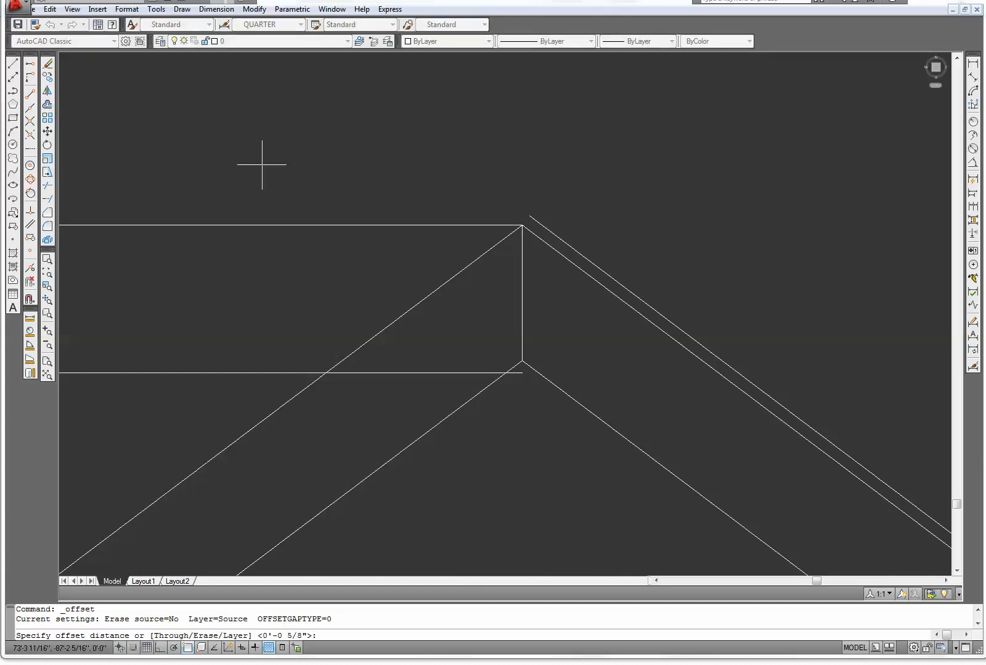
{"action": "key", "text": "Return"}
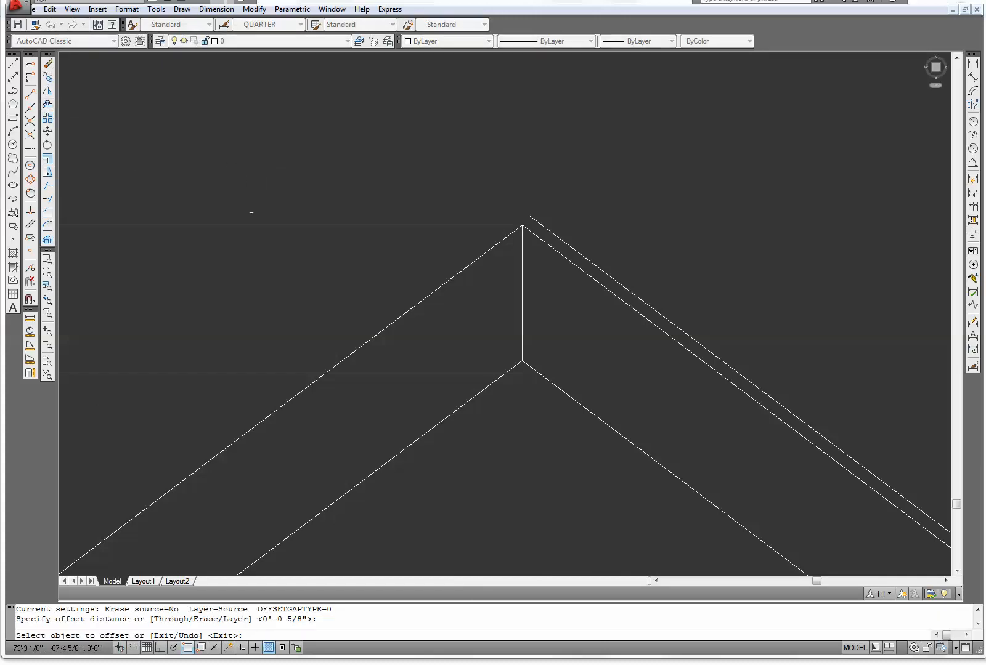
{"action": "left_click", "coordinate": [260, 226]}
{"action": "left_click", "coordinate": [261, 170]}
{"action": "right_click", "coordinate": [266, 162]}
{"action": "left_click", "coordinate": [301, 170]}
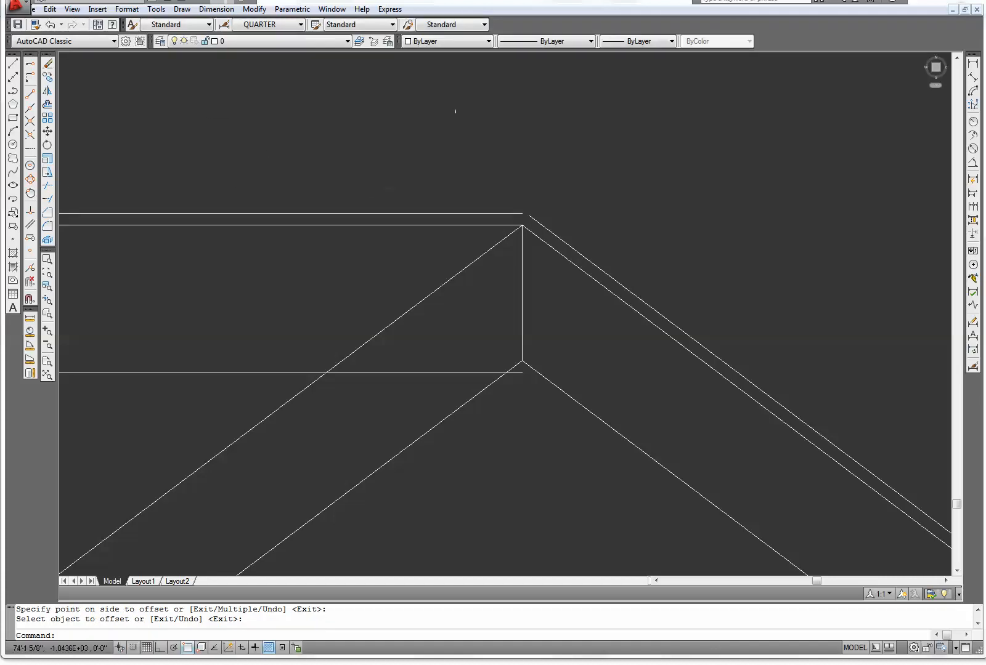
{"action": "left_click", "coordinate": [528, 171]}
{"action": "key", "text": "Escape"}
{"action": "key", "text": "Escape"}
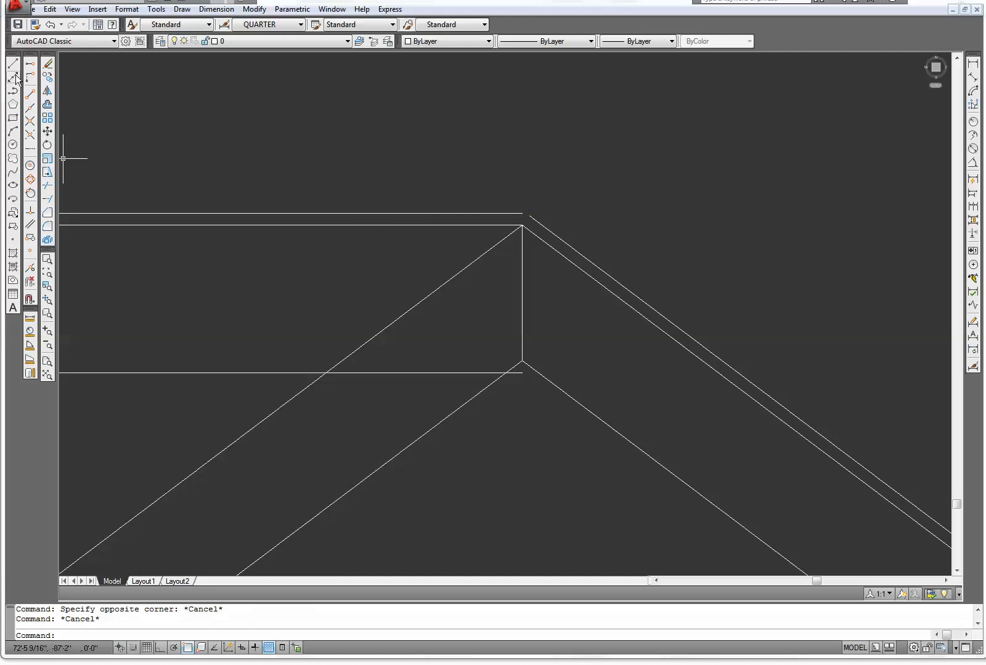
Step: Draw a short sloping helper line just outside the lower roof's peak, roughly parallel to the outer rafter's sheathing line
{"action": "left_click", "coordinate": [13, 64]}
{"action": "left_click", "coordinate": [580, 168]}
{"action": "left_click", "coordinate": [704, 265]}
{"action": "right_click", "coordinate": [704, 266]}
{"action": "left_click", "coordinate": [701, 273]}
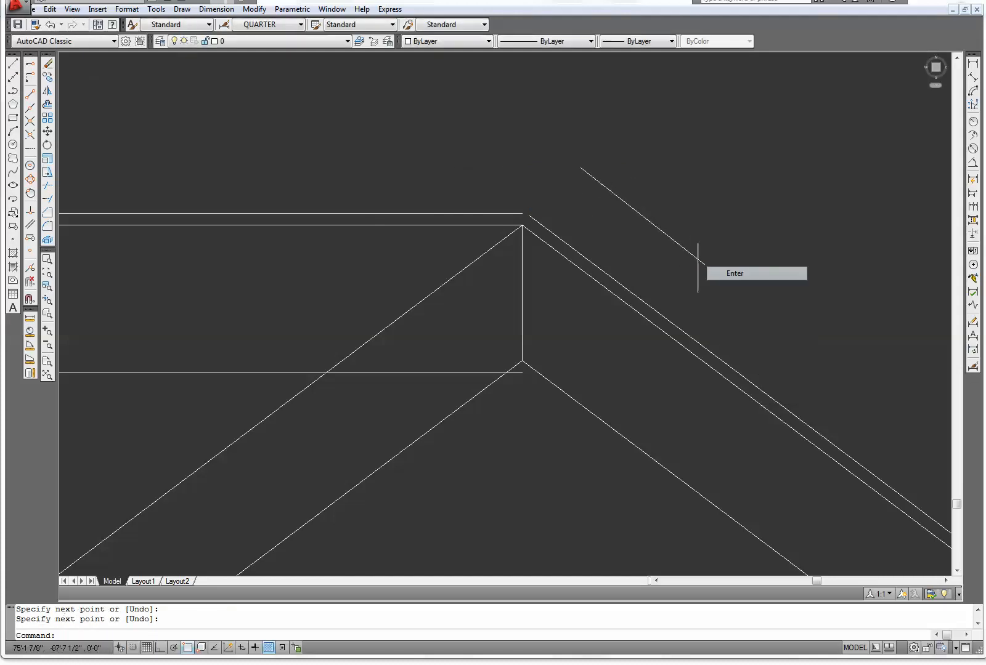
Step: Extend the horizontal sheathing line past the peak to the helper line, and the sloping sheathing line up to meet it
{"action": "left_click", "coordinate": [50, 200]}
{"action": "key", "text": "Return"}
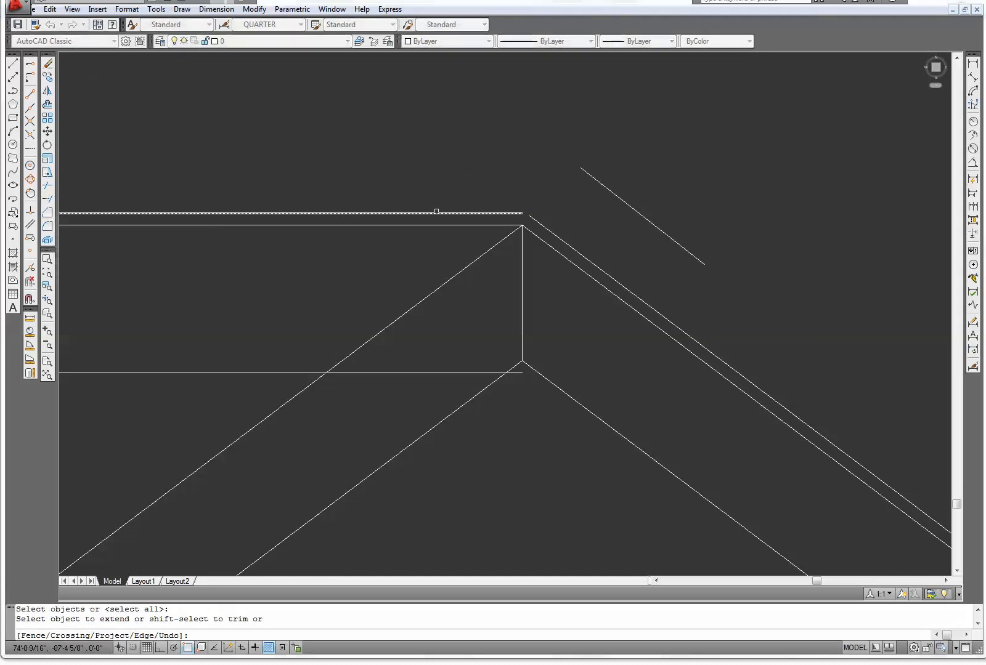
{"action": "left_click", "coordinate": [437, 212]}
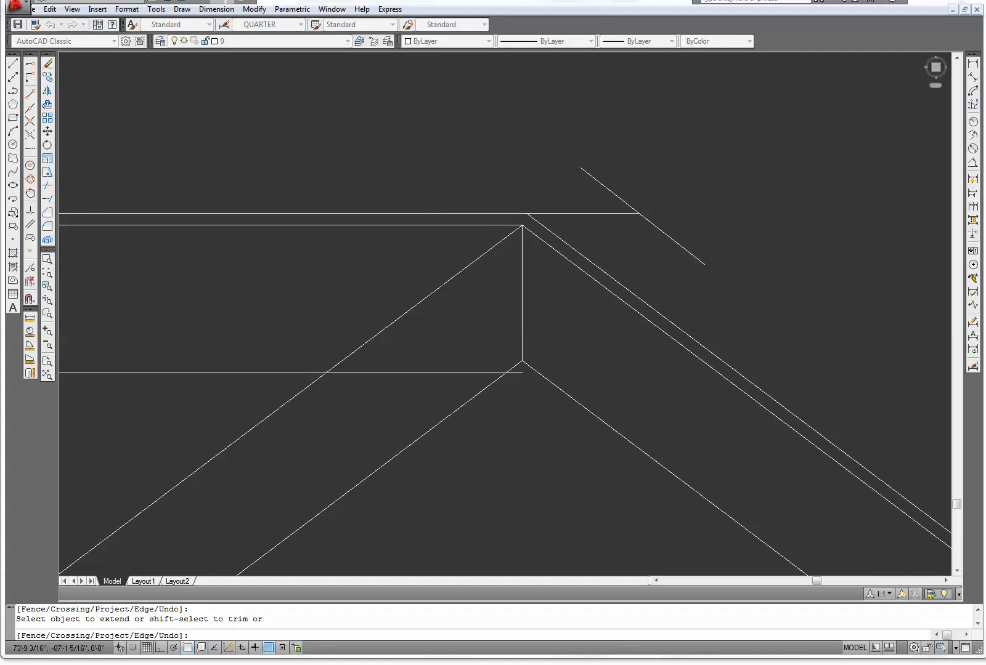
{"action": "key", "text": "Escape"}
Step: Trim the part of the horizontal sheathing line that runs past the sloping sheathing line at the lower roof's peak
{"action": "left_click", "coordinate": [49, 186]}
{"action": "key", "text": "Return"}
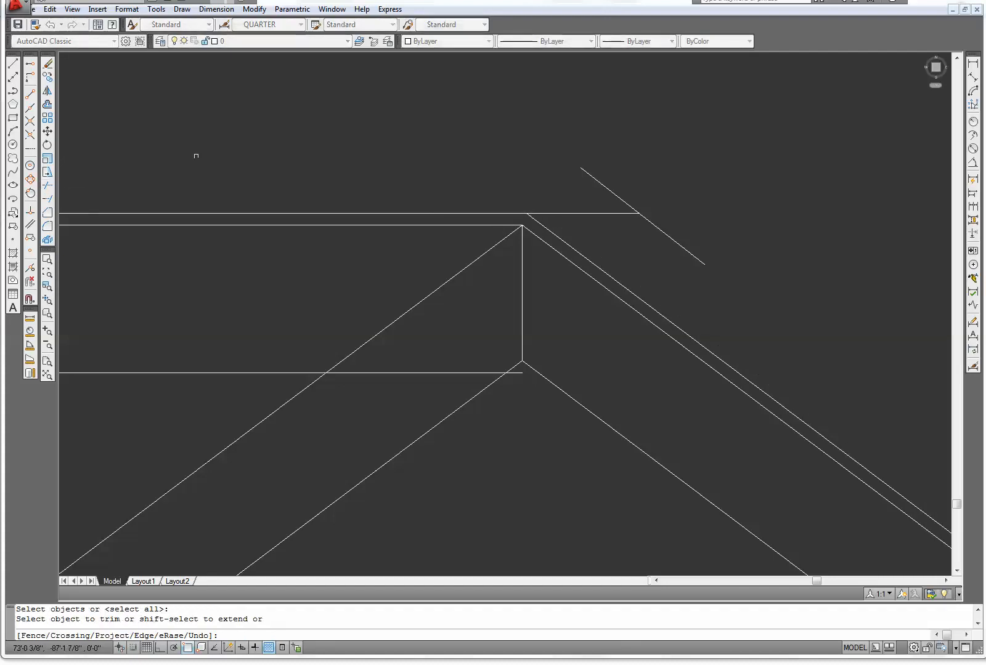
{"action": "left_click", "coordinate": [609, 216]}
{"action": "right_click", "coordinate": [729, 189]}
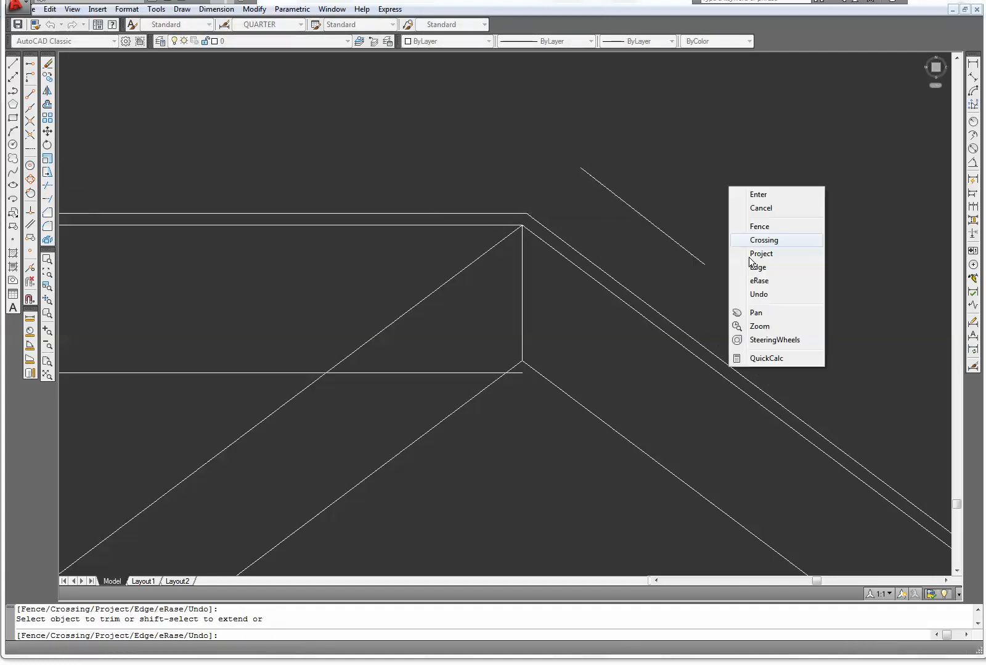
{"action": "left_click", "coordinate": [758, 256]}
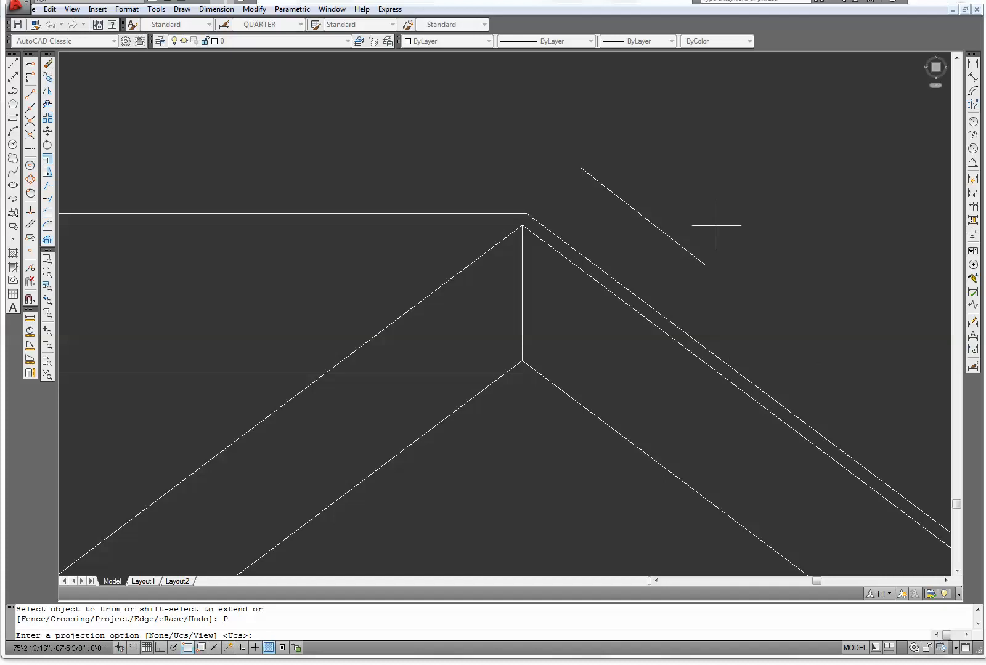
{"action": "key", "text": "Escape"}
{"action": "key", "text": "Escape"}
Step: Try to remove the short sloping helper line outside the lower roof's peak
{"action": "left_click", "coordinate": [733, 286]}
{"action": "left_click", "coordinate": [677, 223]}
{"action": "right_click", "coordinate": [671, 193]}
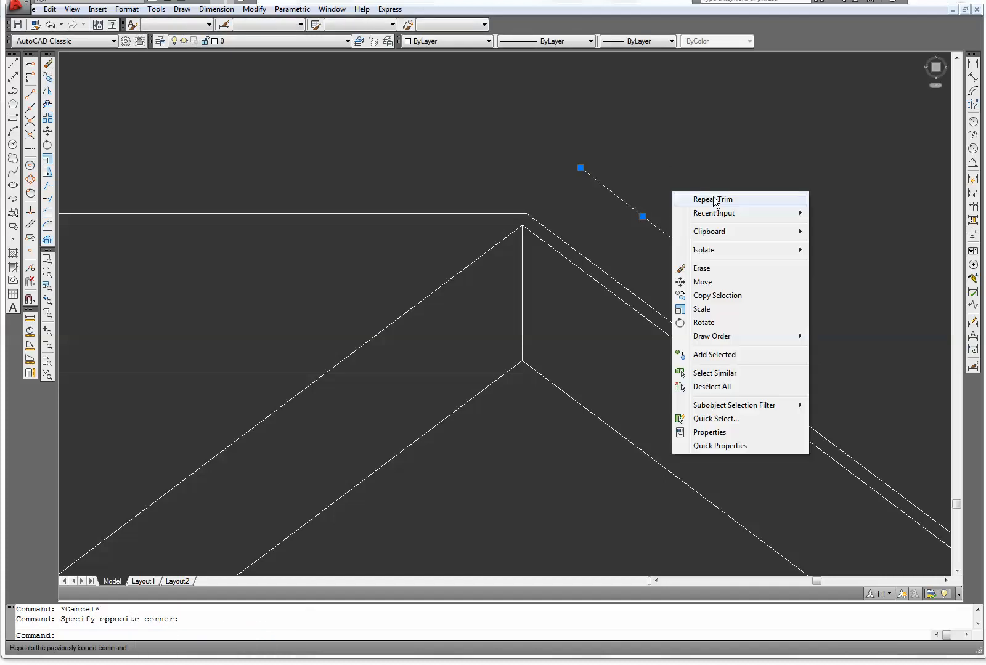
{"action": "left_click", "coordinate": [694, 196]}
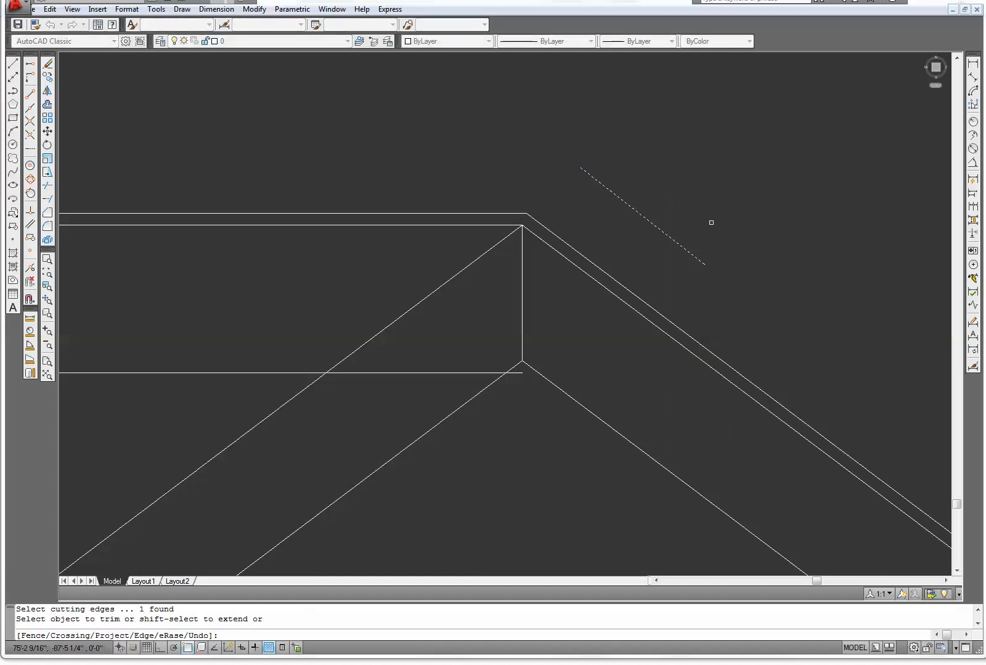